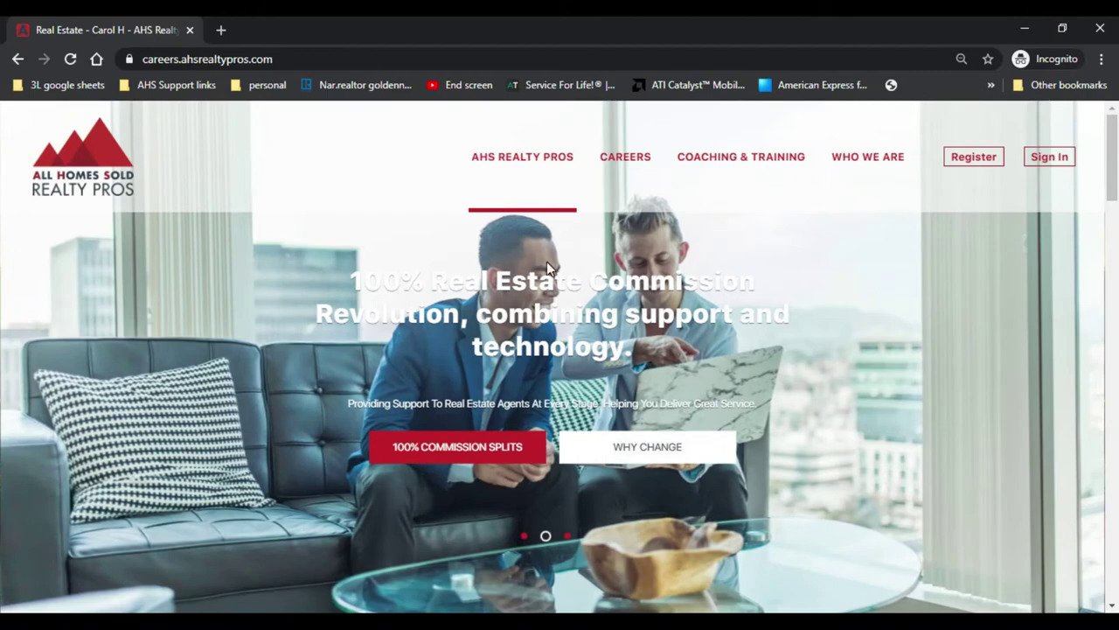
Step: Open the car.org website in a new browser tab
{"action": "left_click", "coordinate": [220, 33]}
{"action": "type", "text": "car.org"}
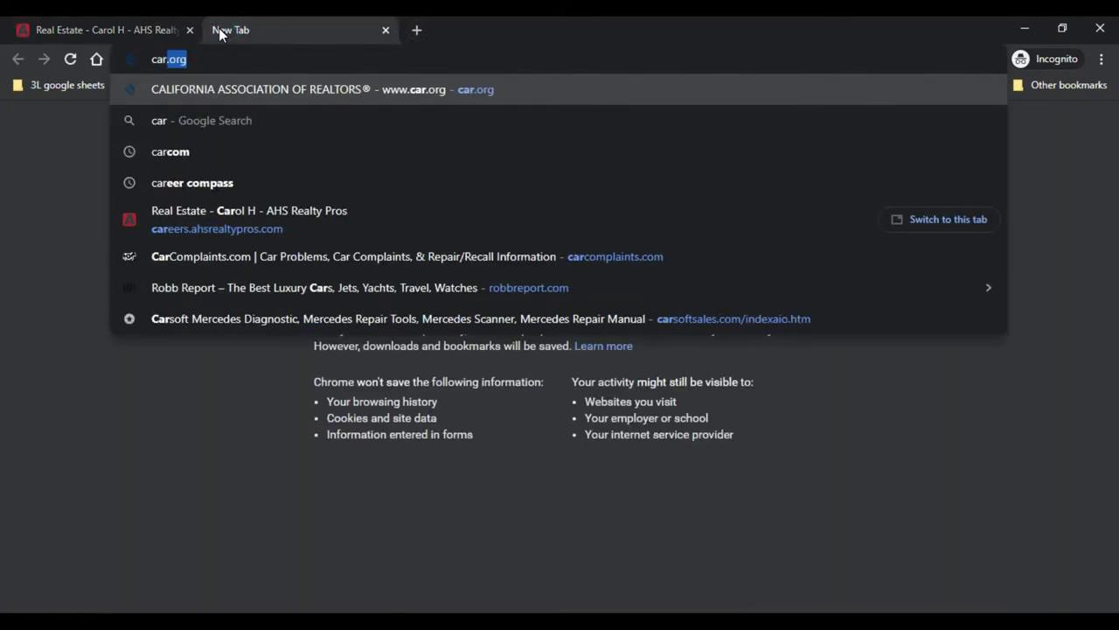
{"action": "key", "text": "Return"}
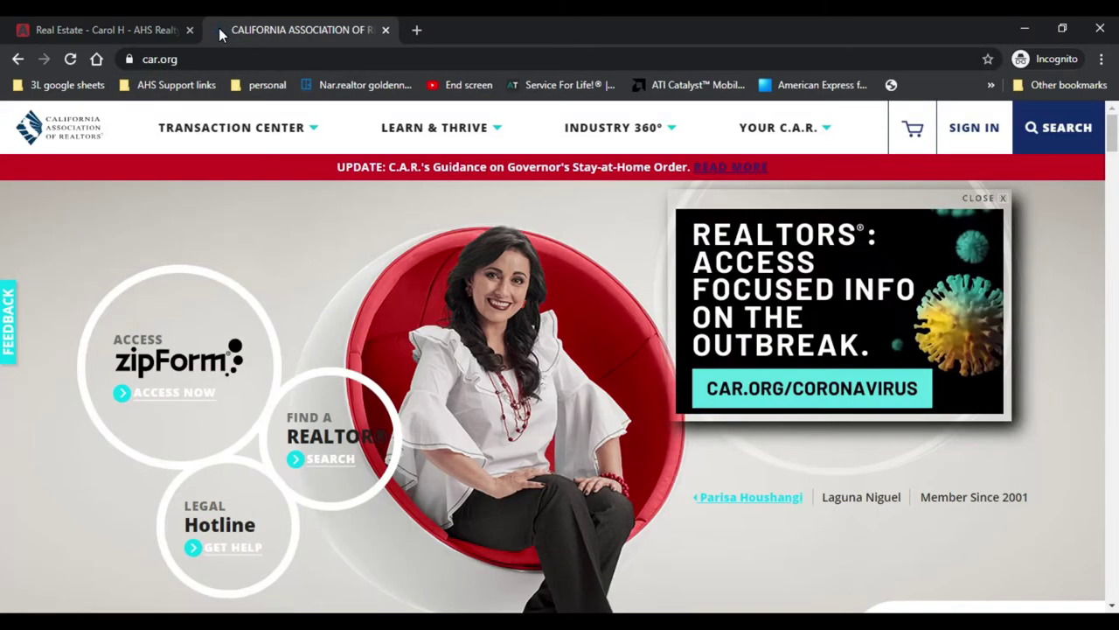
Step: Sign in to the California Association of Realtors site with the first saved username and password
{"action": "left_click", "coordinate": [974, 130]}
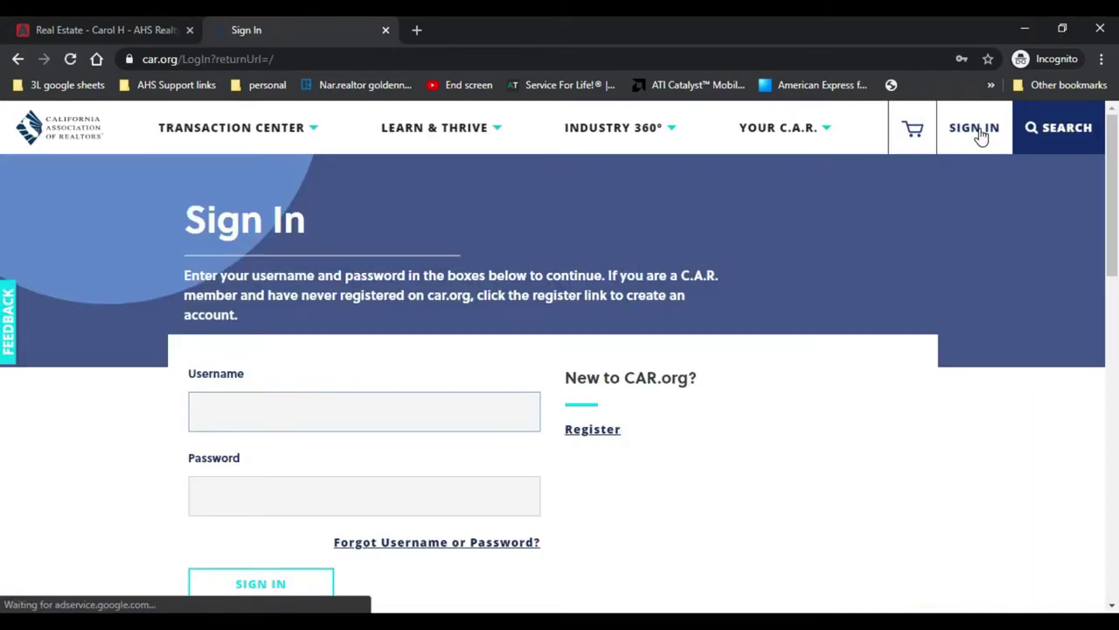
{"action": "left_click", "coordinate": [346, 421]}
{"action": "left_click", "coordinate": [343, 418]}
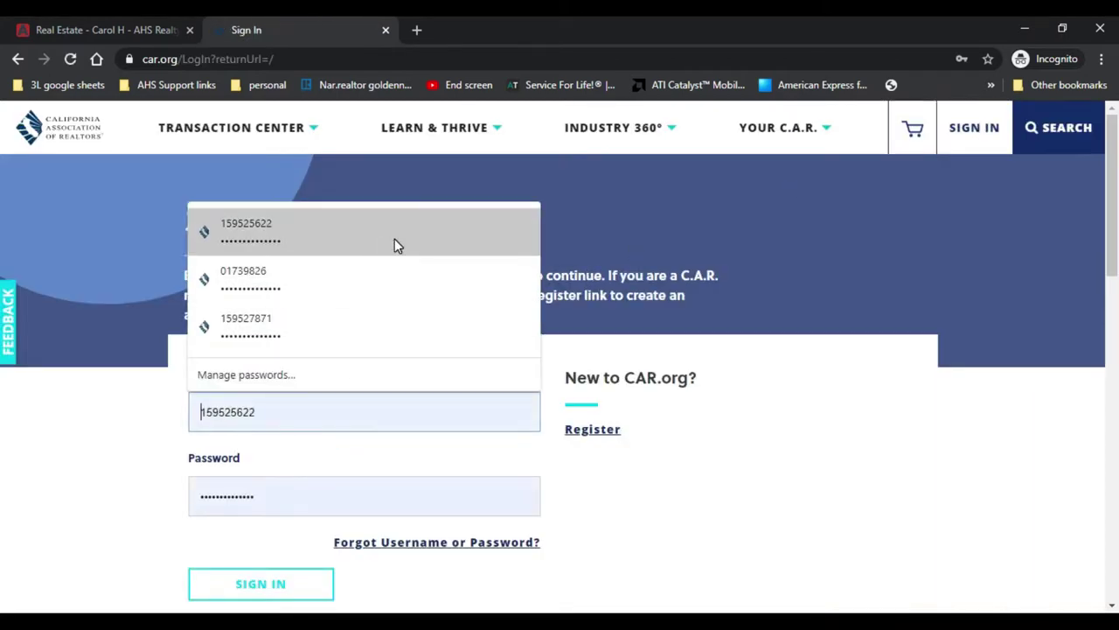
{"action": "left_click", "coordinate": [394, 239]}
{"action": "left_click", "coordinate": [295, 584]}
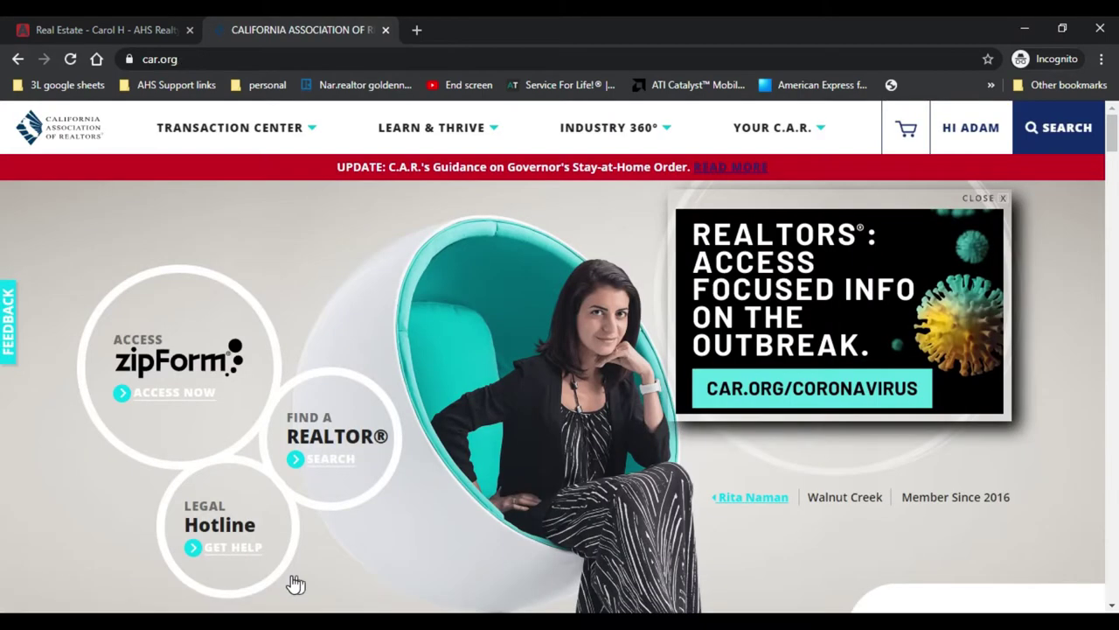
Step: Launch zipForm Plus from the association's home page and open the Settings section of the account profile
{"action": "left_click", "coordinate": [195, 401]}
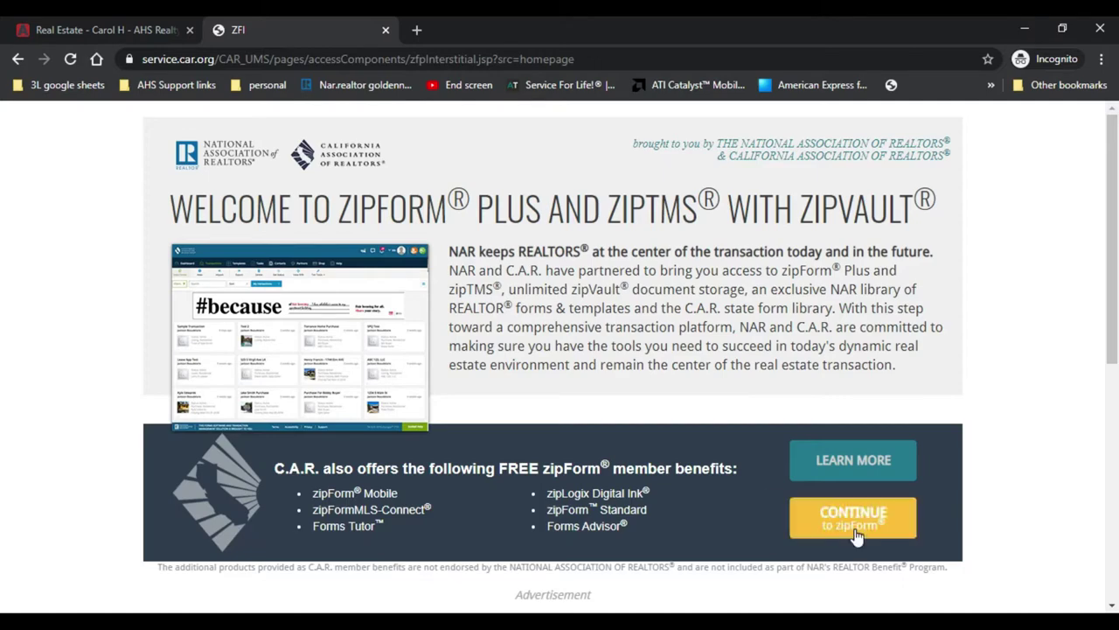
{"action": "left_click", "coordinate": [854, 530]}
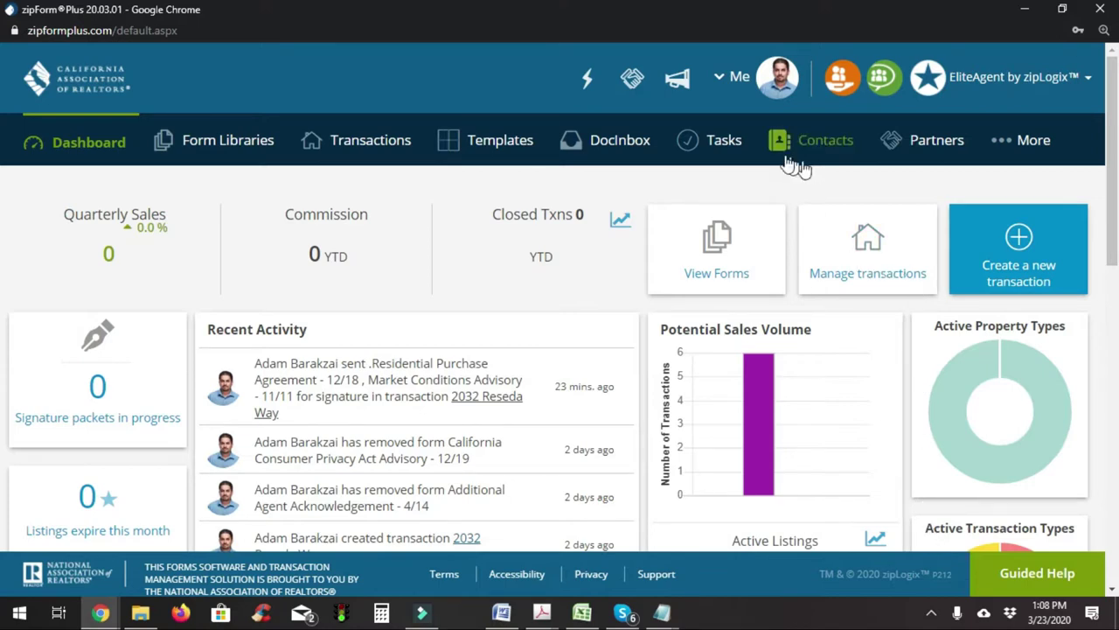
{"action": "left_click", "coordinate": [737, 80]}
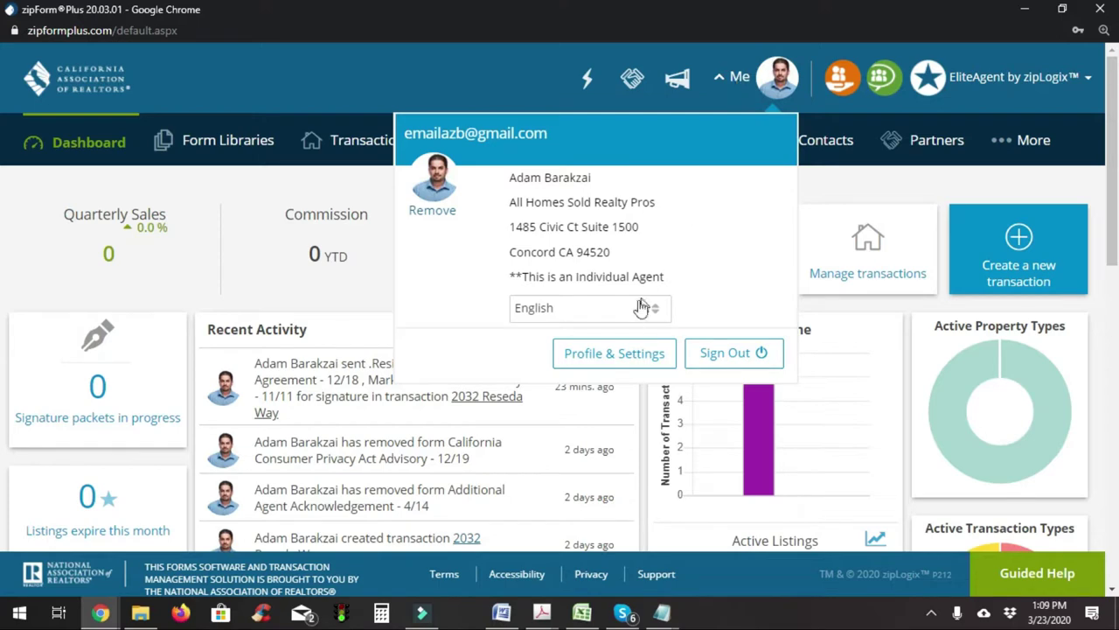
{"action": "left_click", "coordinate": [610, 358]}
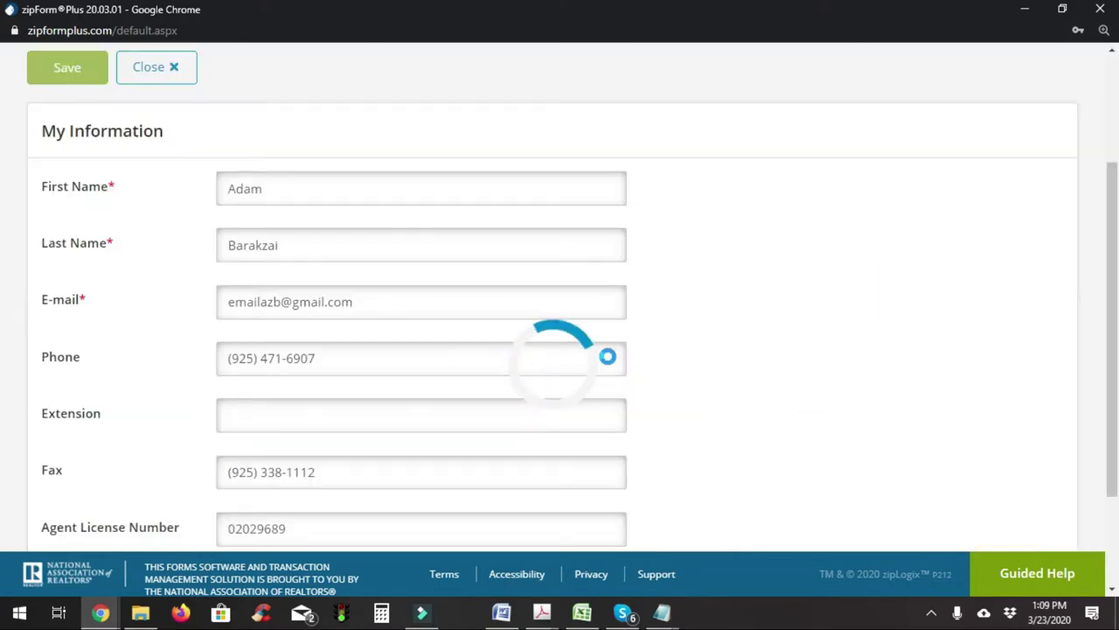
{"action": "left_click_drag", "start_coordinate": [1111, 254], "coordinate": [1110, 153]}
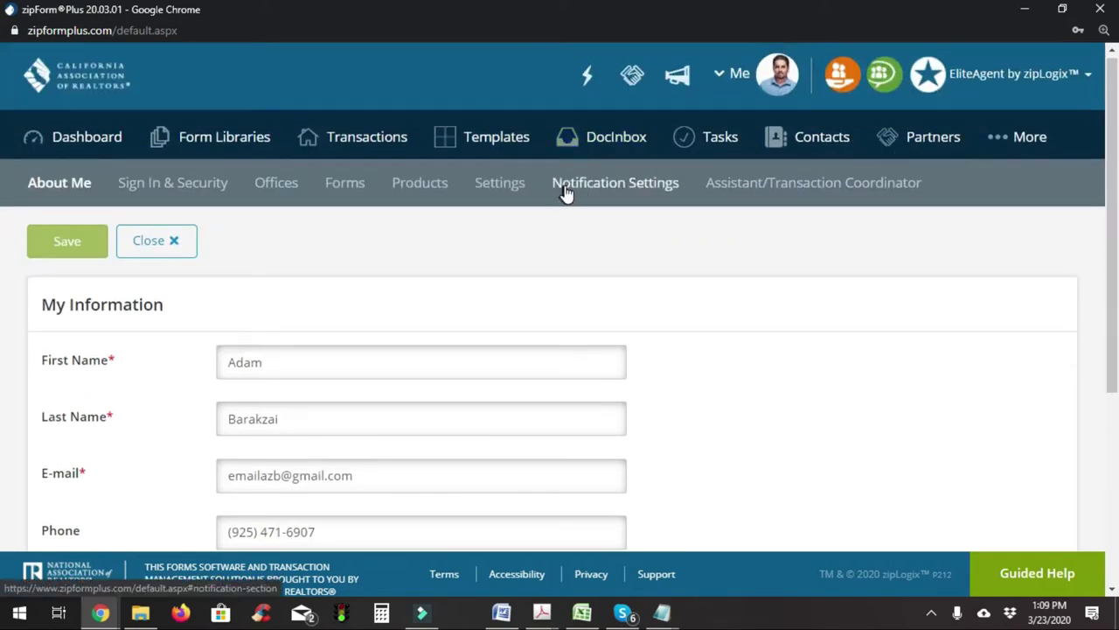
{"action": "left_click", "coordinate": [522, 196]}
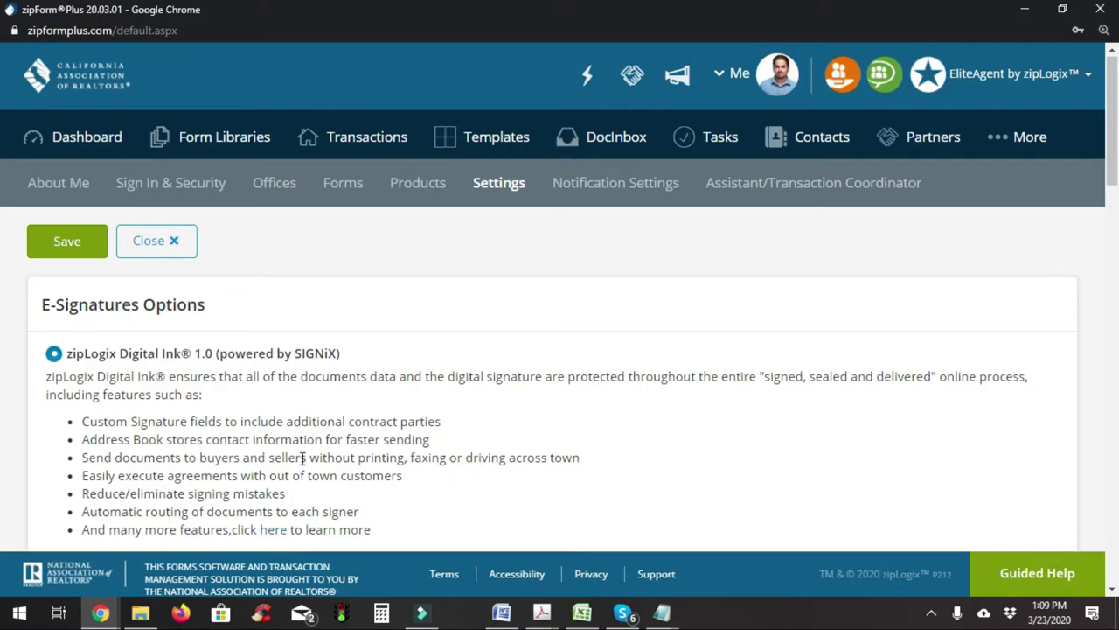
Step: Review the e-signature options, account preferences and integrations in the profile settings, and save the settings
{"action": "scroll", "coordinate": [302, 458], "scroll_direction": "down", "scroll_amount": 2}
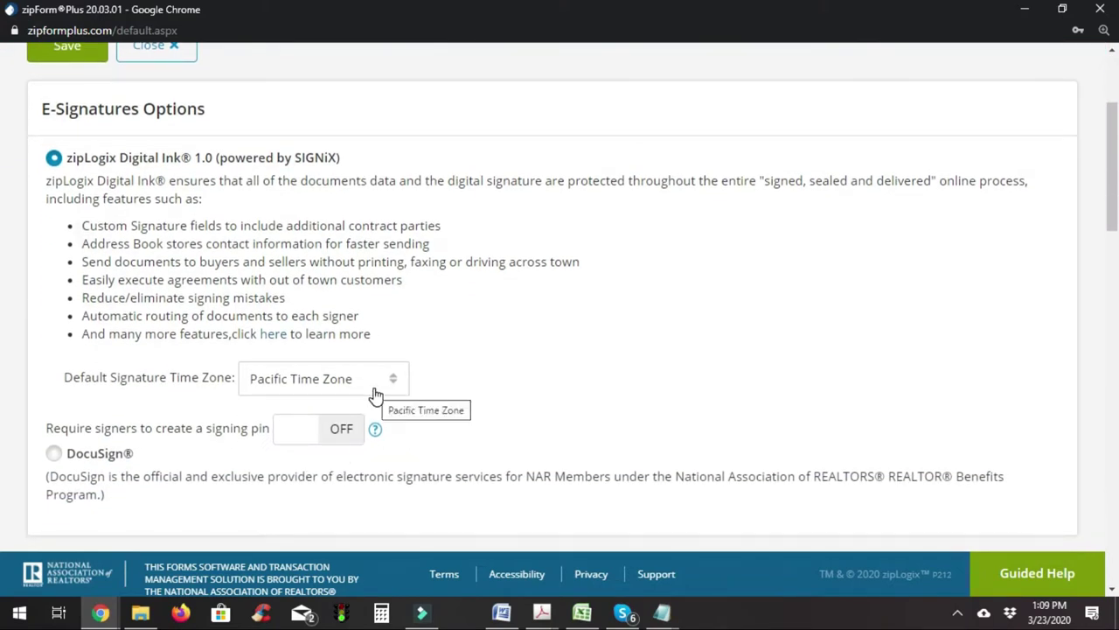
{"action": "scroll", "coordinate": [515, 439], "scroll_direction": "down", "scroll_amount": 4}
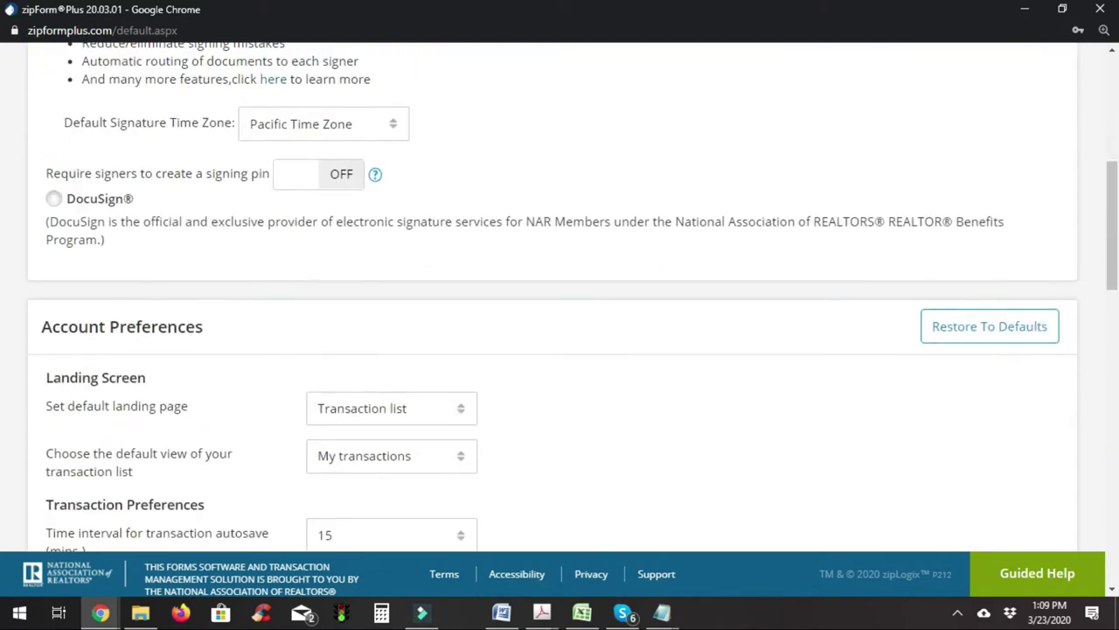
{"action": "scroll", "coordinate": [571, 296], "scroll_direction": "down", "scroll_amount": 5}
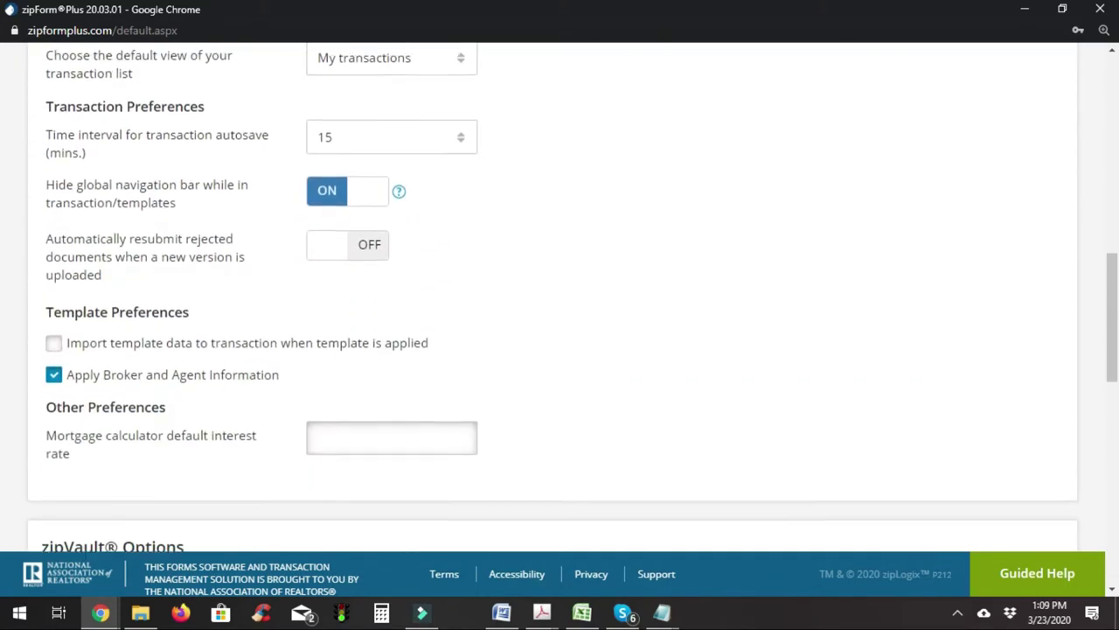
{"action": "scroll", "coordinate": [572, 298], "scroll_direction": "down", "scroll_amount": 5}
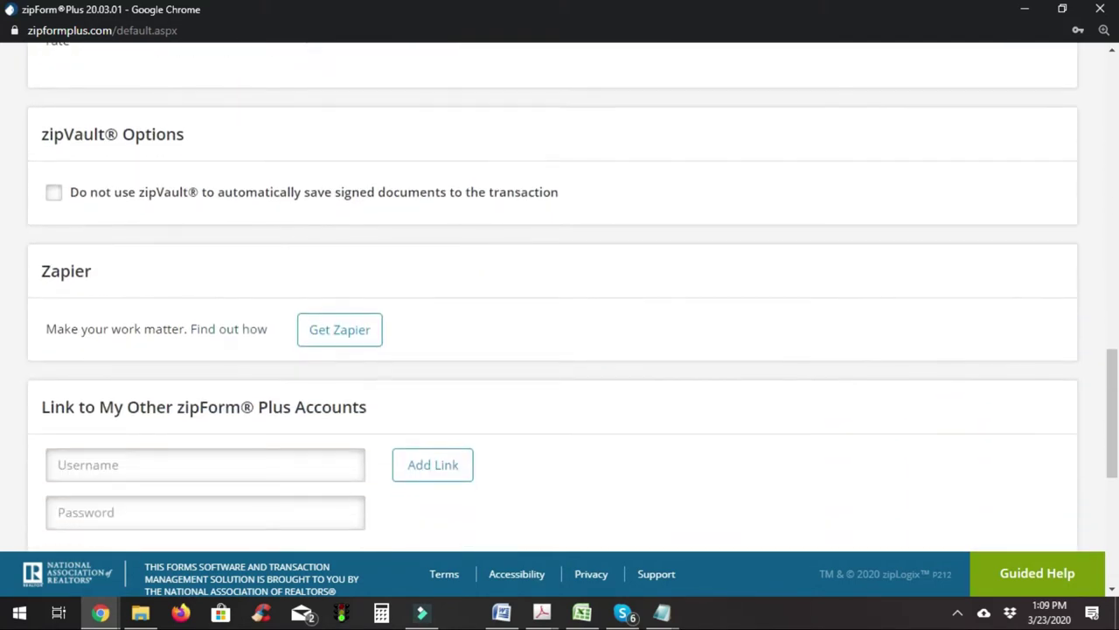
{"action": "scroll", "coordinate": [572, 297], "scroll_direction": "down", "scroll_amount": 2}
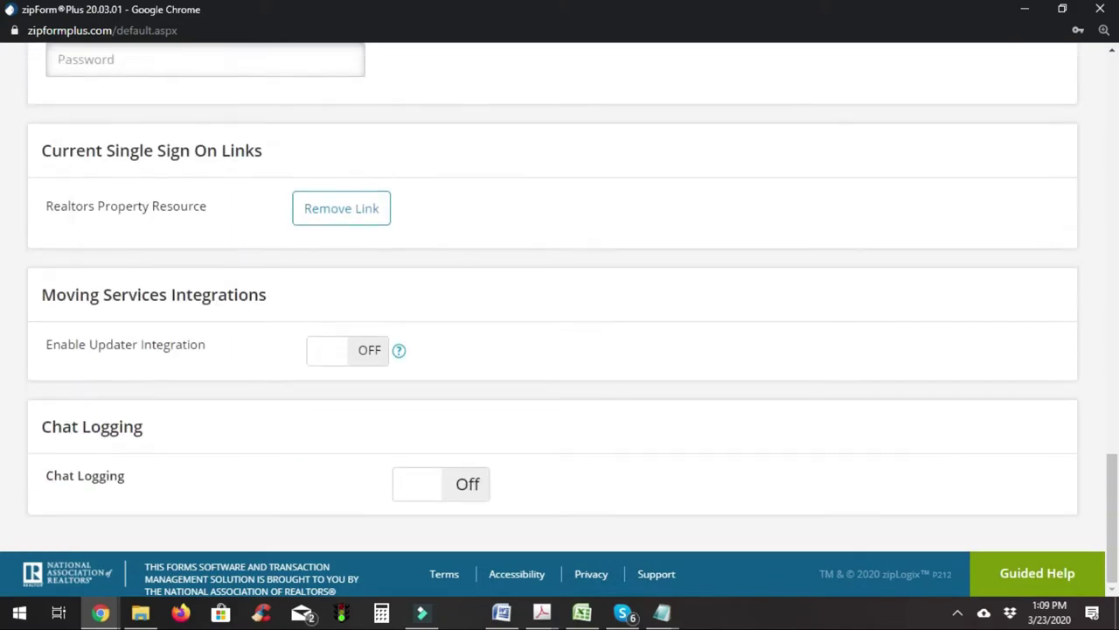
{"action": "scroll", "coordinate": [512, 432], "scroll_direction": "up", "scroll_amount": 10}
{"action": "key", "text": "super+Tab"}
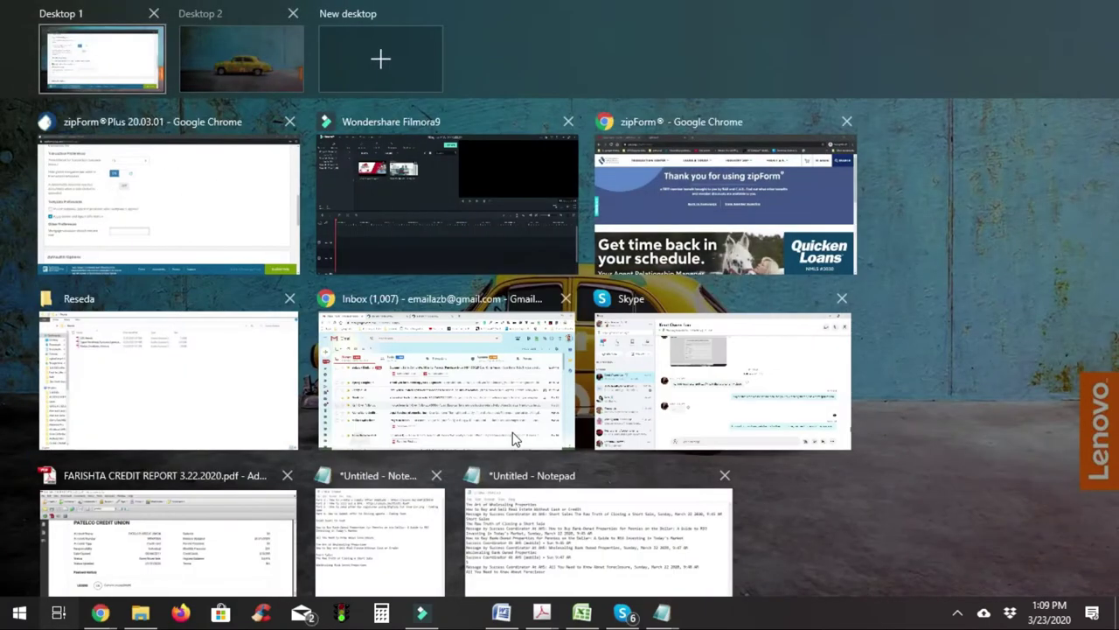
{"action": "key", "text": "Escape"}
{"action": "scroll", "coordinate": [513, 437], "scroll_direction": "up", "scroll_amount": 15}
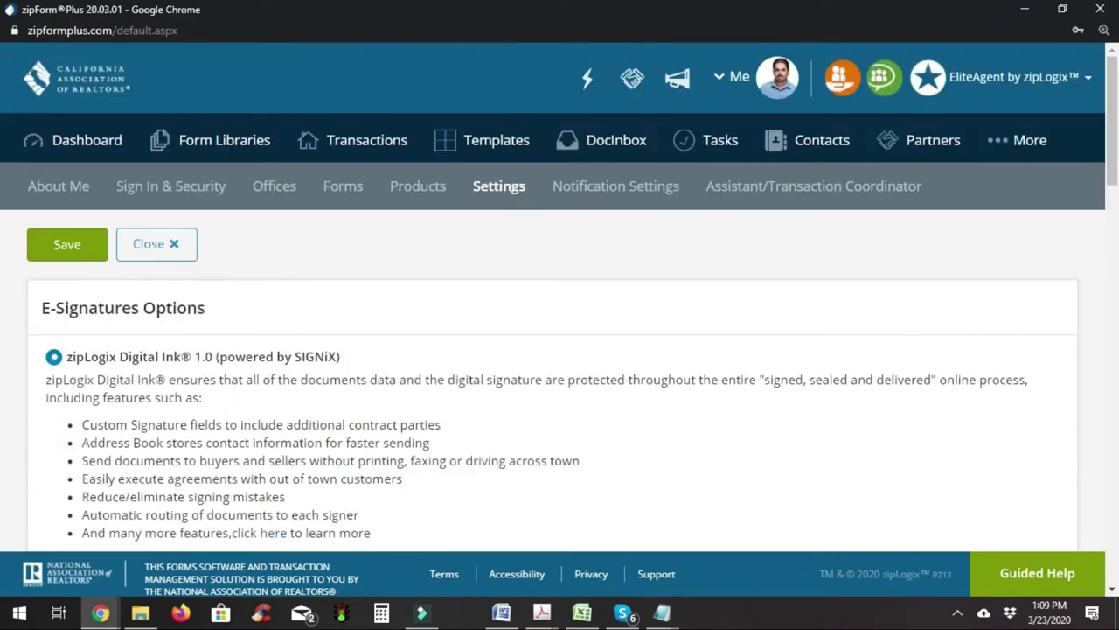
{"action": "left_click", "coordinate": [77, 252]}
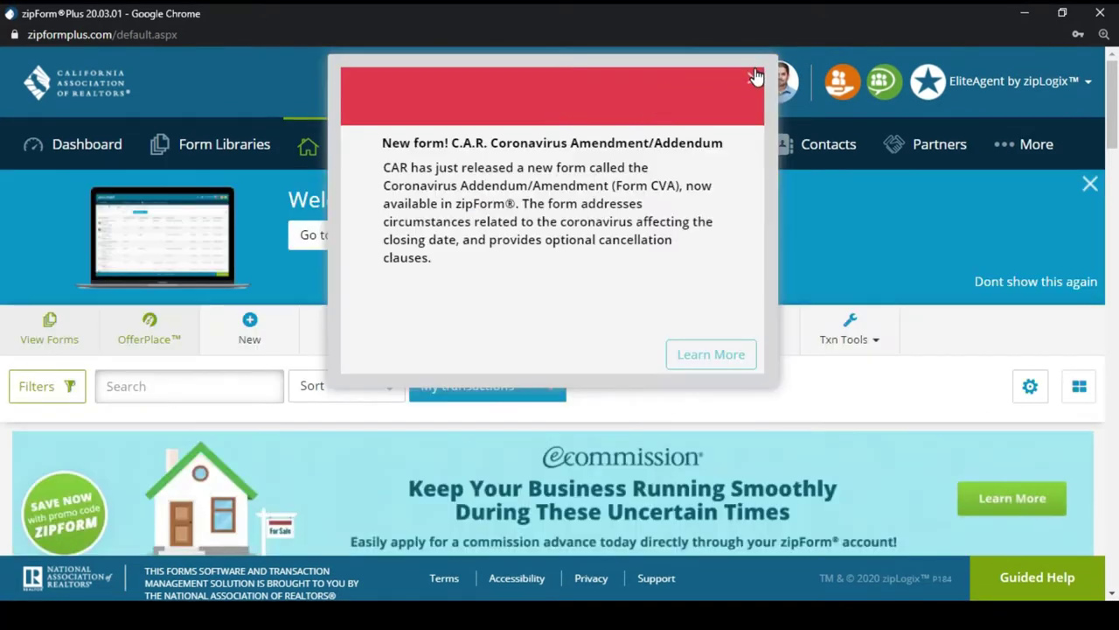
Step: Dismiss the new-form announcement and open the documents of the Reseda transaction
{"action": "left_click", "coordinate": [756, 77]}
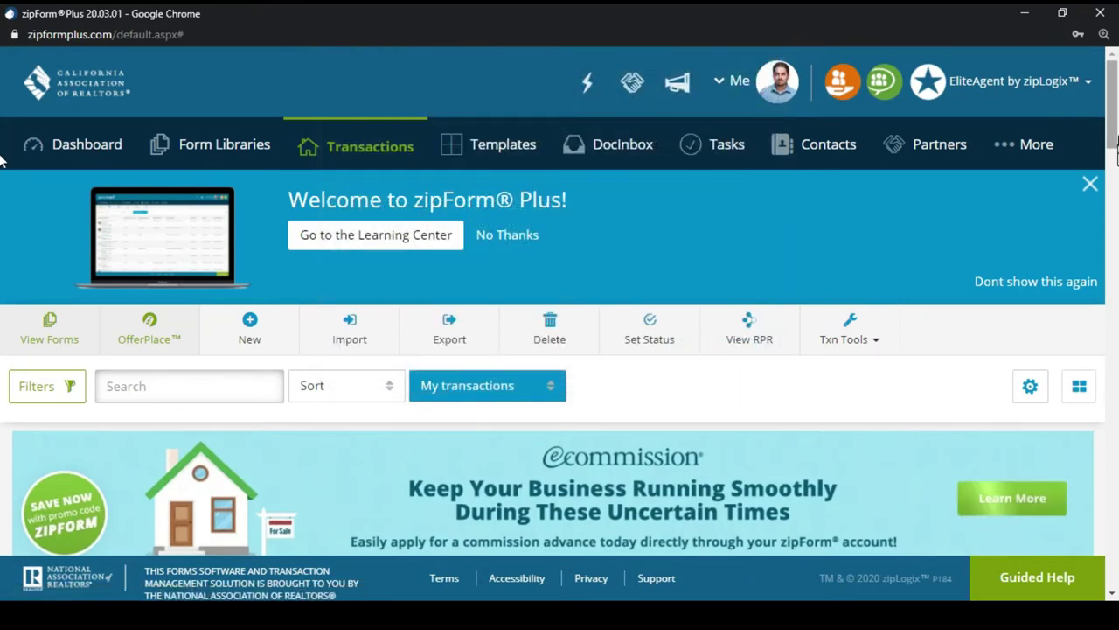
{"action": "right_click", "coordinate": [1115, 131]}
{"action": "left_click_drag", "start_coordinate": [1112, 118], "coordinate": [1115, 158]}
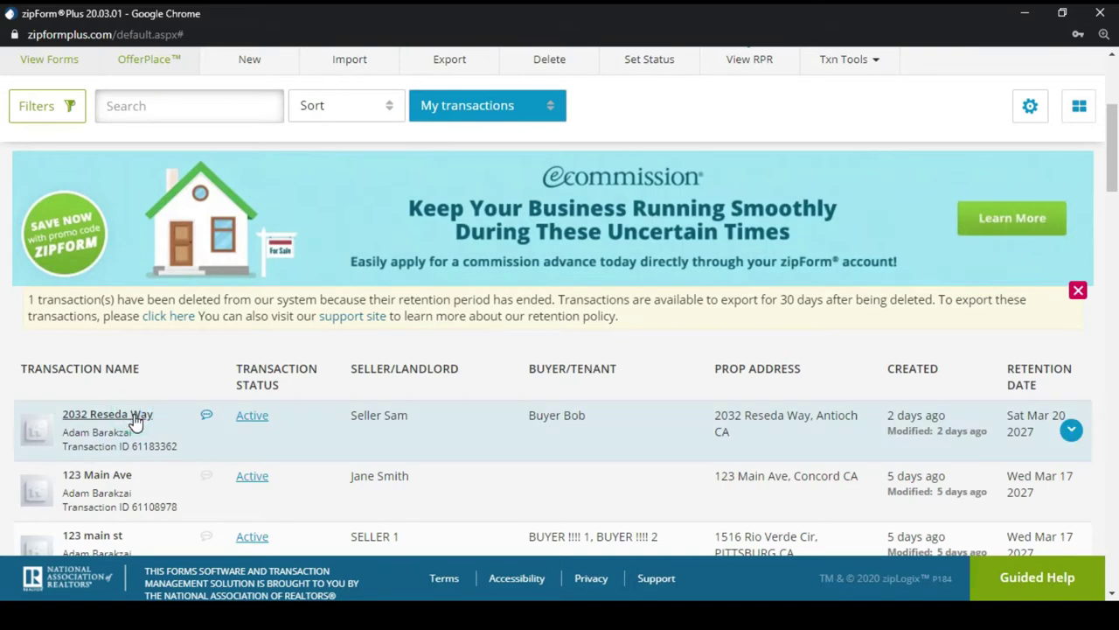
{"action": "left_click", "coordinate": [134, 417]}
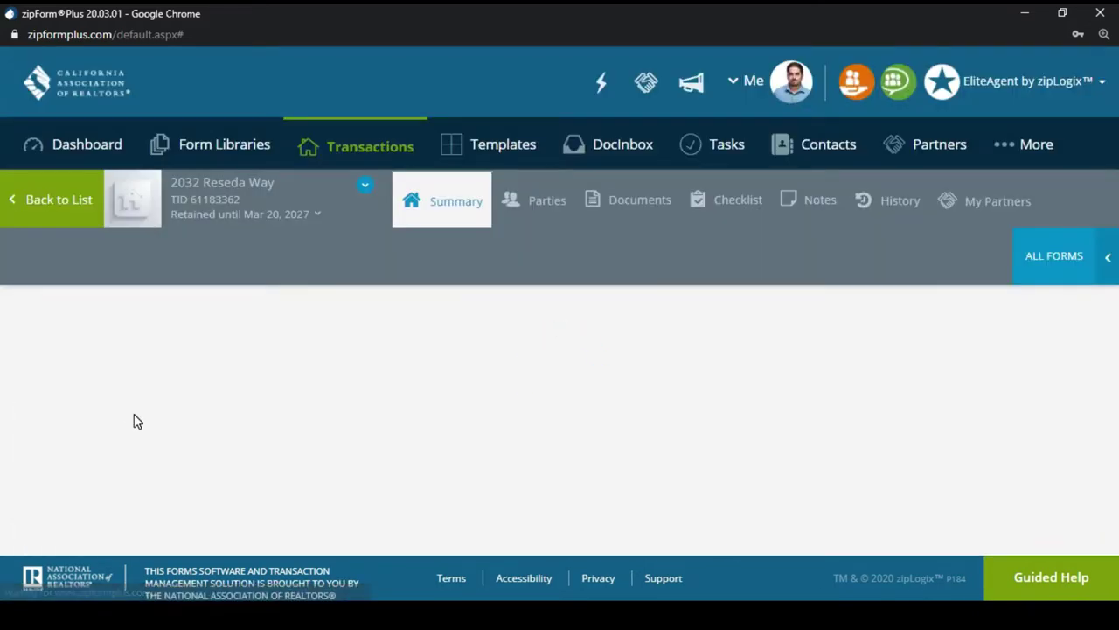
{"action": "left_click", "coordinate": [652, 213]}
{"action": "left_click_drag", "start_coordinate": [1115, 140], "coordinate": [1111, 277]}
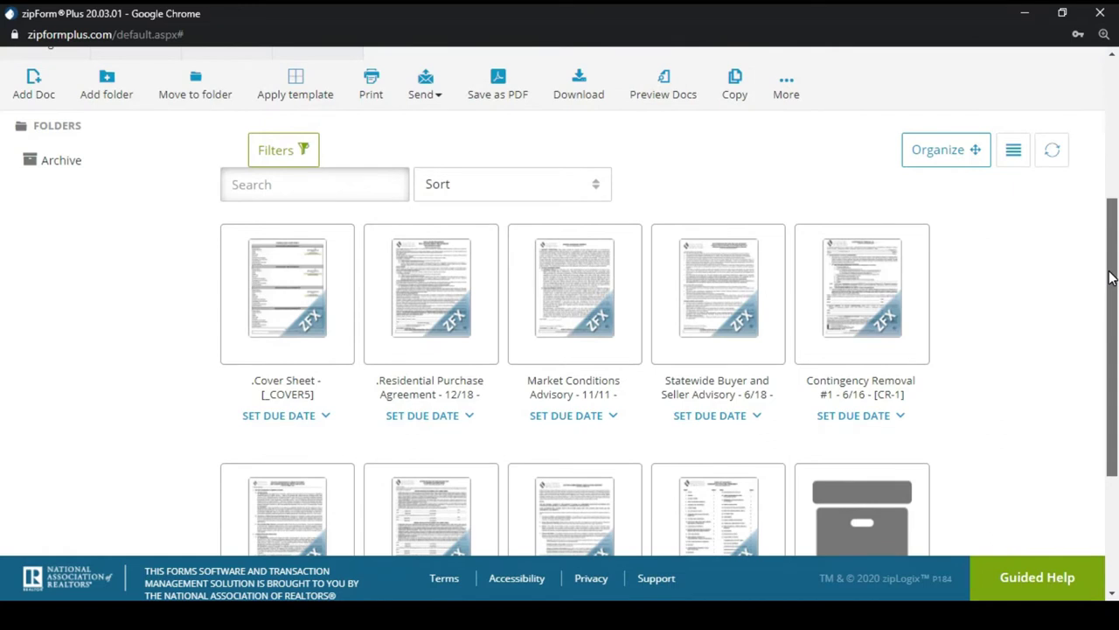
Step: Open the Residential Purchase Agreement - 12/18 form and look through its pages to the end
{"action": "mouse_move", "coordinate": [276, 296]}
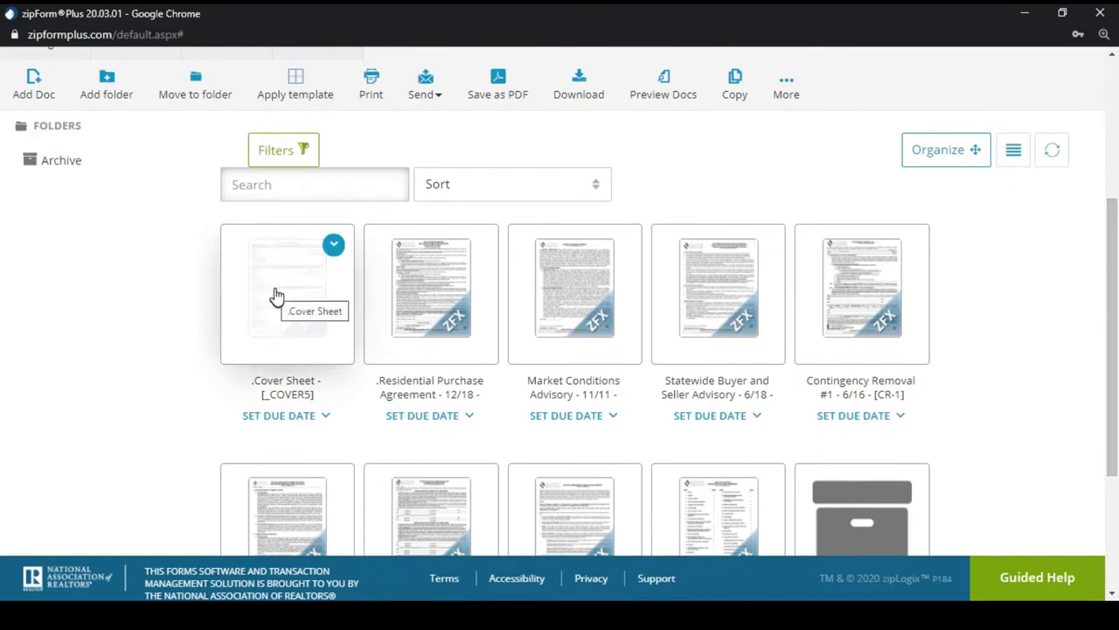
{"action": "mouse_move", "coordinate": [439, 296]}
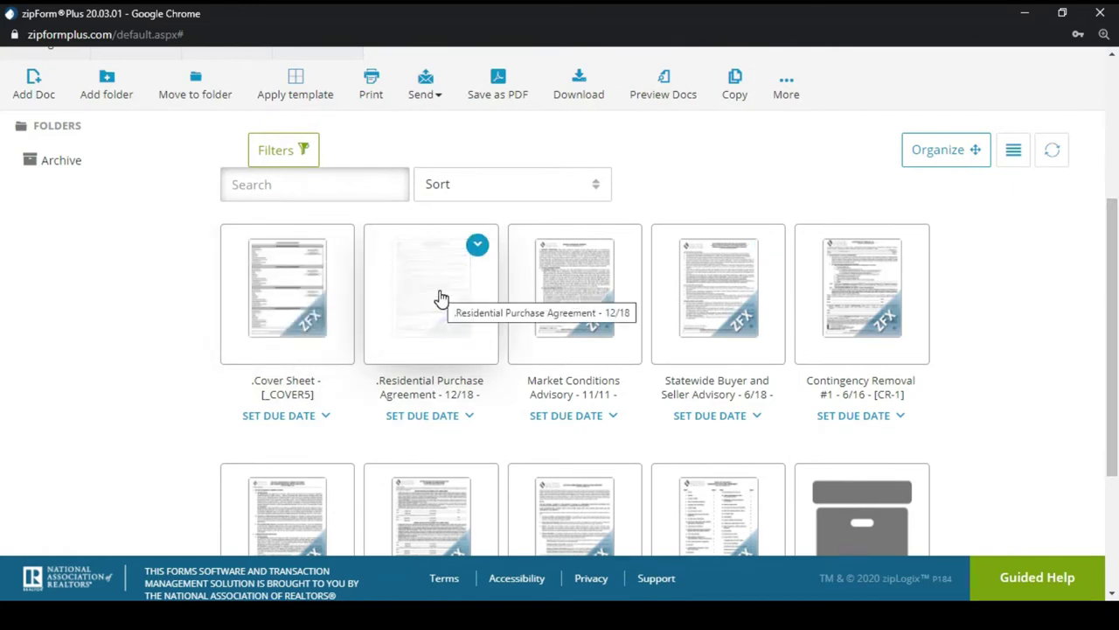
{"action": "left_click", "coordinate": [439, 298]}
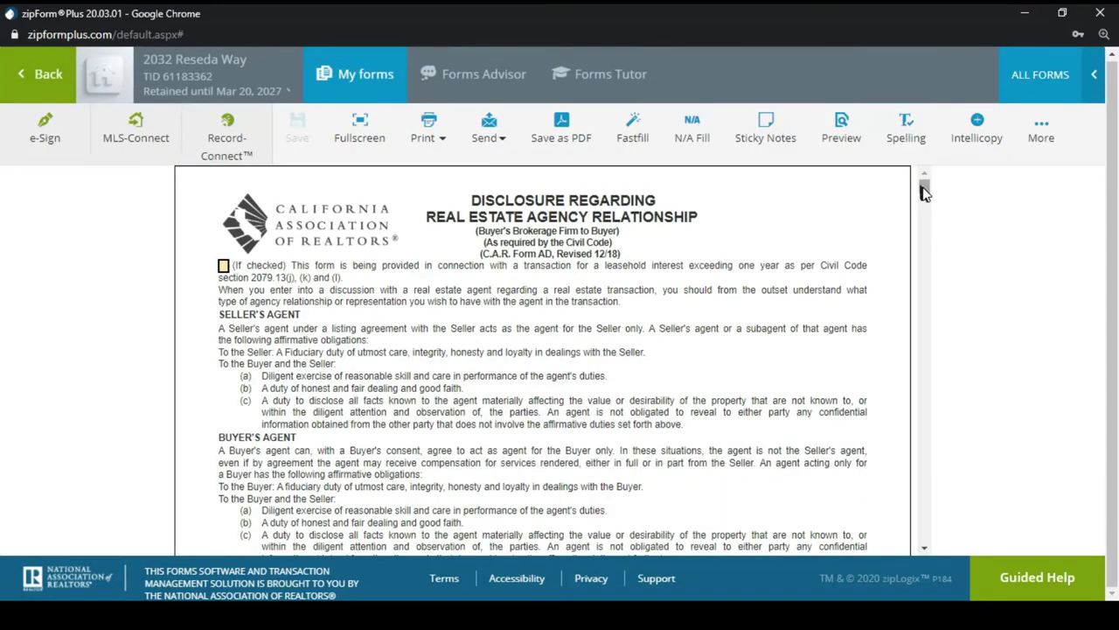
{"action": "mouse_move", "coordinate": [924, 192]}
{"action": "left_mouse_down"}
{"action": "mouse_move", "coordinate": [927, 226]}
{"action": "mouse_move", "coordinate": [924, 180]}
{"action": "mouse_move", "coordinate": [927, 208]}
{"action": "left_mouse_up"}
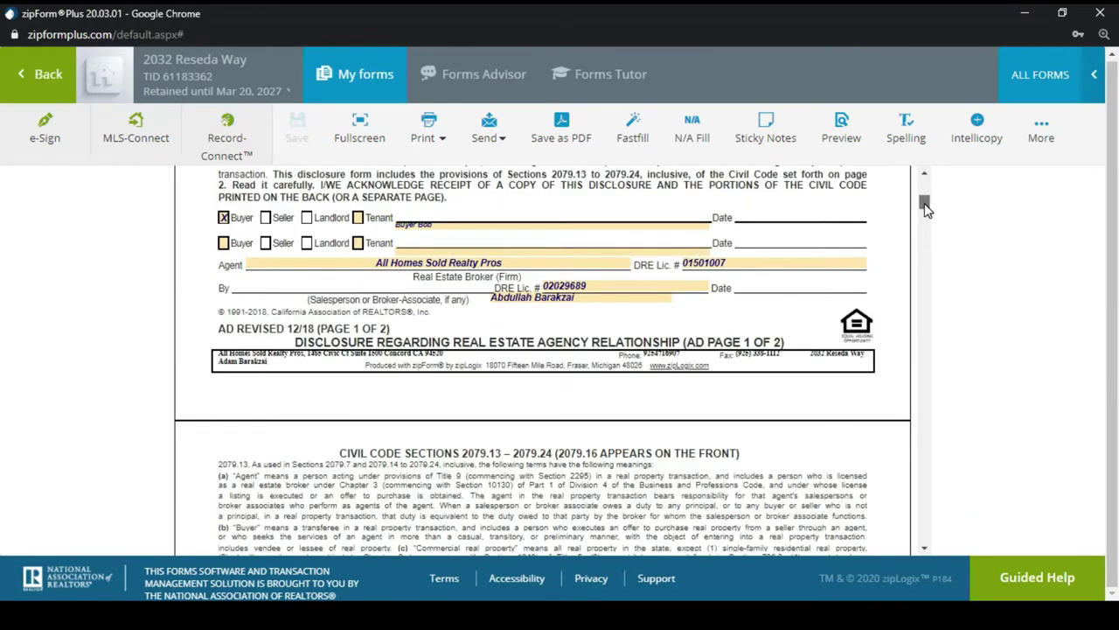
{"action": "left_click_drag", "start_coordinate": [927, 210], "coordinate": [923, 560]}
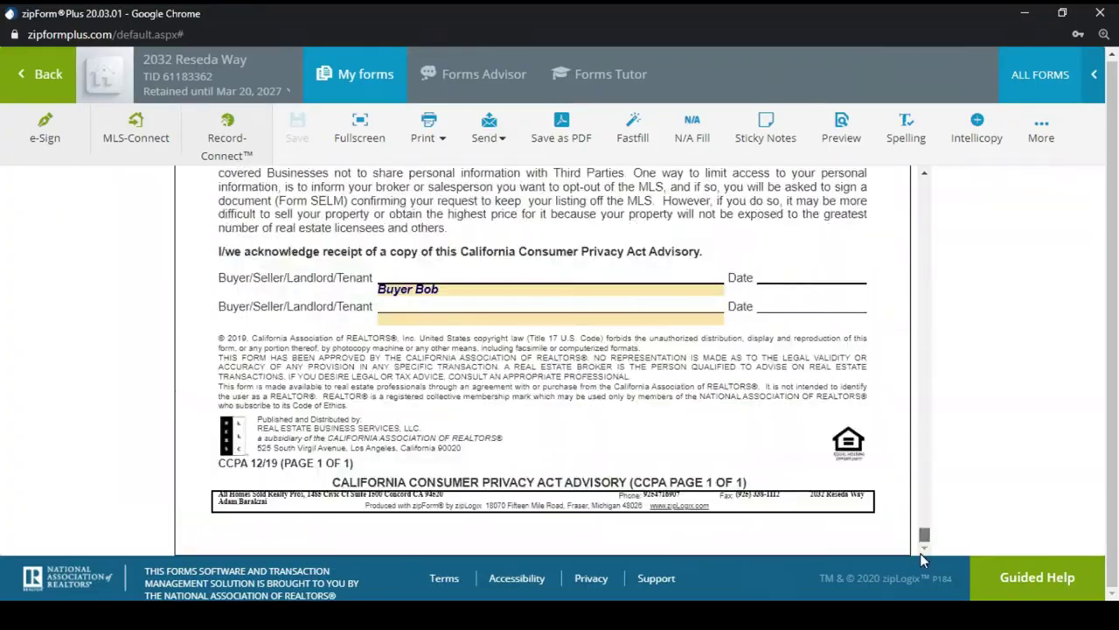
Step: Start an e-sign packet for the purchase agreement and name it "Offer for Reseda, Purchase to be $481,000 25 Coe, Other terms"
{"action": "left_click", "coordinate": [52, 144]}
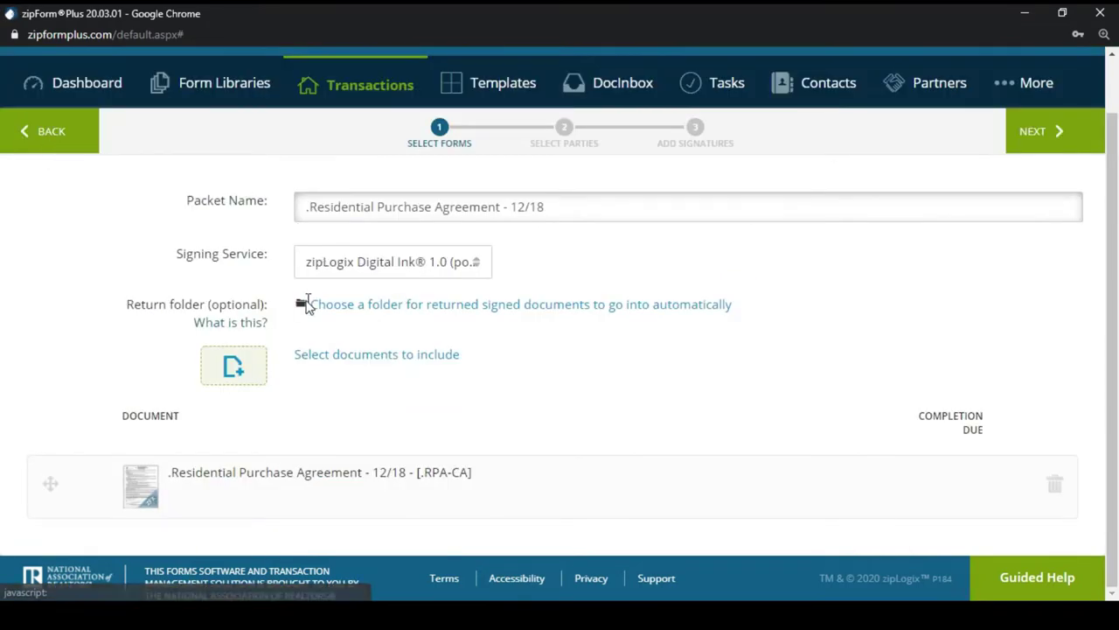
{"action": "double_click", "coordinate": [472, 215]}
{"action": "triple_click", "coordinate": [473, 215]}
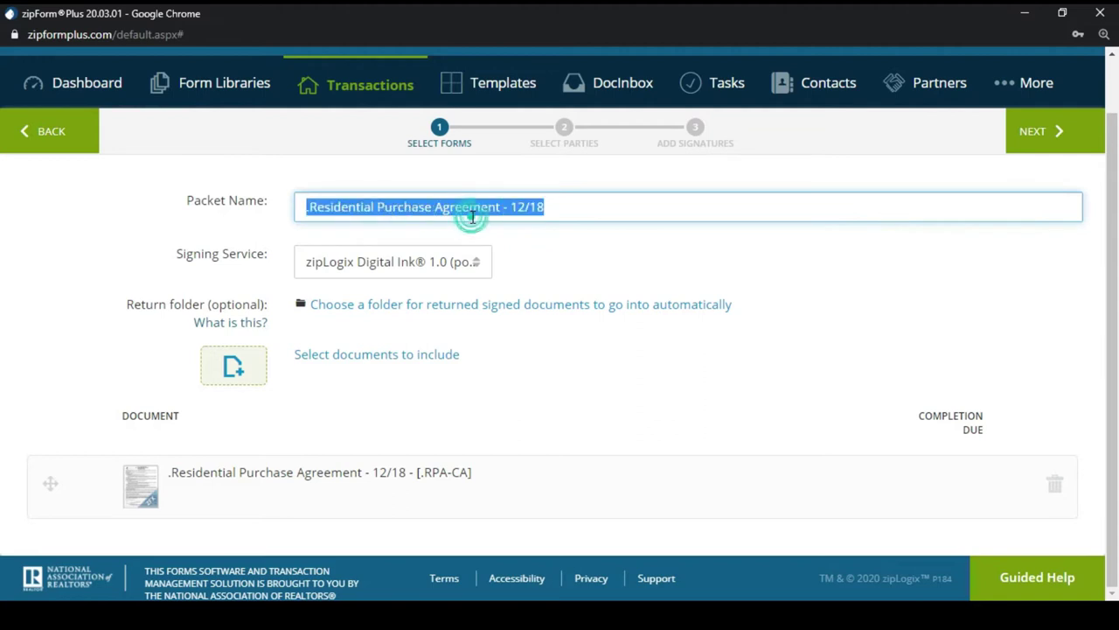
{"action": "type", "text": "Offer for Reseda, Purchase to be $481,000 25 Coe,"}
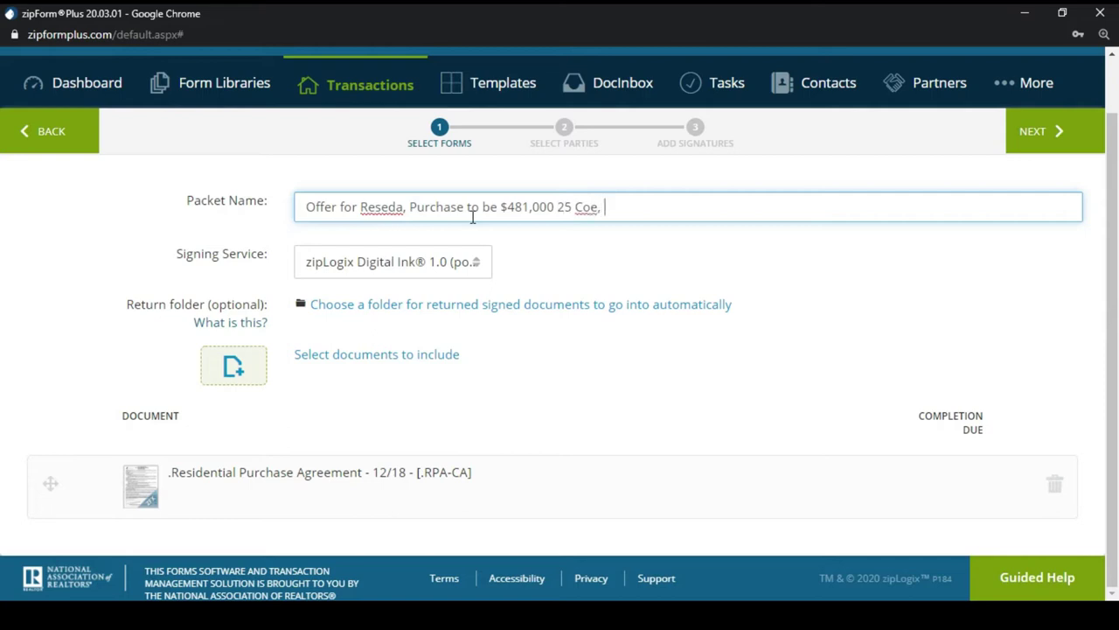
{"action": "type", "text": "Other terms"}
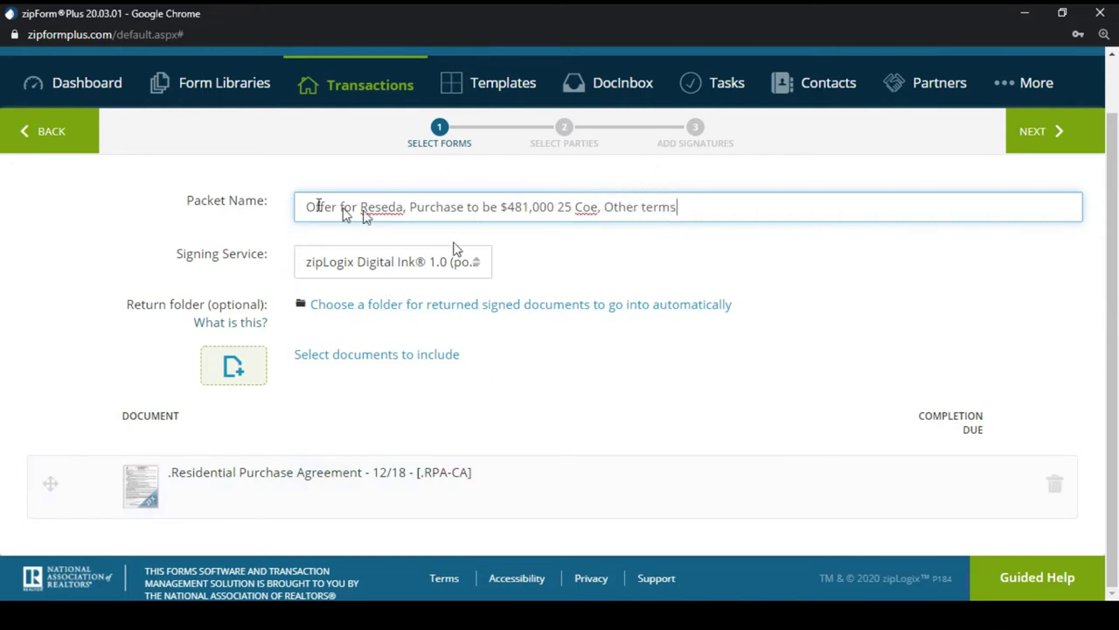
Step: Add the Market Conditions Advisory - 11/11 form to the documents included in the signing packet
{"action": "left_click", "coordinate": [383, 356]}
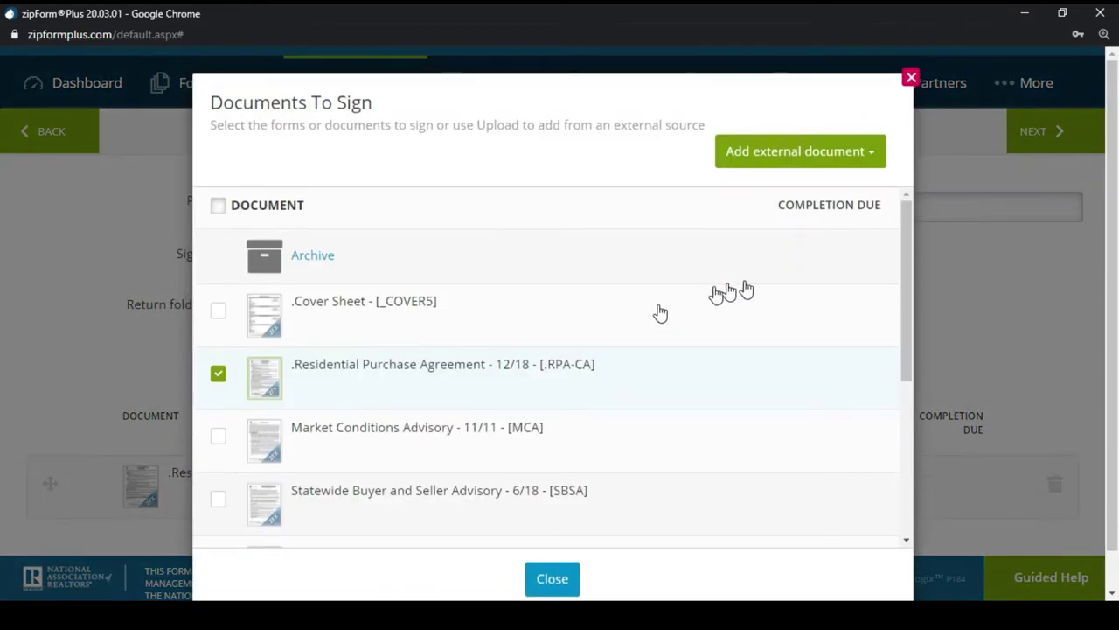
{"action": "left_click", "coordinate": [218, 434]}
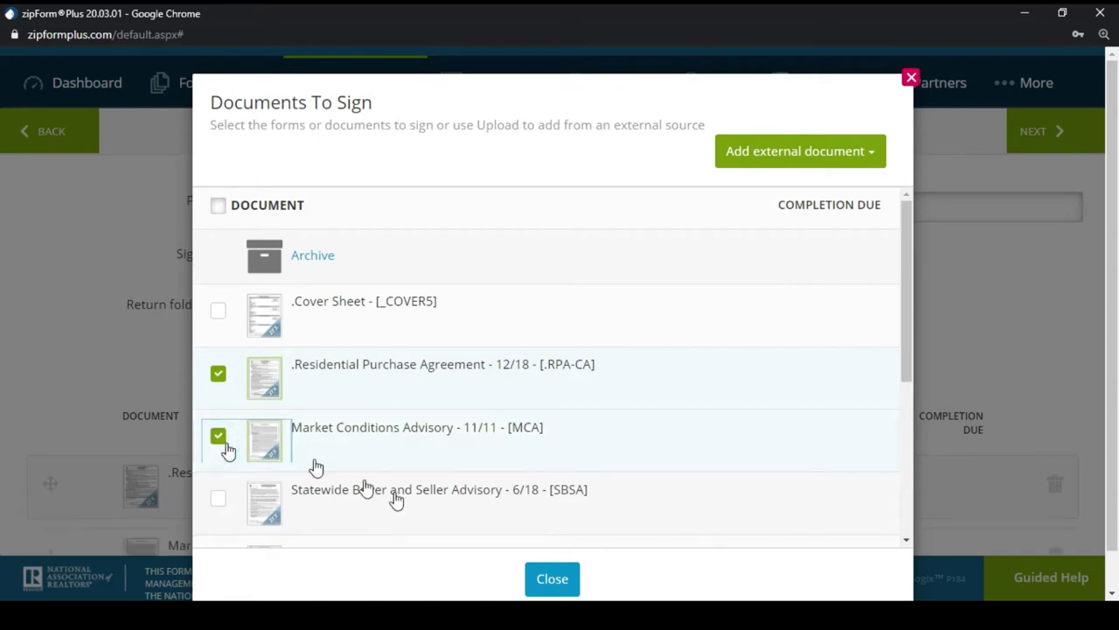
{"action": "left_click", "coordinate": [549, 580]}
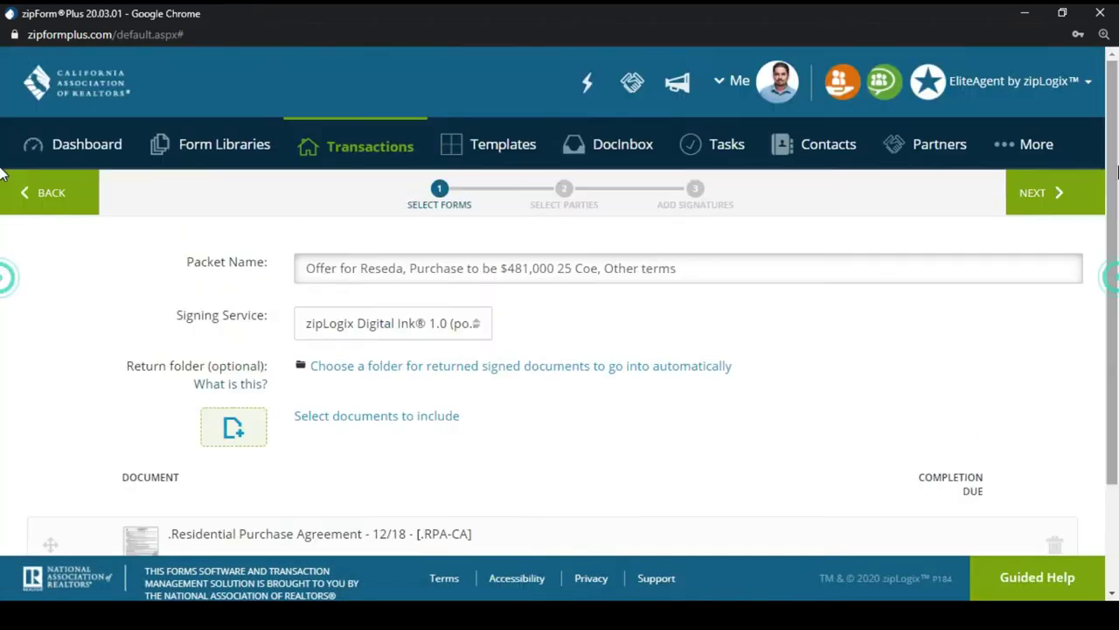
Step: Continue to the parties stage and add Buyer One, the selling agent and the listing agent as signers from the transaction parties
{"action": "left_click", "coordinate": [1044, 193]}
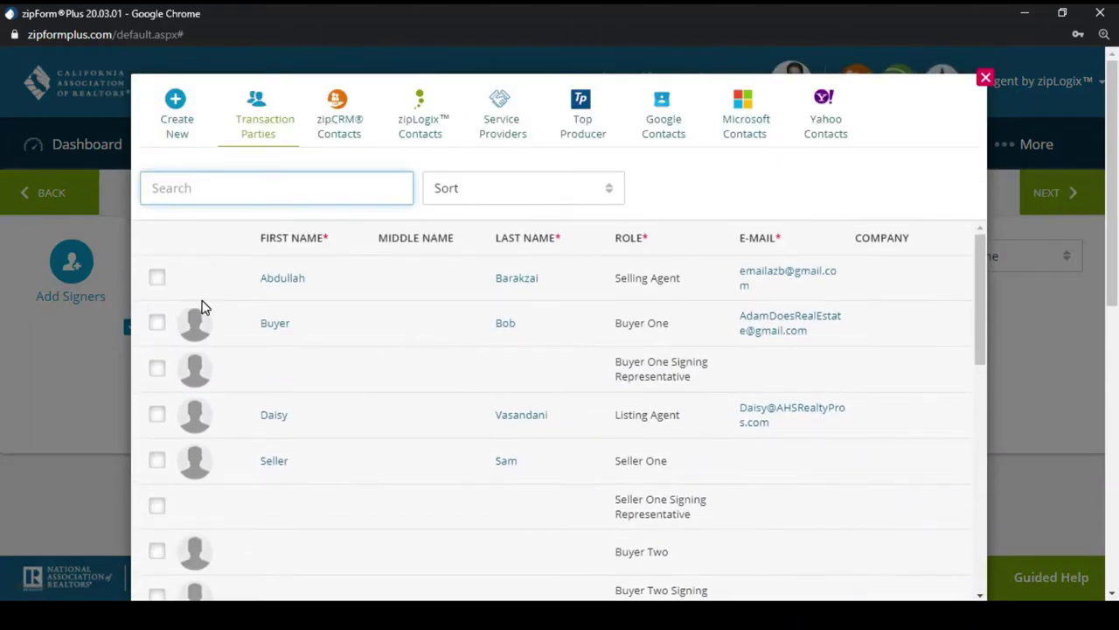
{"action": "left_click", "coordinate": [156, 325]}
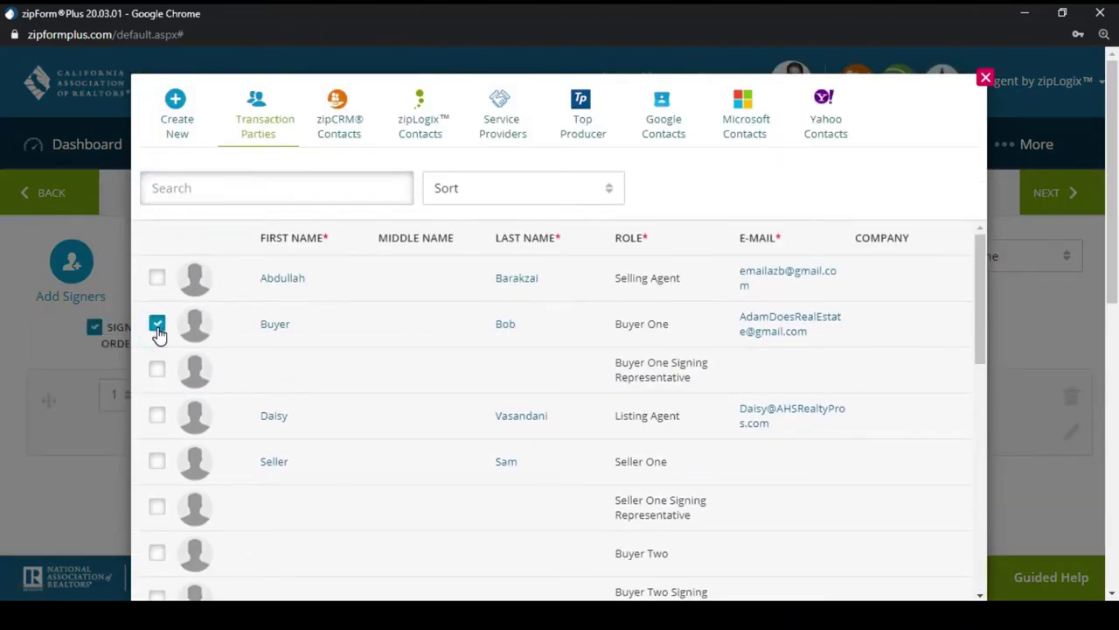
{"action": "left_click", "coordinate": [156, 279]}
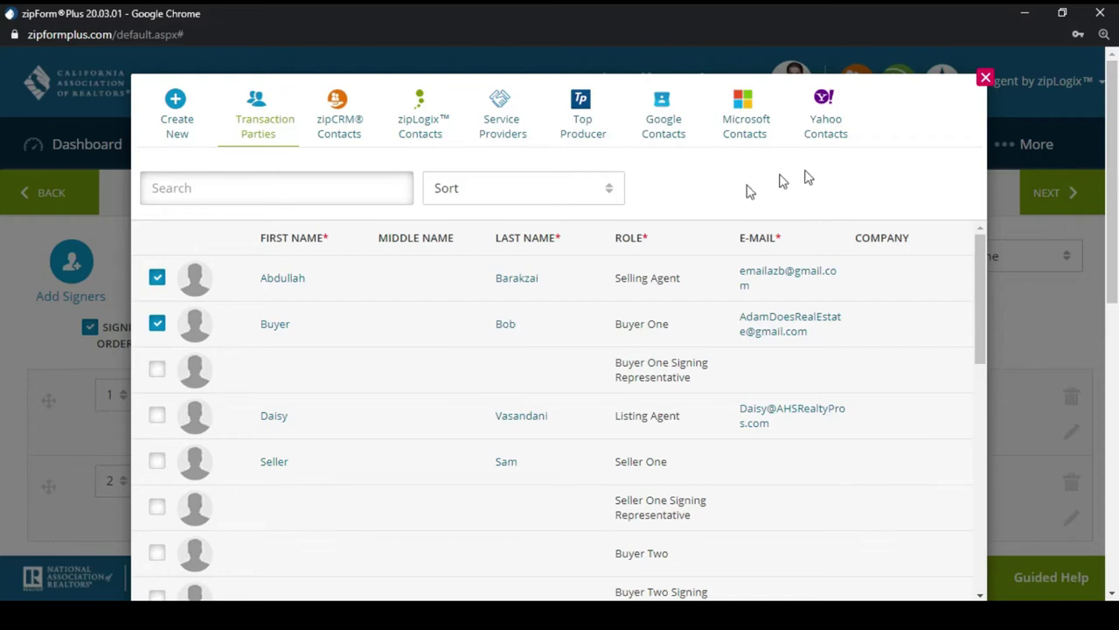
{"action": "left_click", "coordinate": [158, 418]}
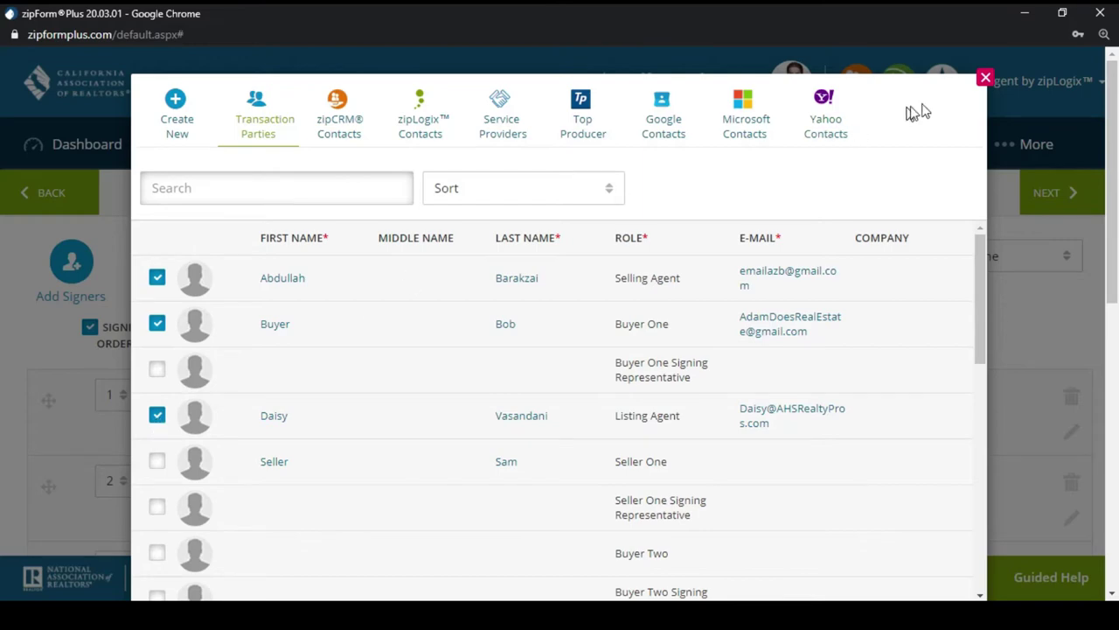
{"action": "left_click", "coordinate": [985, 80]}
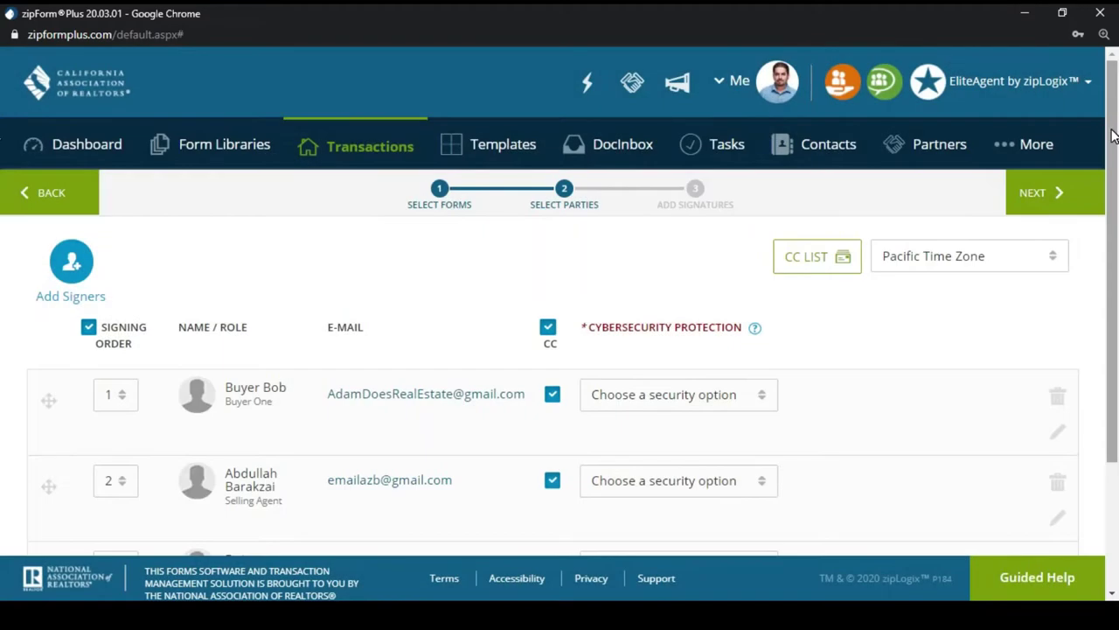
Step: Move the listing agent ahead of the selling agent, and try signing order 1 and 2 for the listing agent
{"action": "scroll", "coordinate": [1113, 135], "scroll_direction": "down", "scroll_amount": 2}
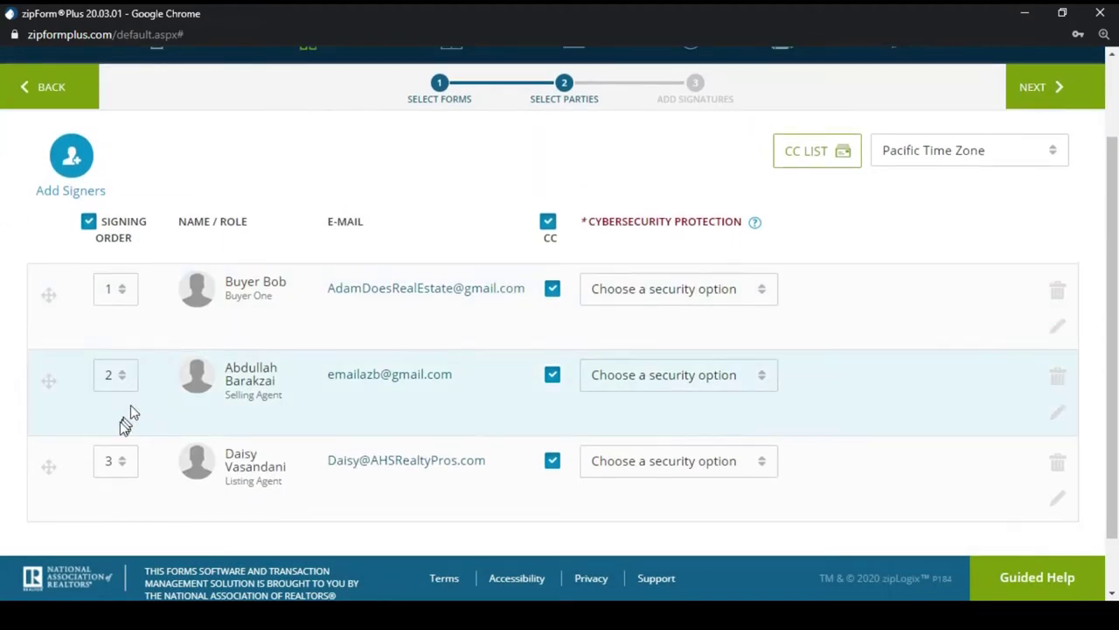
{"action": "left_click_drag", "start_coordinate": [44, 478], "coordinate": [56, 364]}
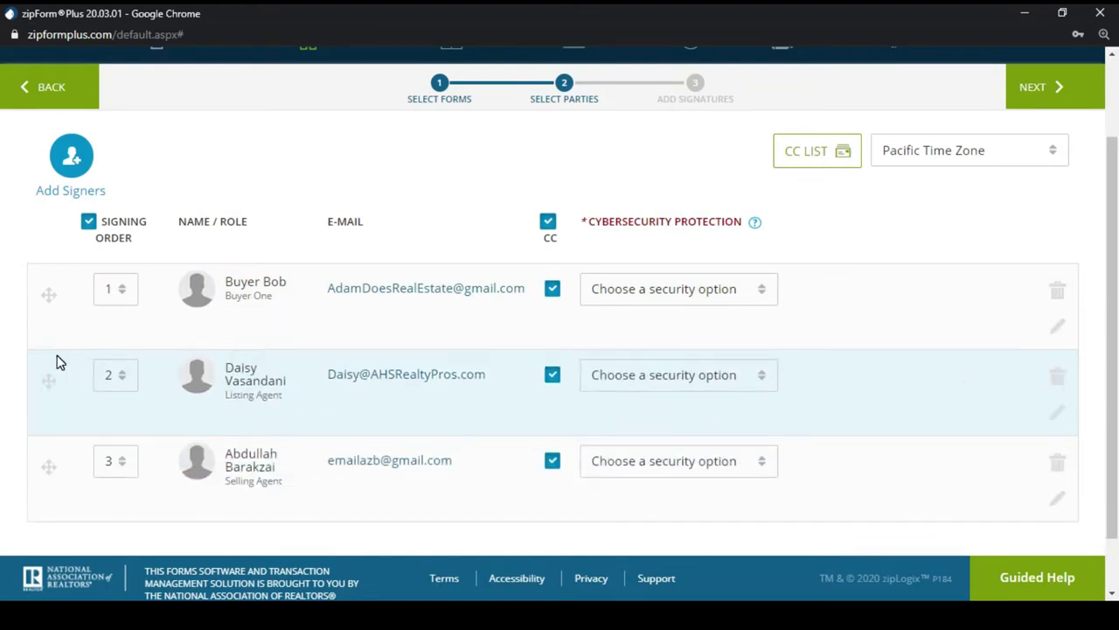
{"action": "left_click", "coordinate": [128, 378]}
{"action": "left_click", "coordinate": [123, 404]}
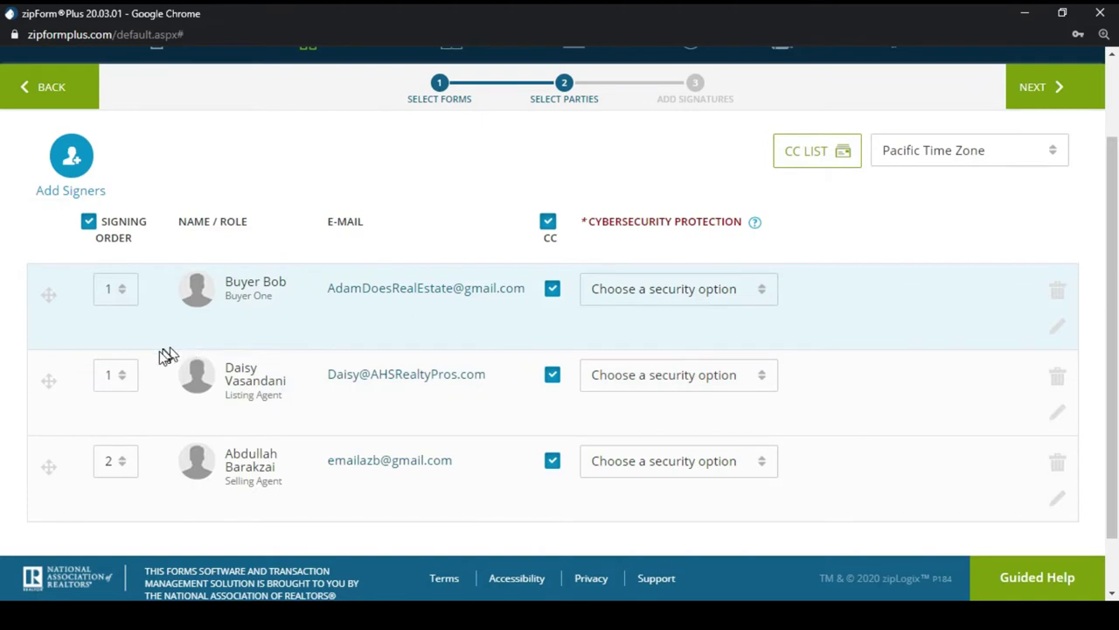
{"action": "left_click", "coordinate": [122, 383]}
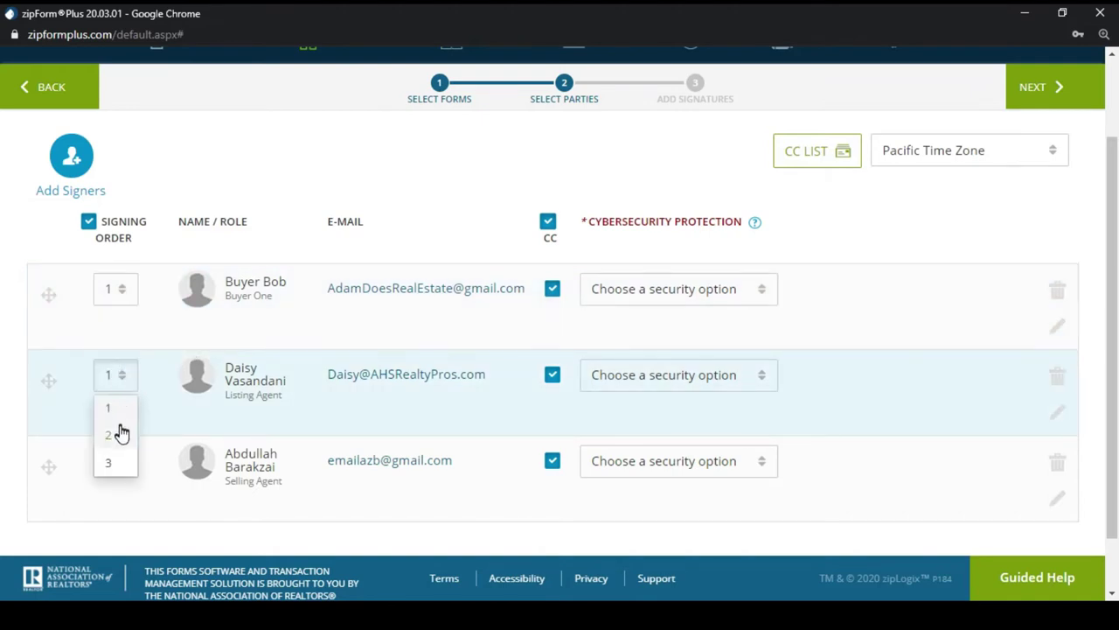
{"action": "left_click", "coordinate": [120, 432]}
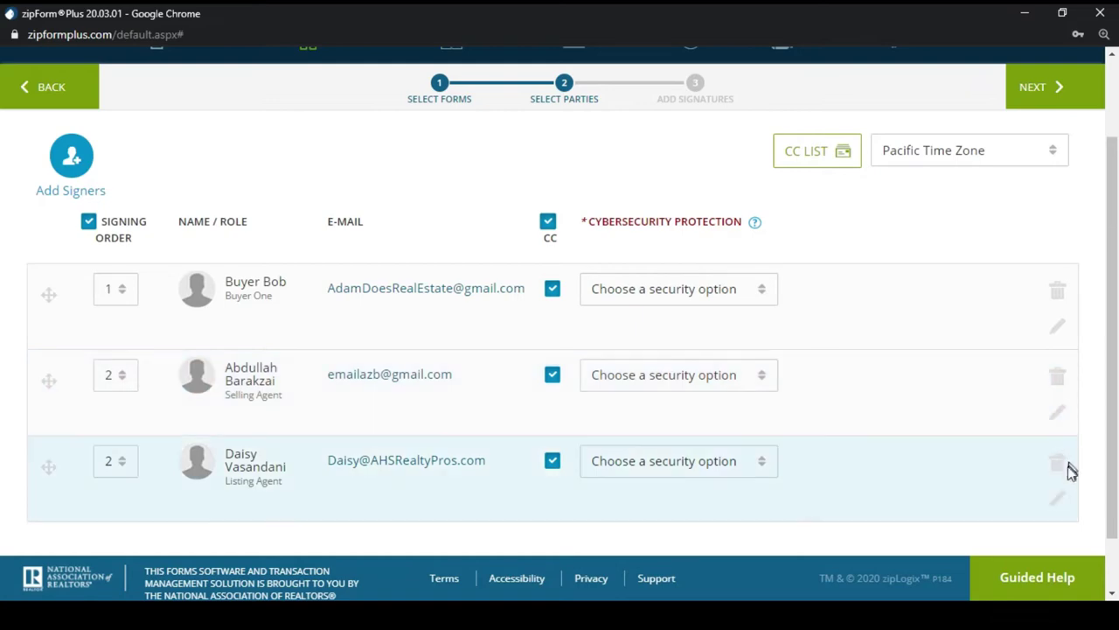
Step: Remove the listing agent from the signers and continue to adding signatures, declining the two-factor authentication offer
{"action": "left_click", "coordinate": [1058, 464]}
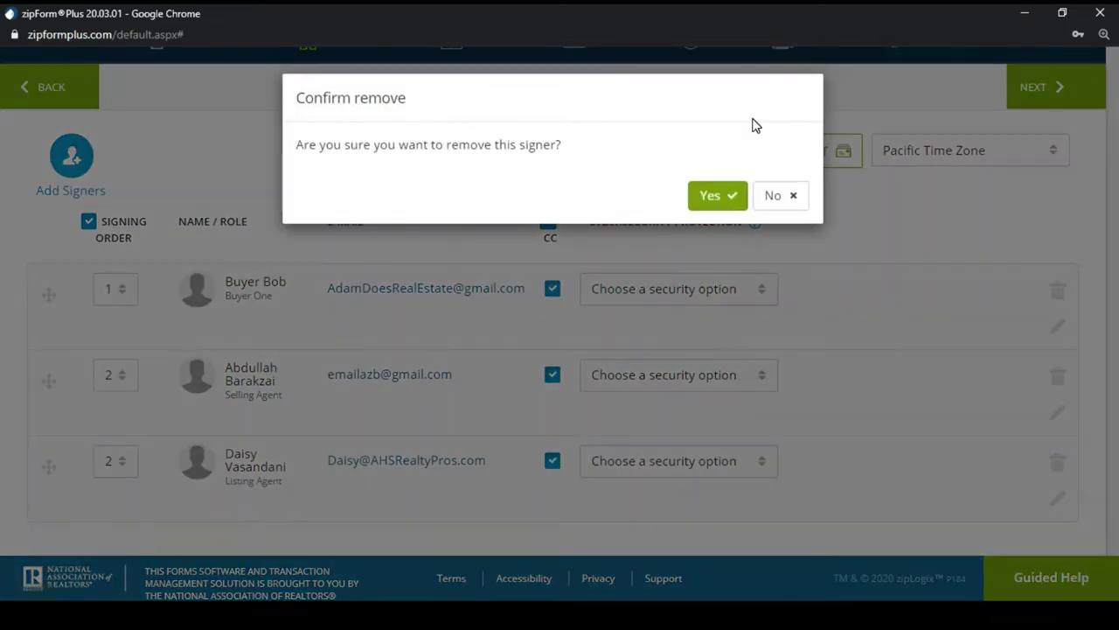
{"action": "left_click", "coordinate": [710, 197]}
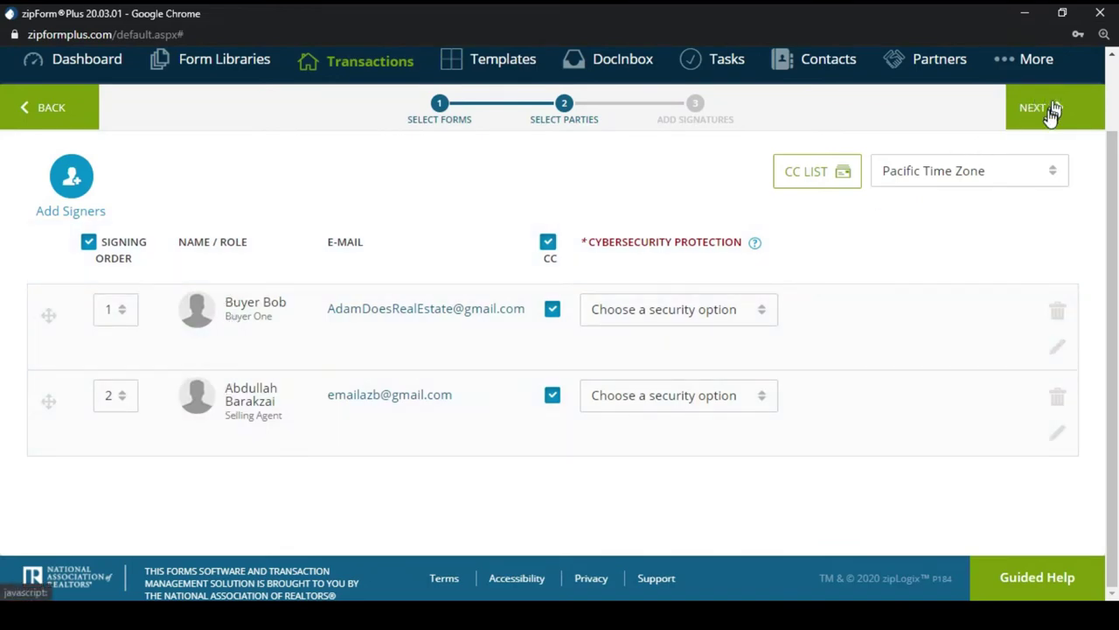
{"action": "left_click", "coordinate": [1051, 112]}
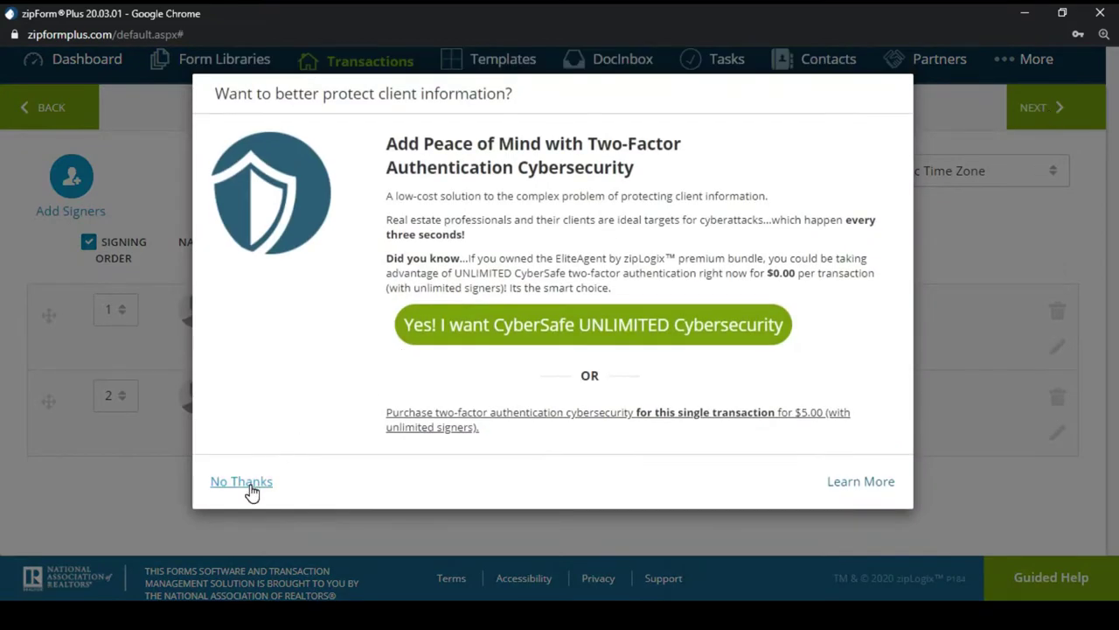
{"action": "left_click", "coordinate": [241, 481]}
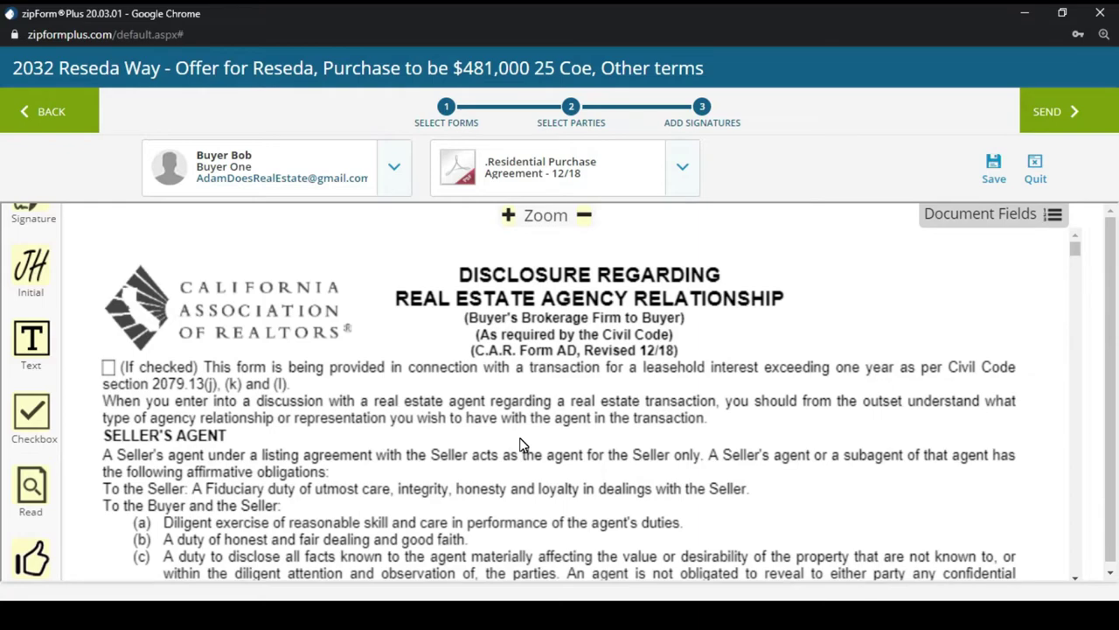
Step: Check the signature and date fields on the agency disclosure and multiple-representation consent, up to the purchase agreement's offer terms
{"action": "left_click_drag", "start_coordinate": [1082, 582], "coordinate": [1082, 581]}
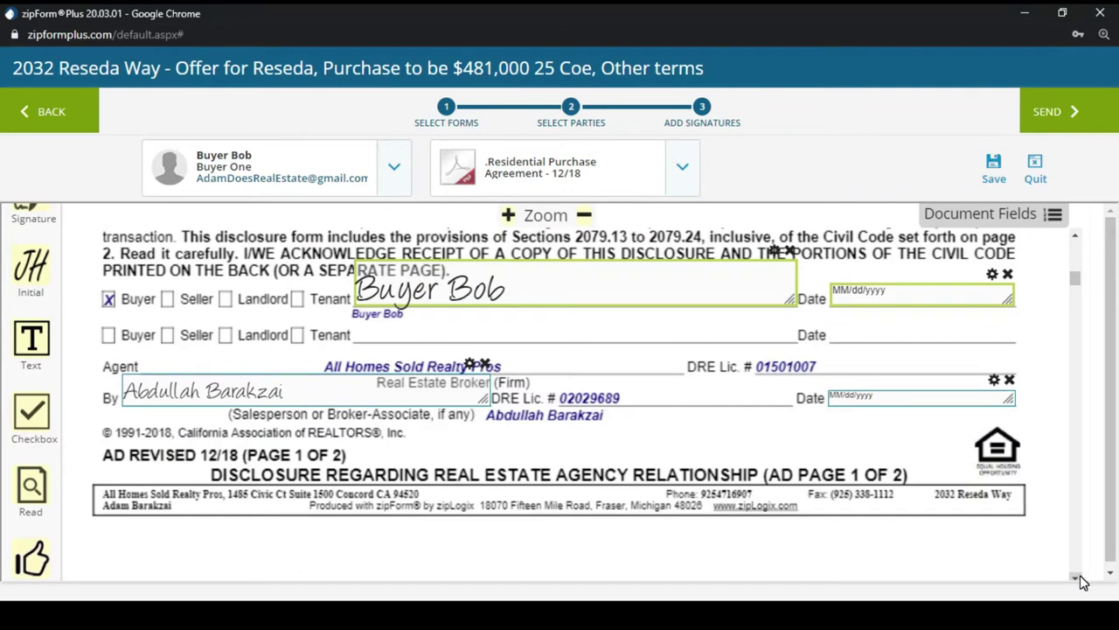
{"action": "left_click_drag", "start_coordinate": [1079, 582], "coordinate": [1079, 581]}
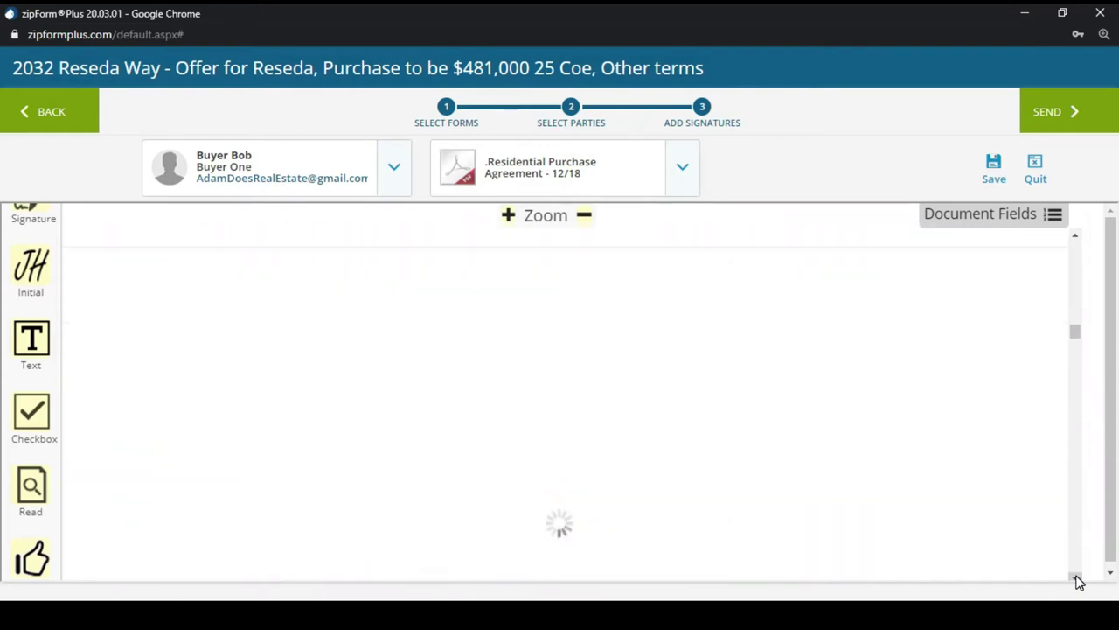
{"action": "left_click", "coordinate": [1077, 238]}
{"action": "left_click", "coordinate": [1077, 238]}
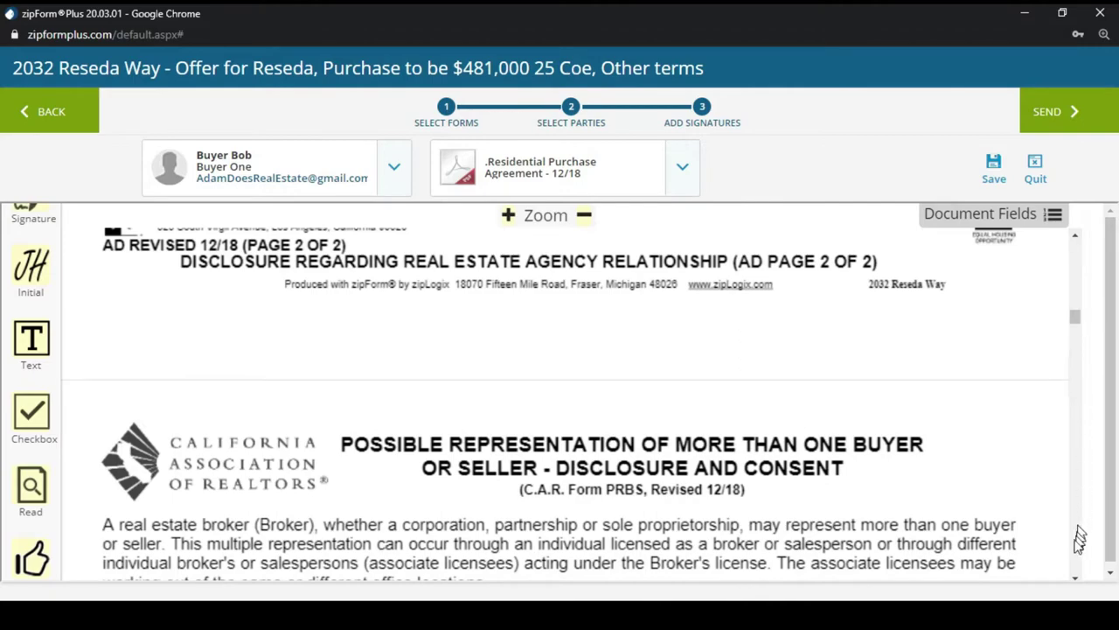
{"action": "left_click_drag", "start_coordinate": [1076, 579], "coordinate": [1076, 579]}
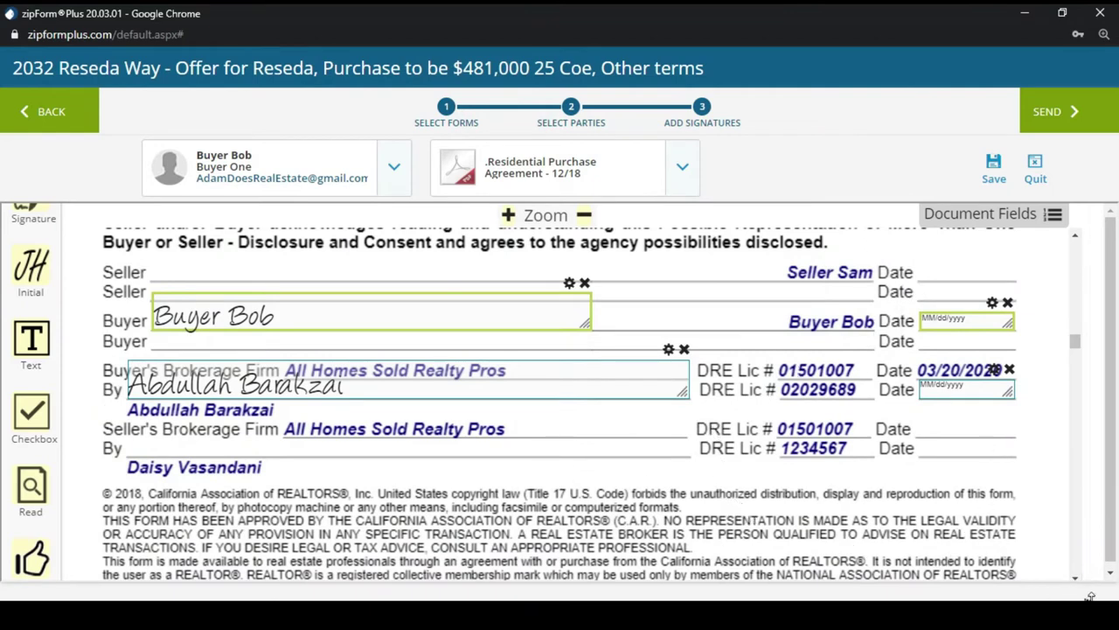
{"action": "left_click_drag", "start_coordinate": [1077, 579], "coordinate": [1078, 584]}
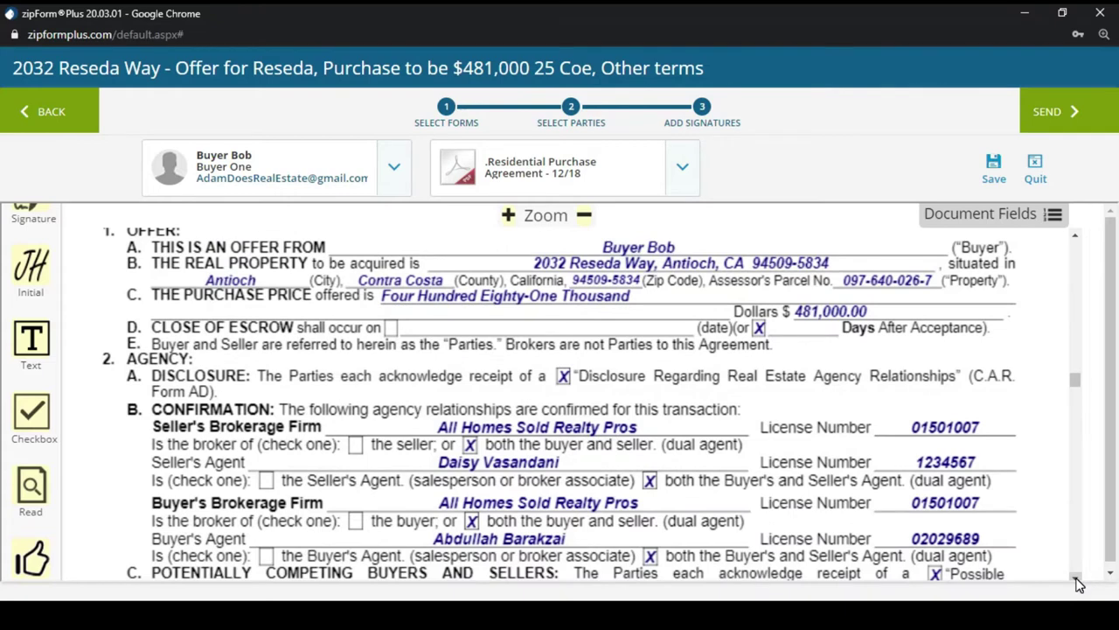
Step: Place a text field for Buyer One on the Close of Escrow days blank in paragraph 1D and set its value to 25
{"action": "left_click", "coordinate": [787, 325]}
{"action": "left_click", "coordinate": [777, 333]}
{"action": "left_click", "coordinate": [24, 343]}
{"action": "left_click_drag", "start_coordinate": [34, 348], "coordinate": [773, 324]}
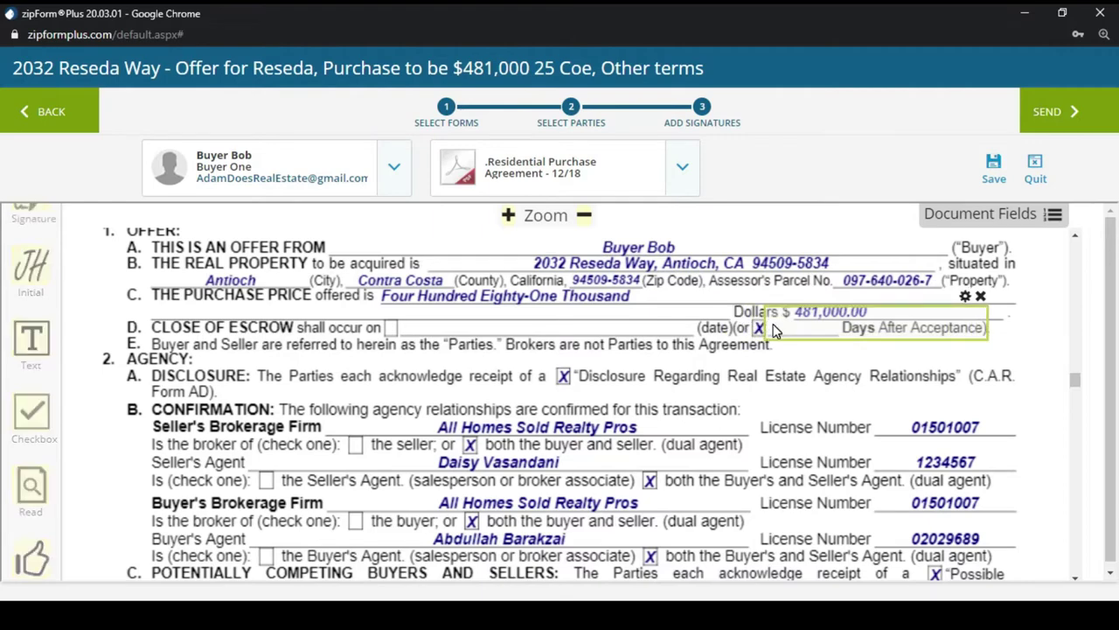
{"action": "left_click", "coordinate": [966, 297]}
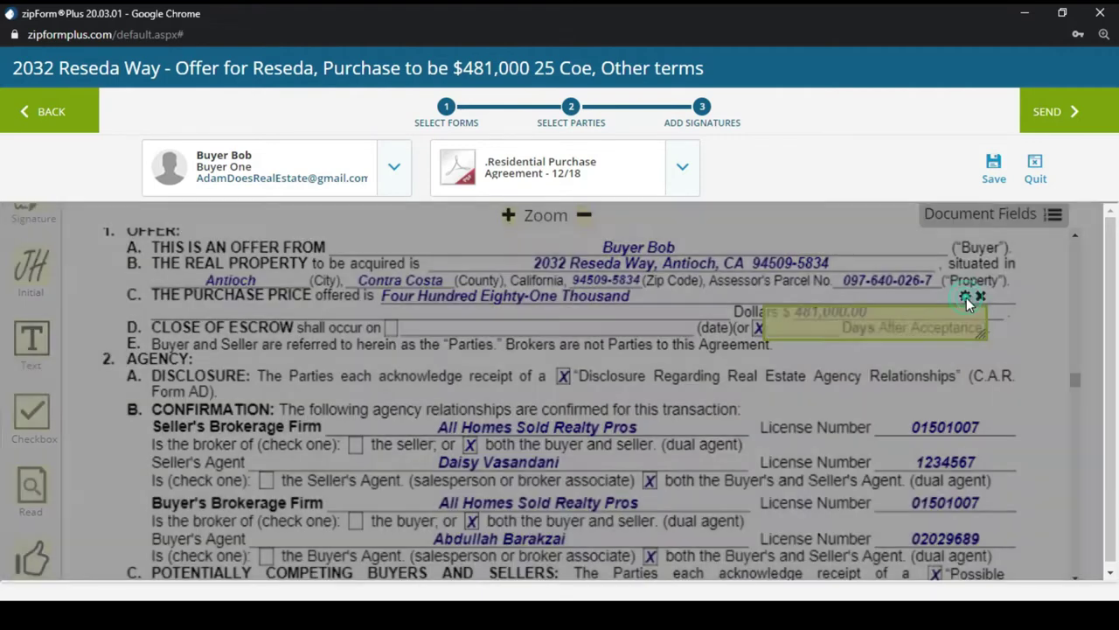
{"action": "left_click", "coordinate": [302, 507]}
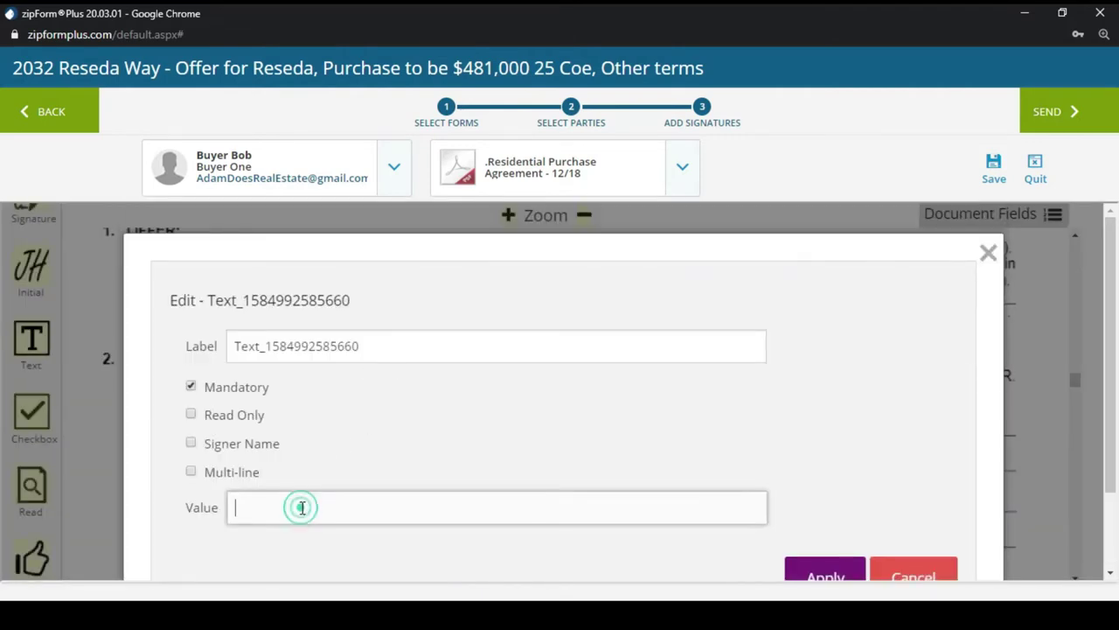
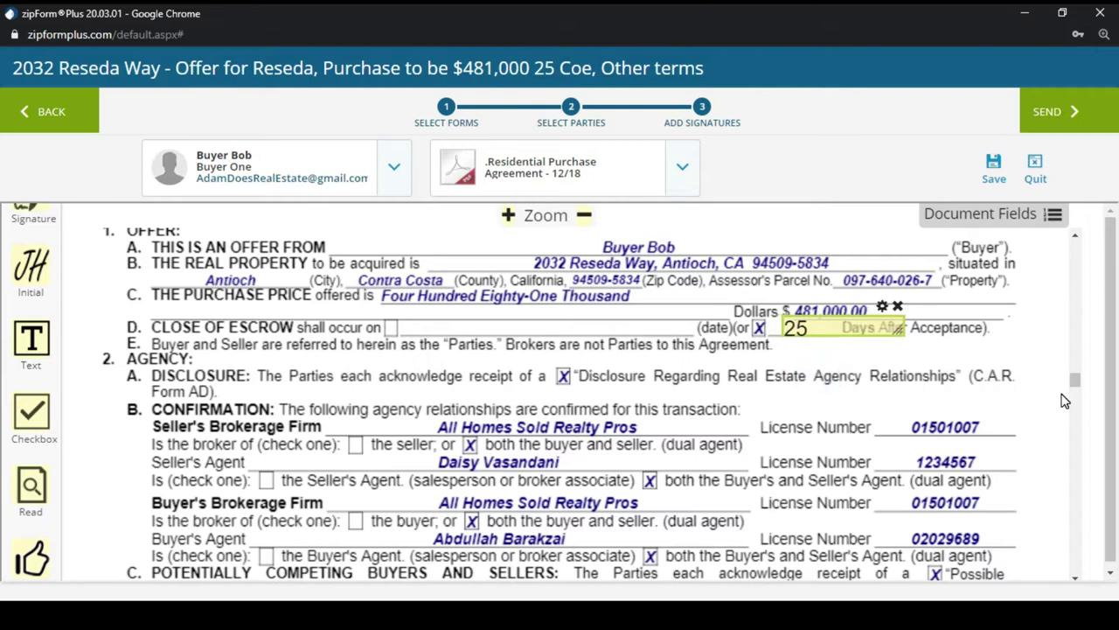
Step: Examine the initials, signature and date fields through the rest of the purchase agreement and its inspection and consumer privacy advisories
{"action": "left_click", "coordinate": [1077, 580]}
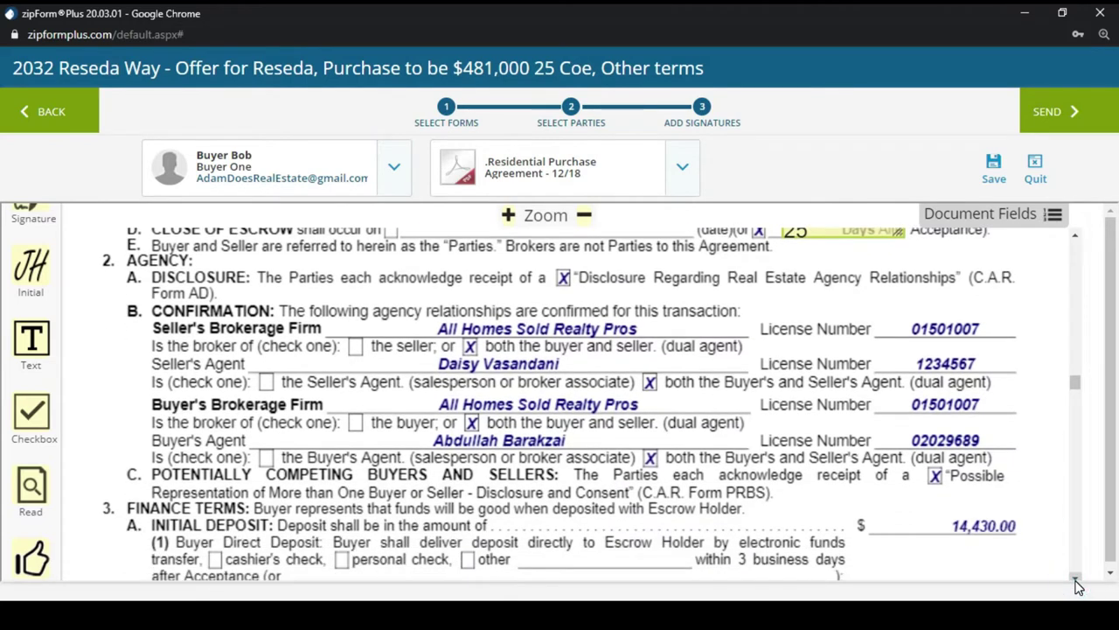
{"action": "left_click_drag", "start_coordinate": [1077, 580], "coordinate": [1077, 580]}
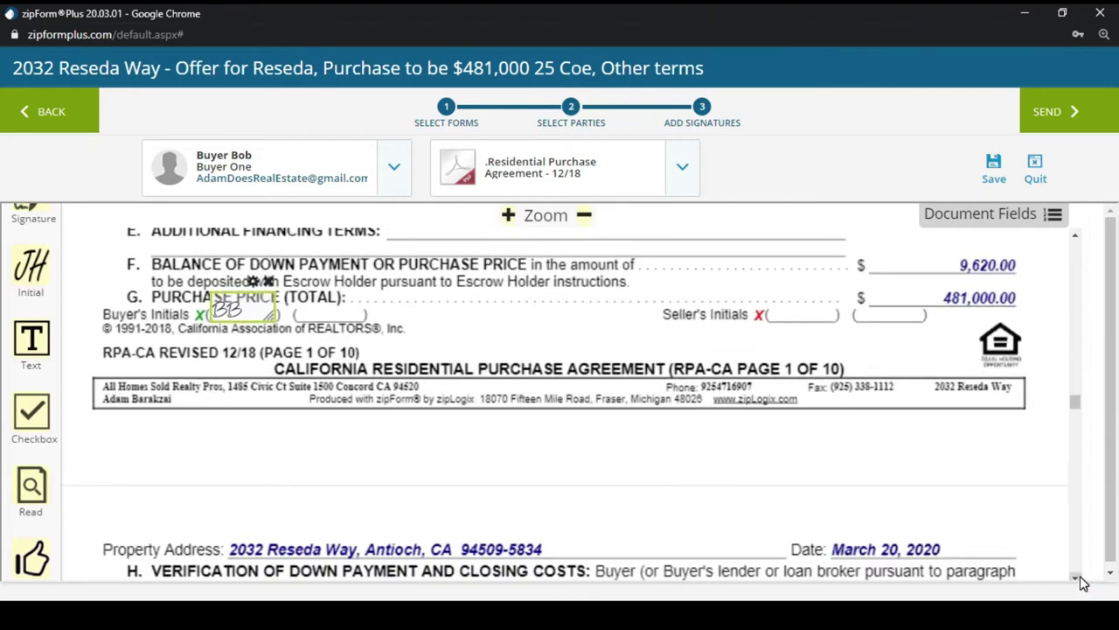
{"action": "left_click_drag", "start_coordinate": [1079, 578], "coordinate": [1082, 583]}
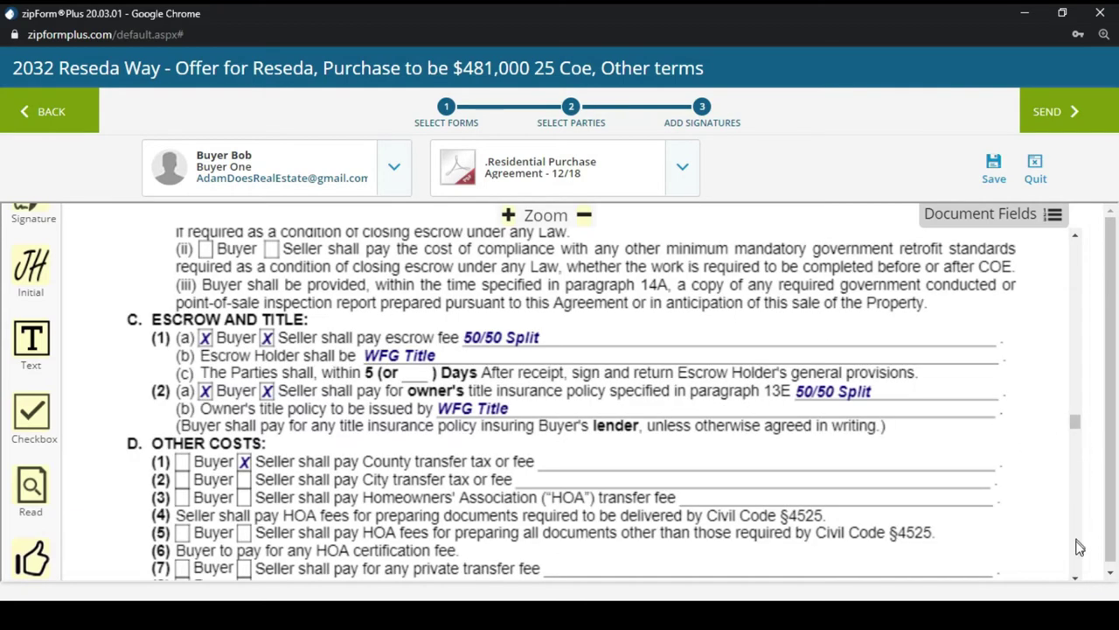
{"action": "left_click_drag", "start_coordinate": [1077, 582], "coordinate": [1077, 584]}
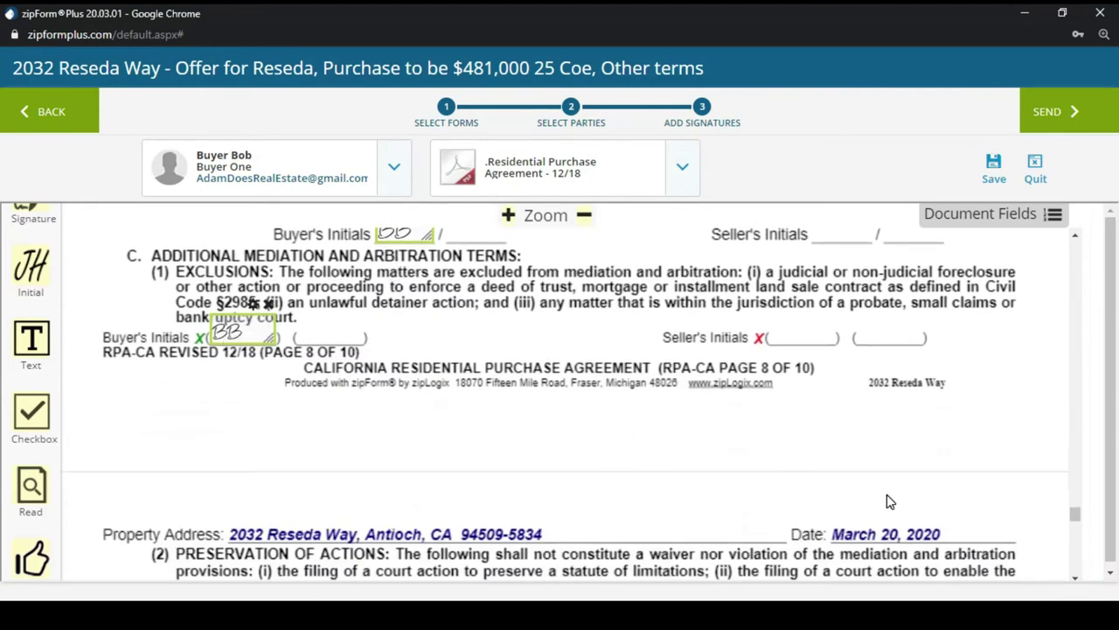
{"action": "left_click_drag", "start_coordinate": [1078, 584], "coordinate": [1078, 584]}
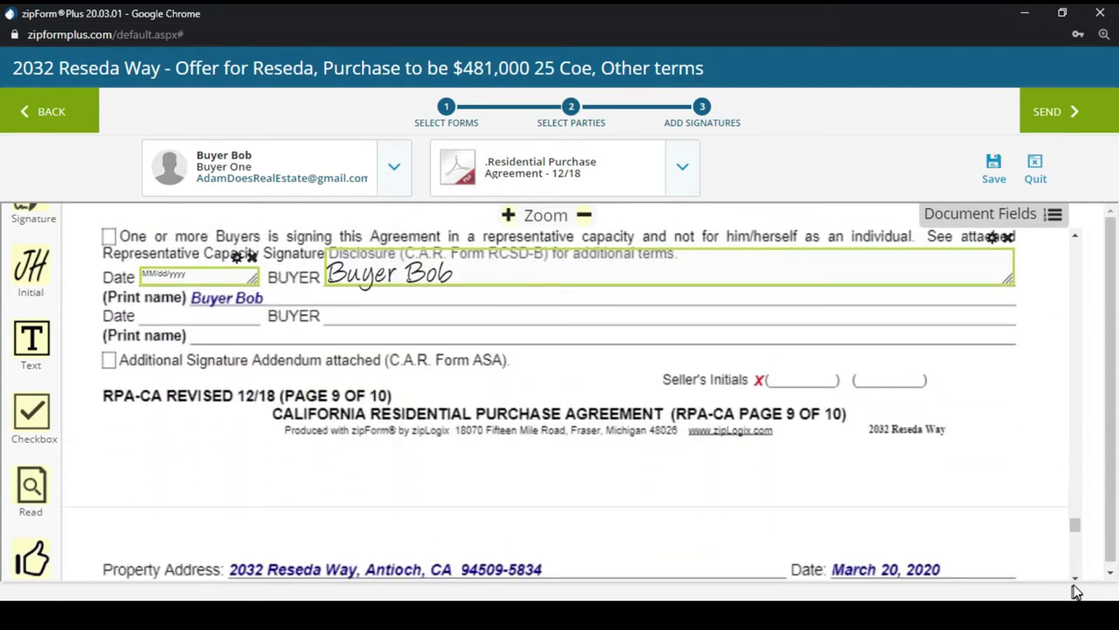
{"action": "left_click_drag", "start_coordinate": [1077, 584], "coordinate": [1077, 585]}
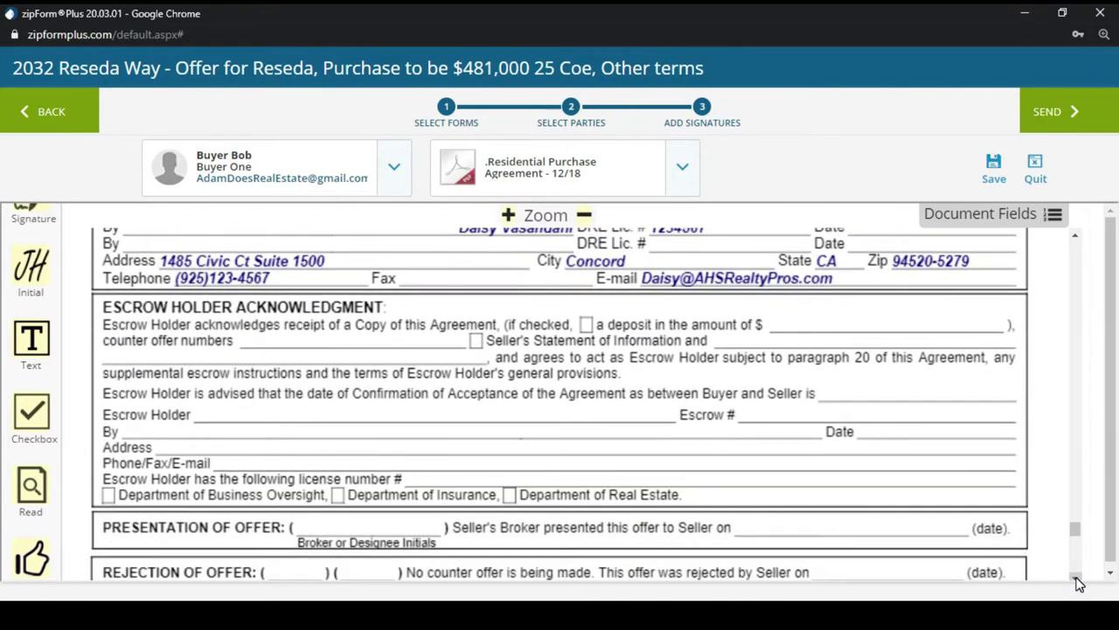
{"action": "left_click_drag", "start_coordinate": [1076, 240], "coordinate": [1076, 242]}
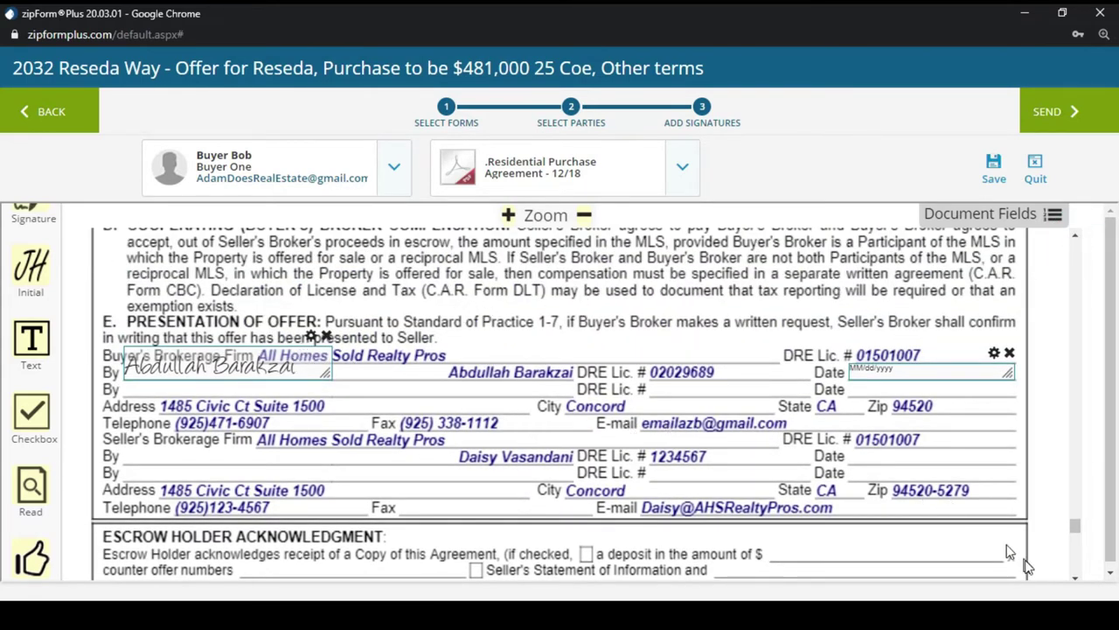
{"action": "left_click_drag", "start_coordinate": [1076, 578], "coordinate": [1077, 578]}
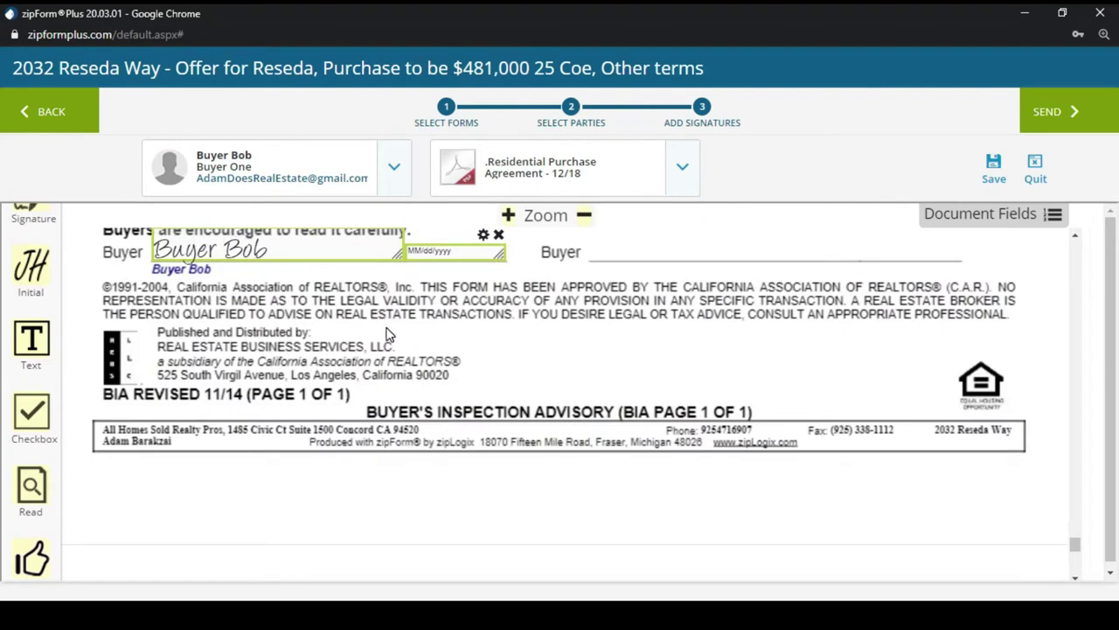
{"action": "left_click_drag", "start_coordinate": [1076, 580], "coordinate": [1078, 583]}
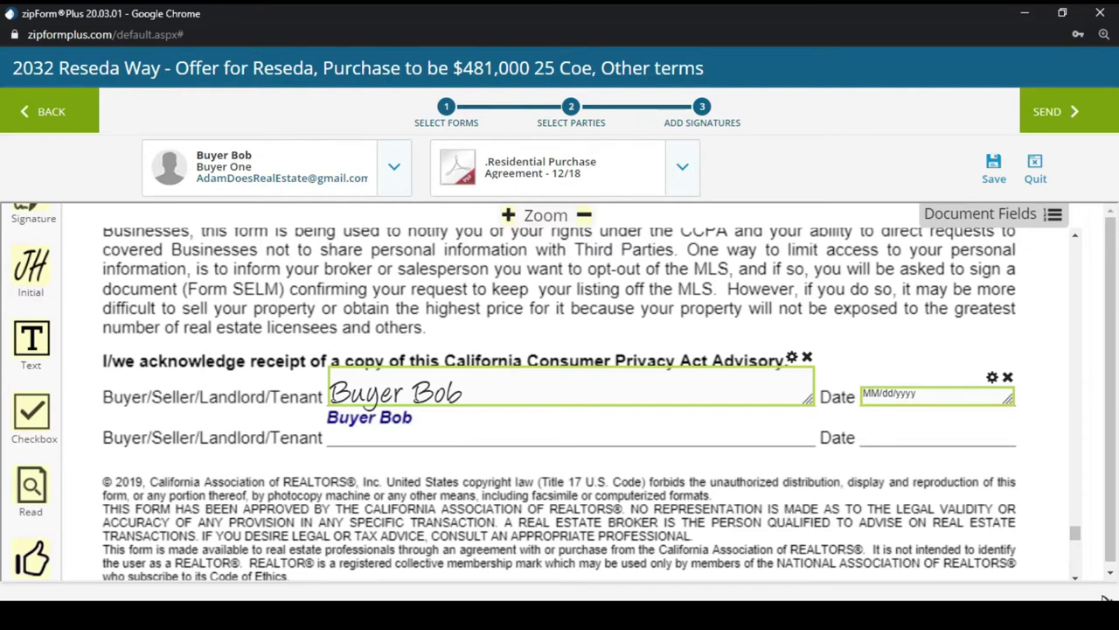
Step: Look through the Market Conditions Advisory - 11/11, checking the property address and date line at the start of page 2
{"action": "left_click_drag", "start_coordinate": [1077, 584], "coordinate": [1077, 585]}
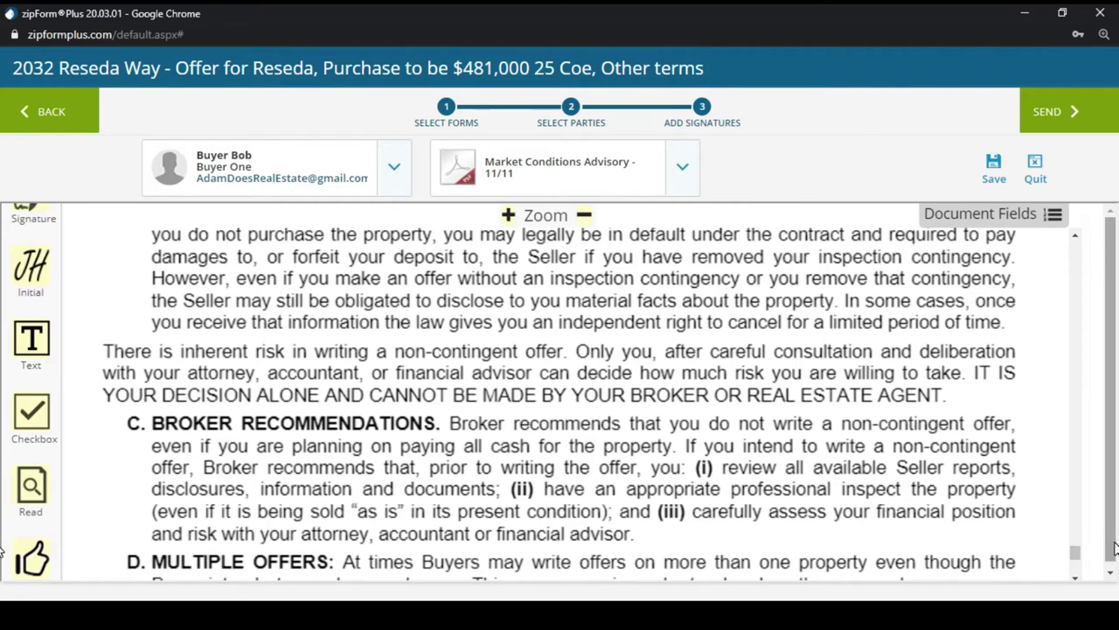
{"action": "left_click_drag", "start_coordinate": [1076, 579], "coordinate": [1079, 584]}
{"action": "left_click", "coordinate": [1077, 581]}
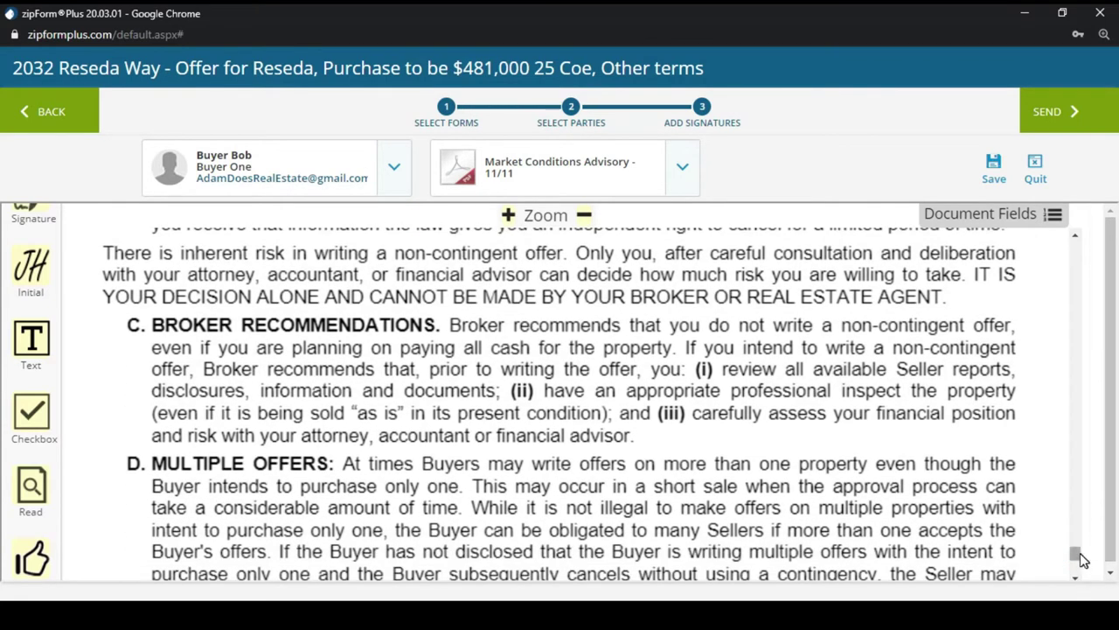
{"action": "left_click", "coordinate": [1074, 237]}
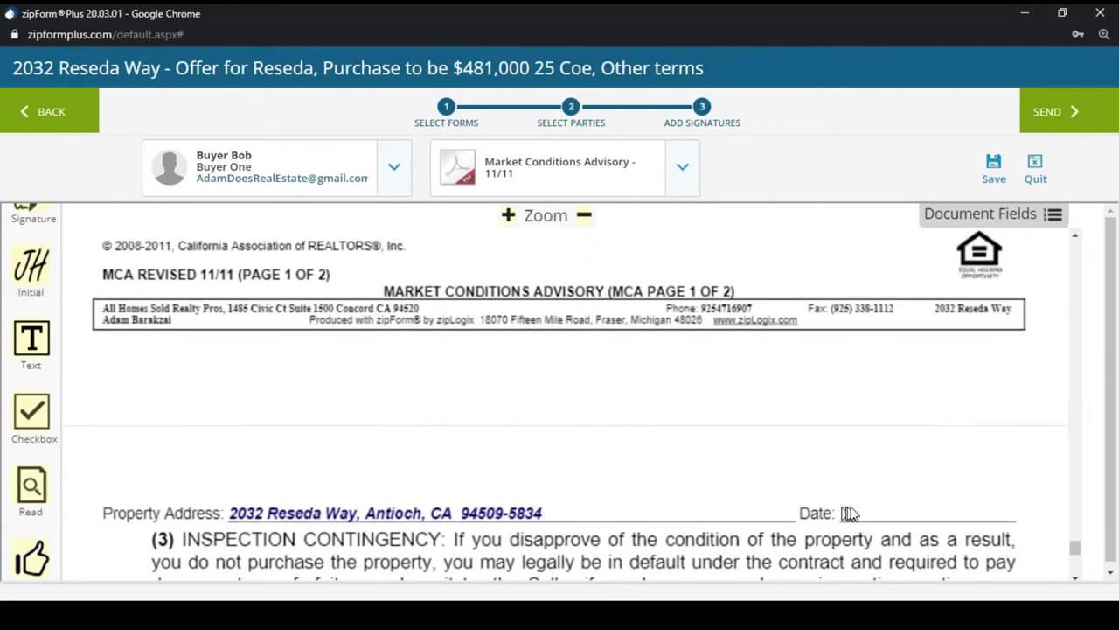
Step: Place a text field on the Date line of page 2 of the Market Conditions Advisory and set its value to 03/23/2020
{"action": "left_click_drag", "start_coordinate": [31, 341], "coordinate": [855, 519]}
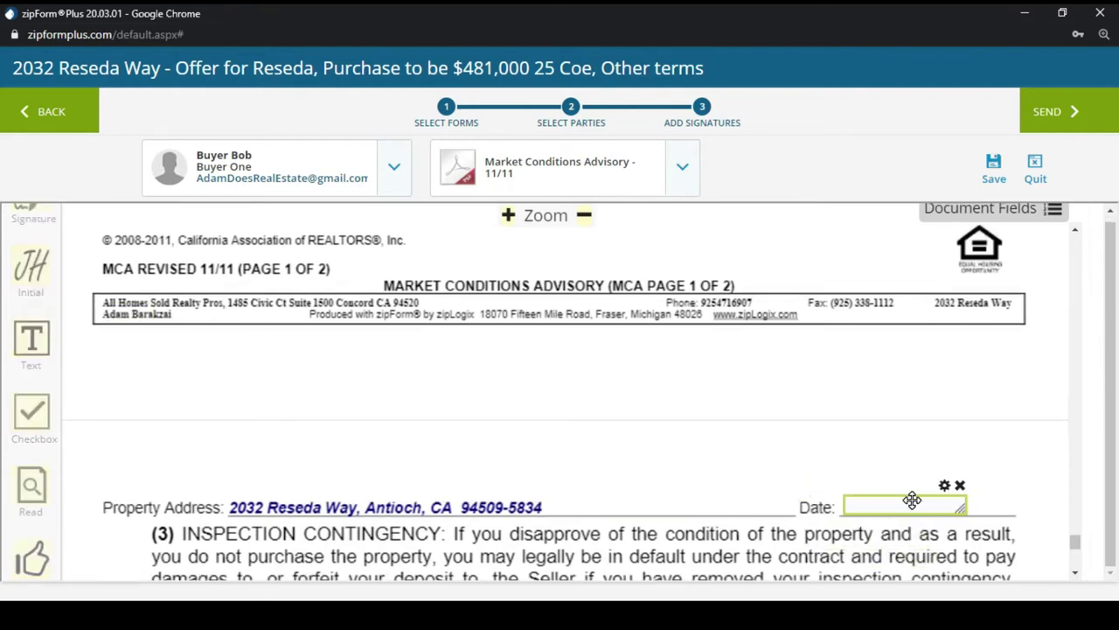
{"action": "left_click", "coordinate": [945, 485]}
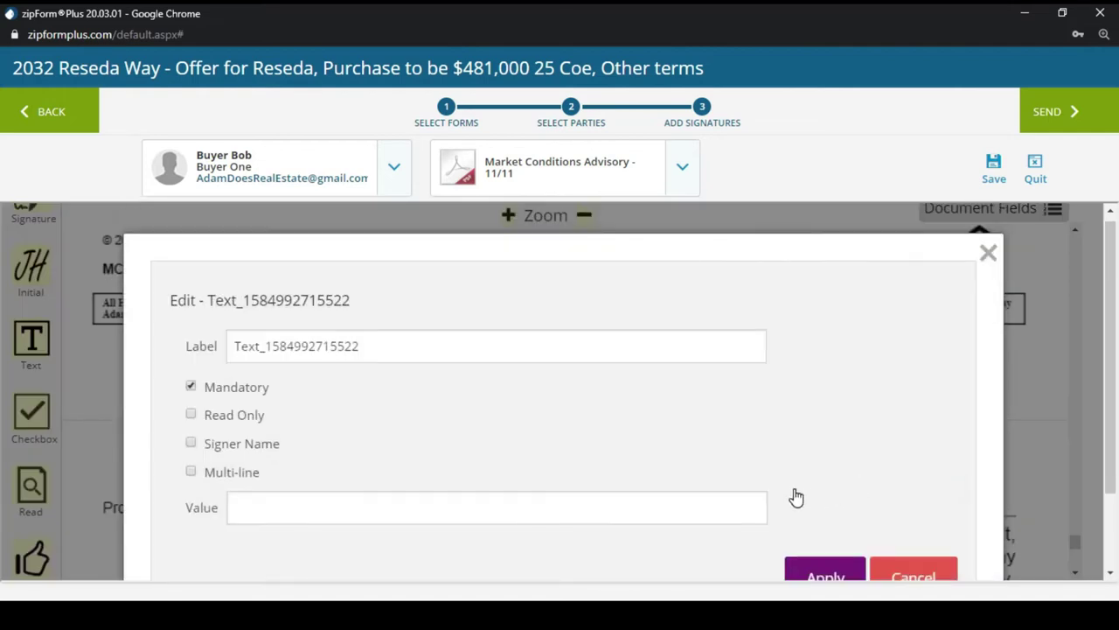
{"action": "left_click", "coordinate": [464, 515]}
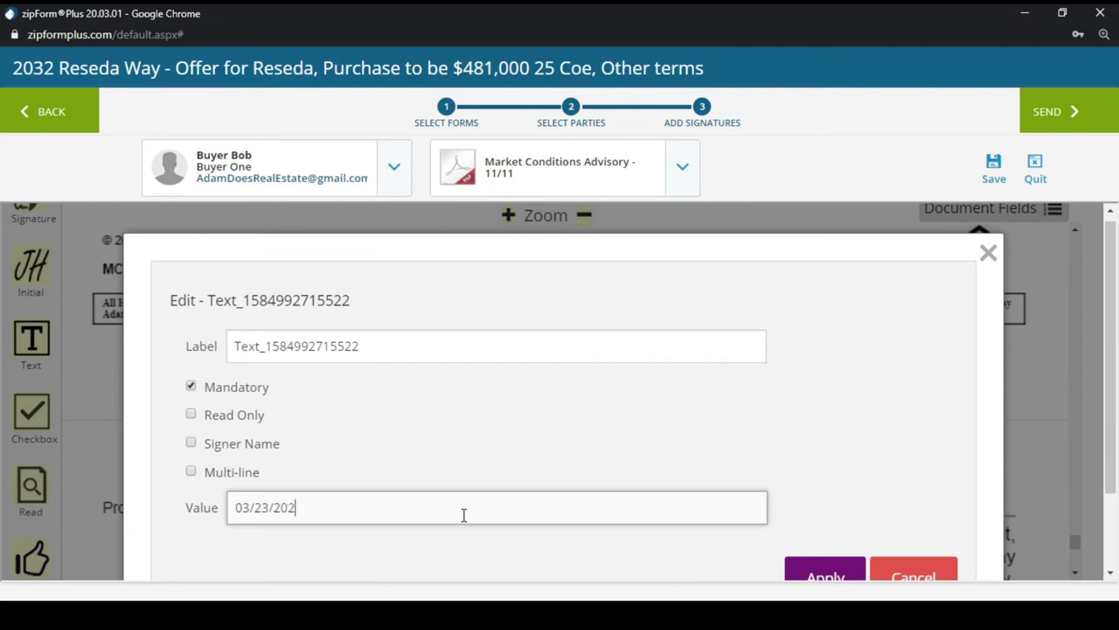
{"action": "left_click", "coordinate": [829, 570]}
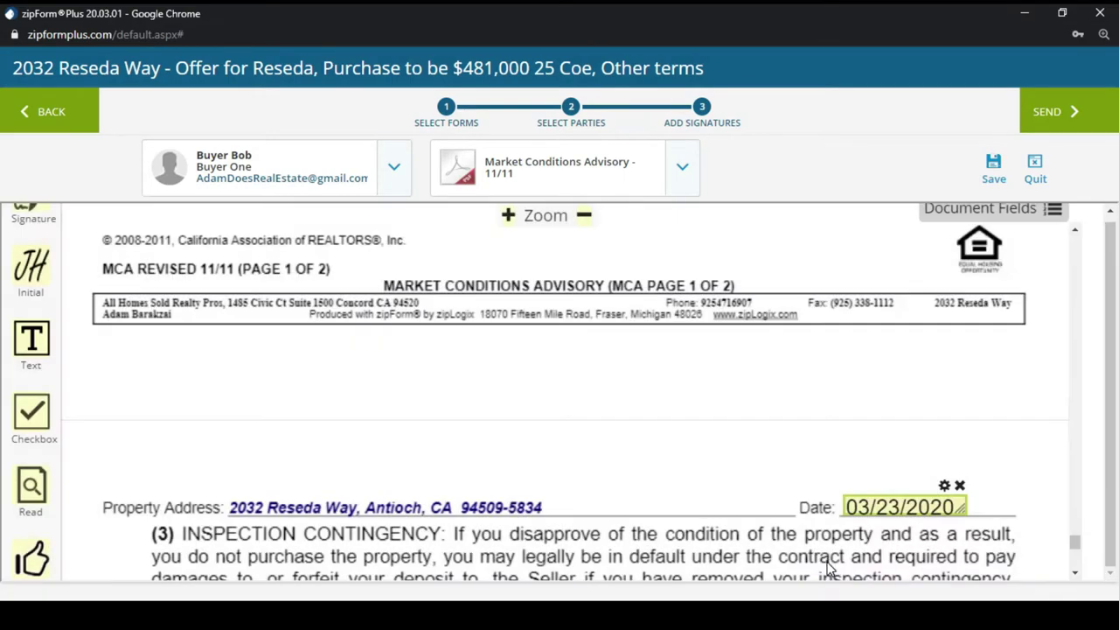
Step: Check the buyer signature and date fields on the advisory's page 2, and send the signing invitation with its default title and e-mail message
{"action": "left_click", "coordinate": [1076, 573]}
{"action": "scroll", "coordinate": [1076, 574], "scroll_direction": "down", "scroll_amount": 10}
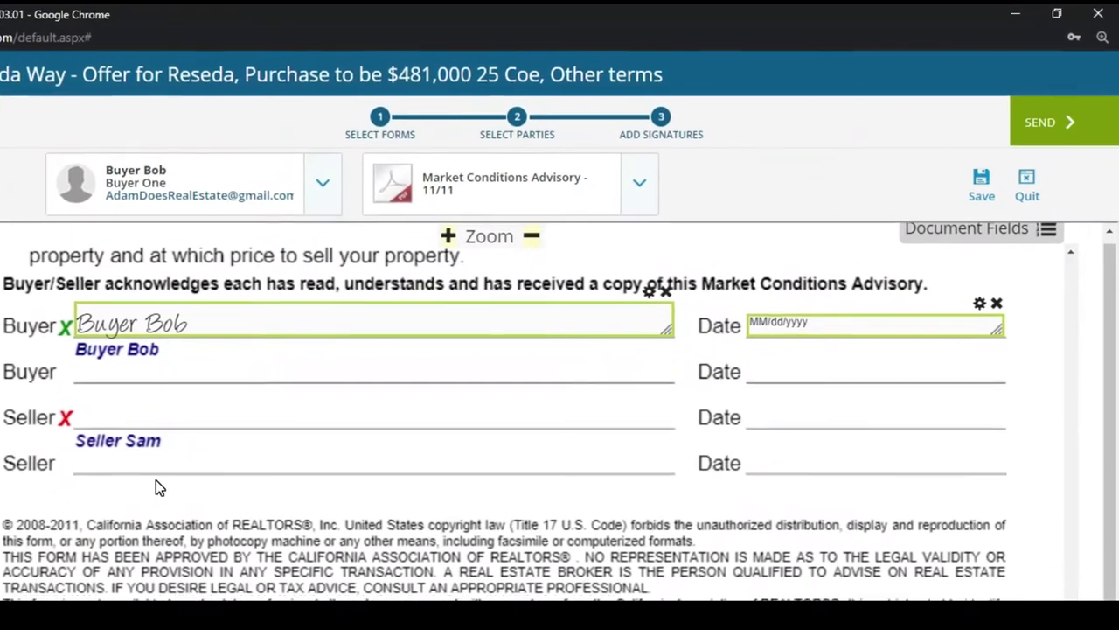
{"action": "scroll", "coordinate": [525, 419], "scroll_direction": "down", "scroll_amount": 5}
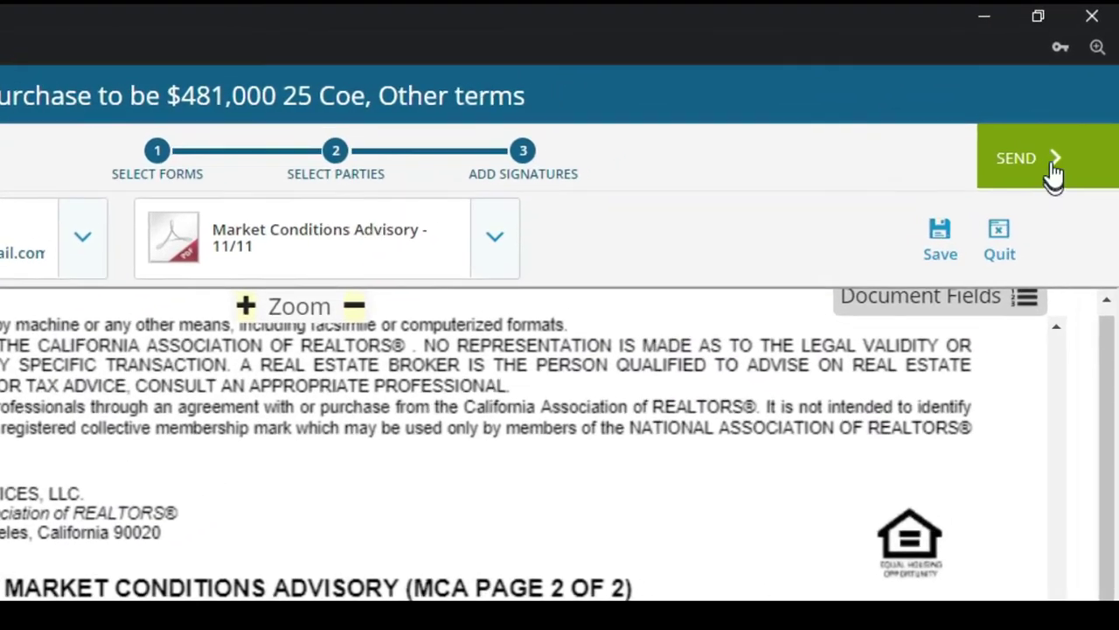
{"action": "left_click", "coordinate": [1060, 151]}
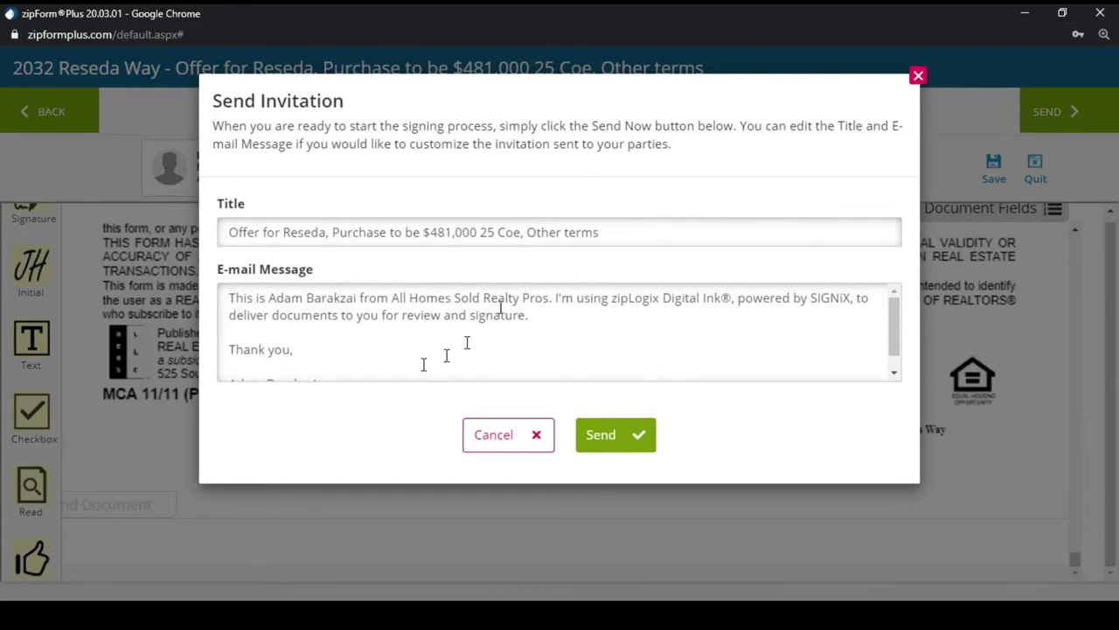
{"action": "left_click", "coordinate": [600, 435]}
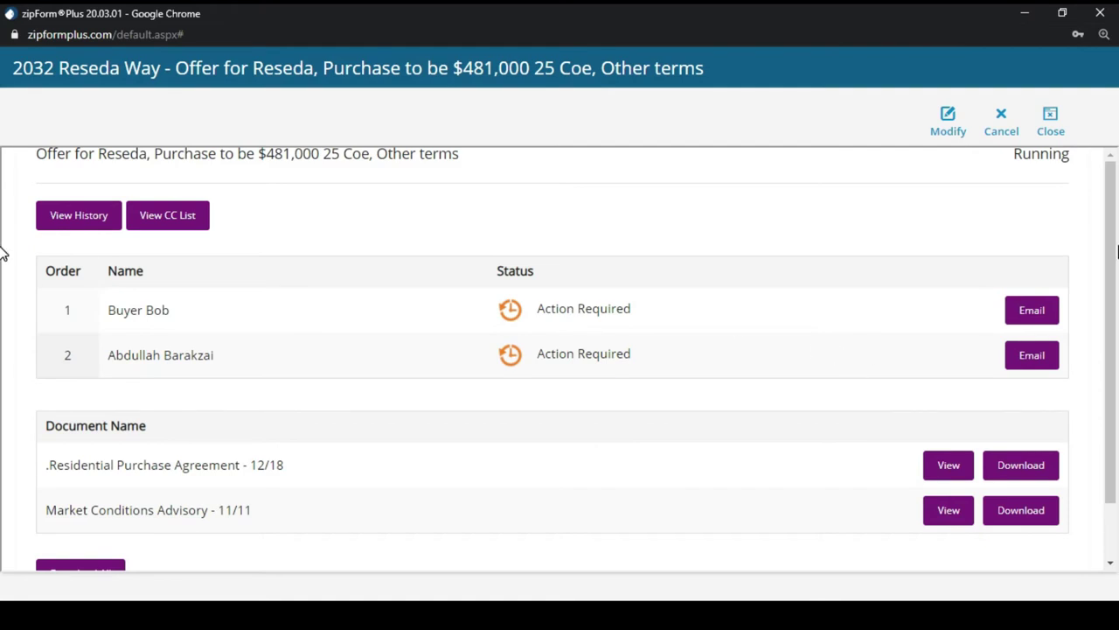
Step: Review the sent packet's signer statuses and its transaction history, and close the history report
{"action": "left_click_drag", "start_coordinate": [1117, 252], "coordinate": [1107, 190]}
{"action": "left_click_drag", "start_coordinate": [1111, 353], "coordinate": [1117, 274]}
{"action": "left_click", "coordinate": [105, 219]}
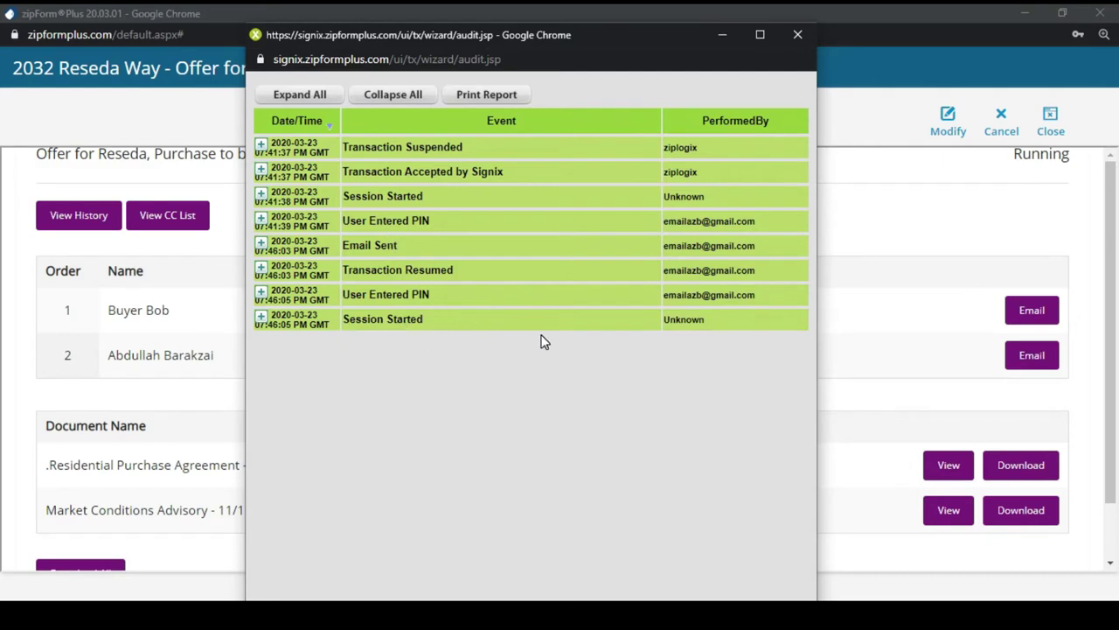
{"action": "left_click", "coordinate": [797, 34]}
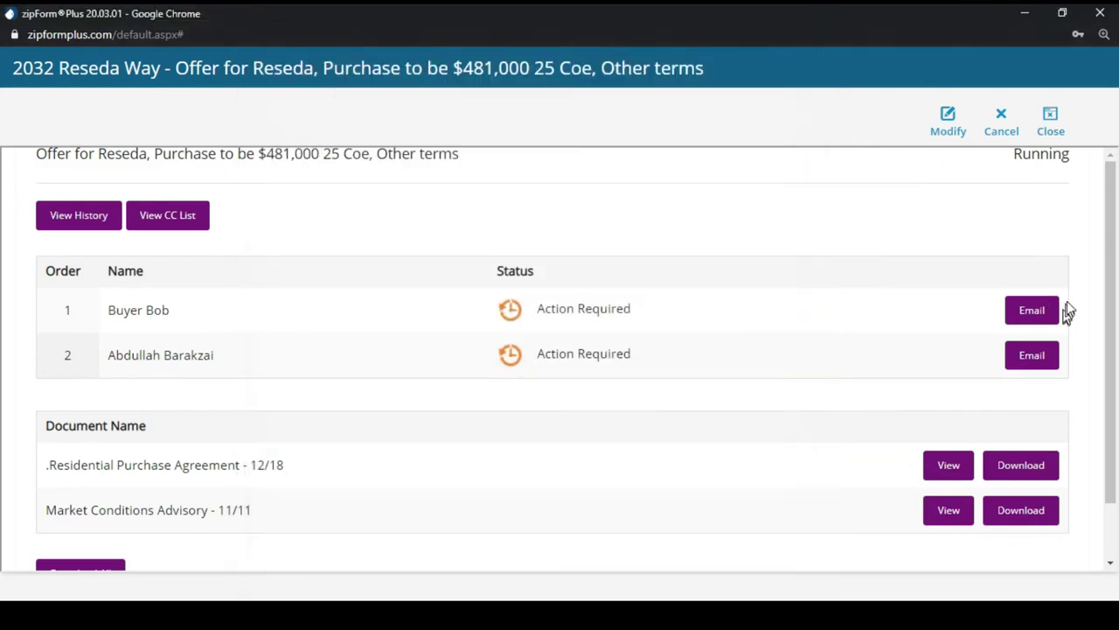
Step: Draft an email to Buyer One with the subject "3.23.2020 test" and a pickup link, and close it unsent
{"action": "left_click", "coordinate": [1032, 310]}
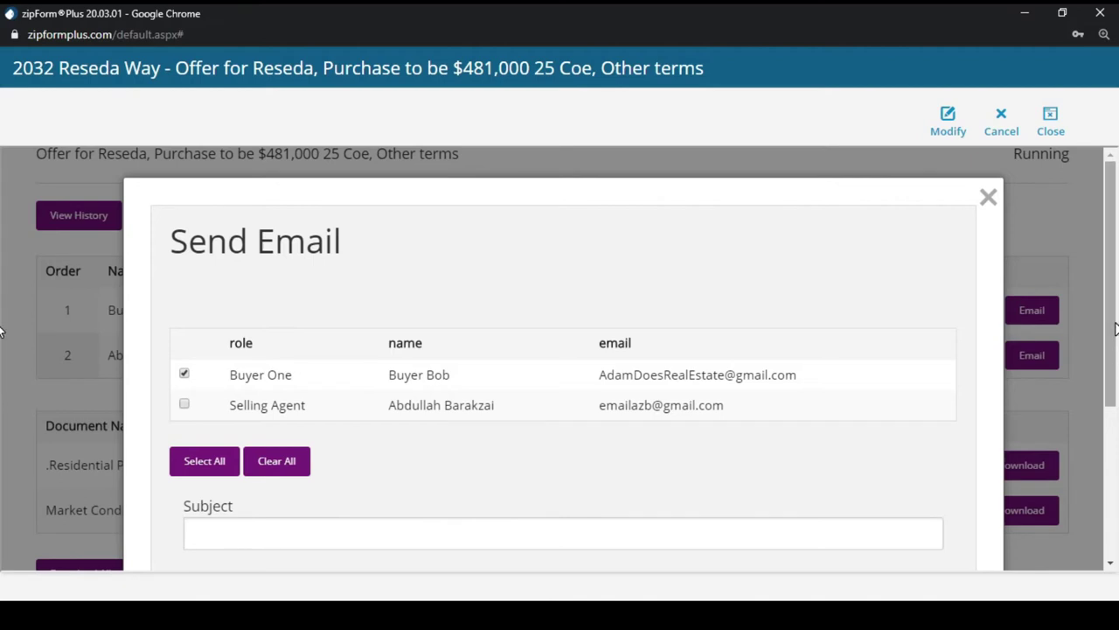
{"action": "scroll", "coordinate": [1116, 367], "scroll_direction": "down", "scroll_amount": 2}
{"action": "left_click_drag", "start_coordinate": [1116, 386], "coordinate": [1116, 446]}
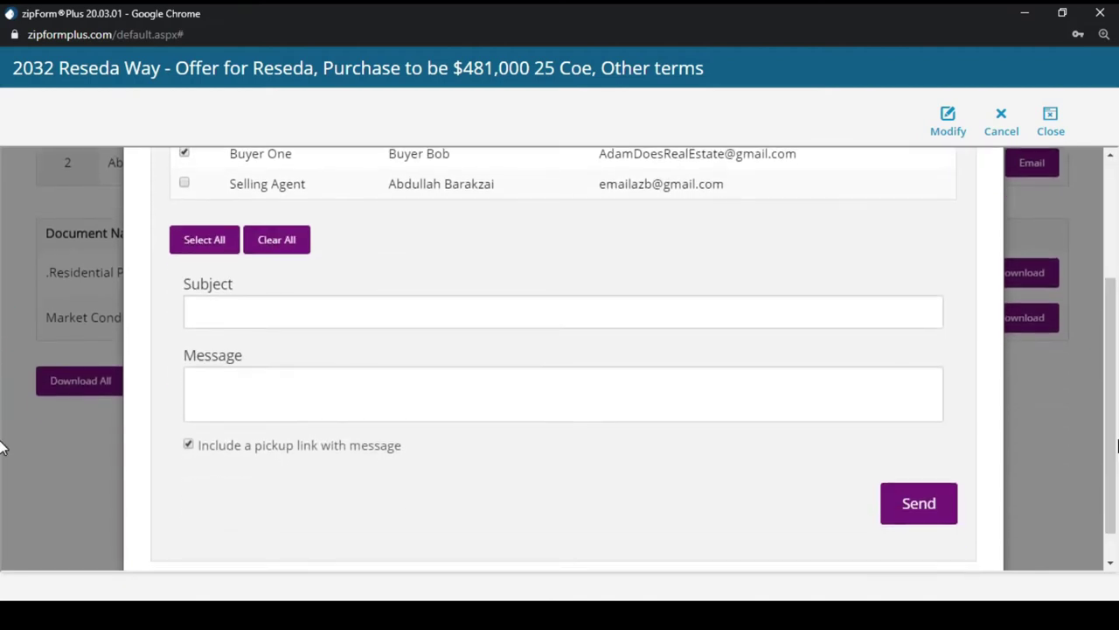
{"action": "left_click", "coordinate": [820, 317]}
{"action": "type", "text": "3.23.2020 test"}
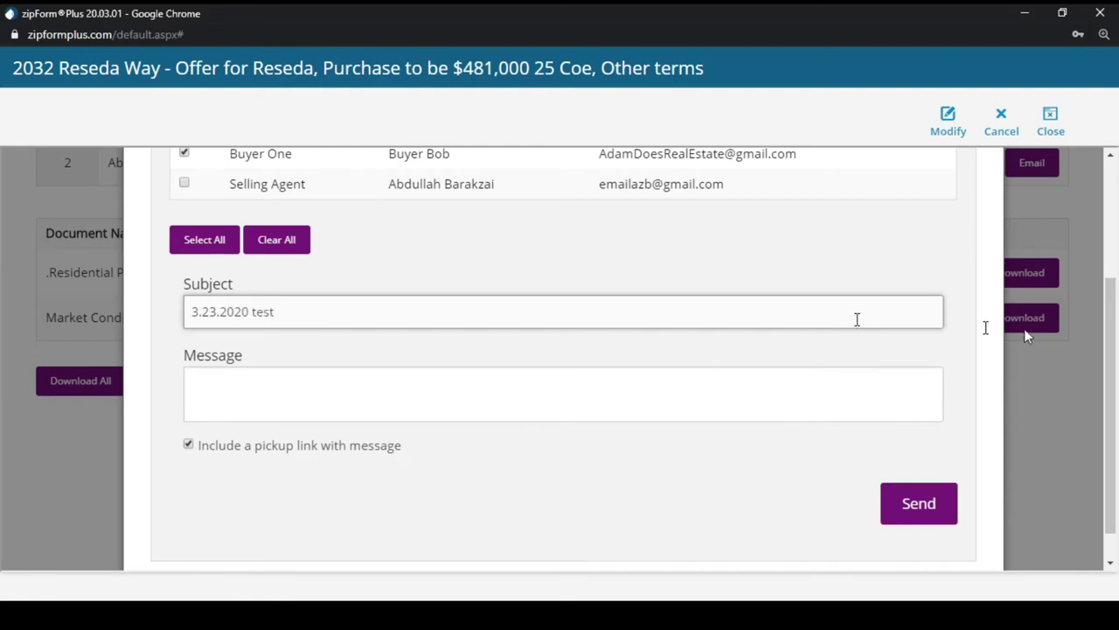
{"action": "left_click", "coordinate": [5, 367]}
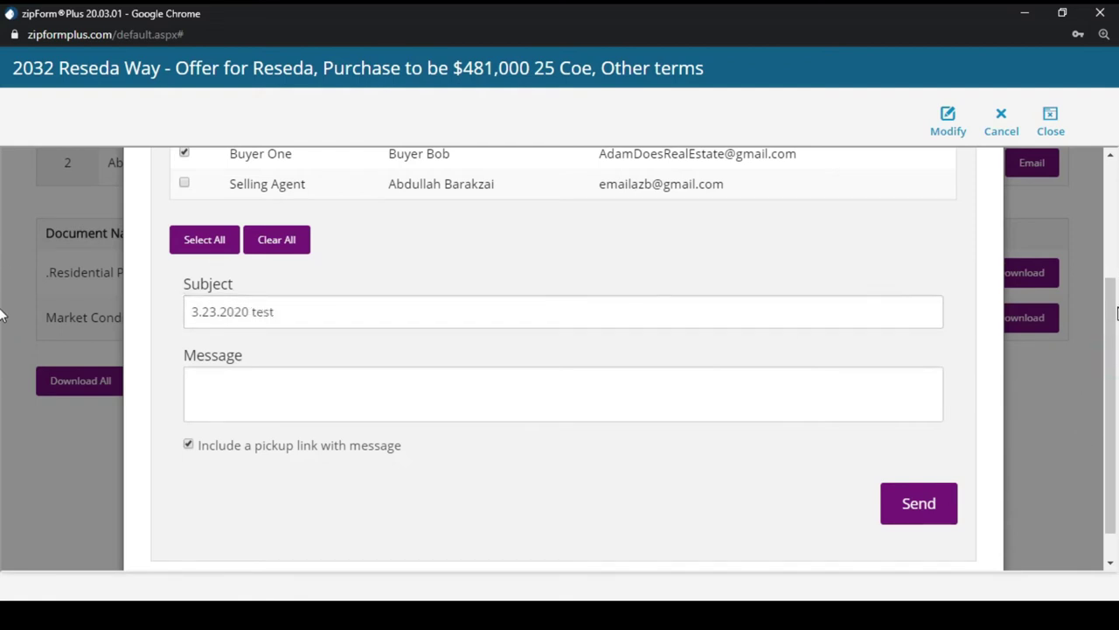
{"action": "scroll", "coordinate": [1115, 341], "scroll_direction": "up", "scroll_amount": 3}
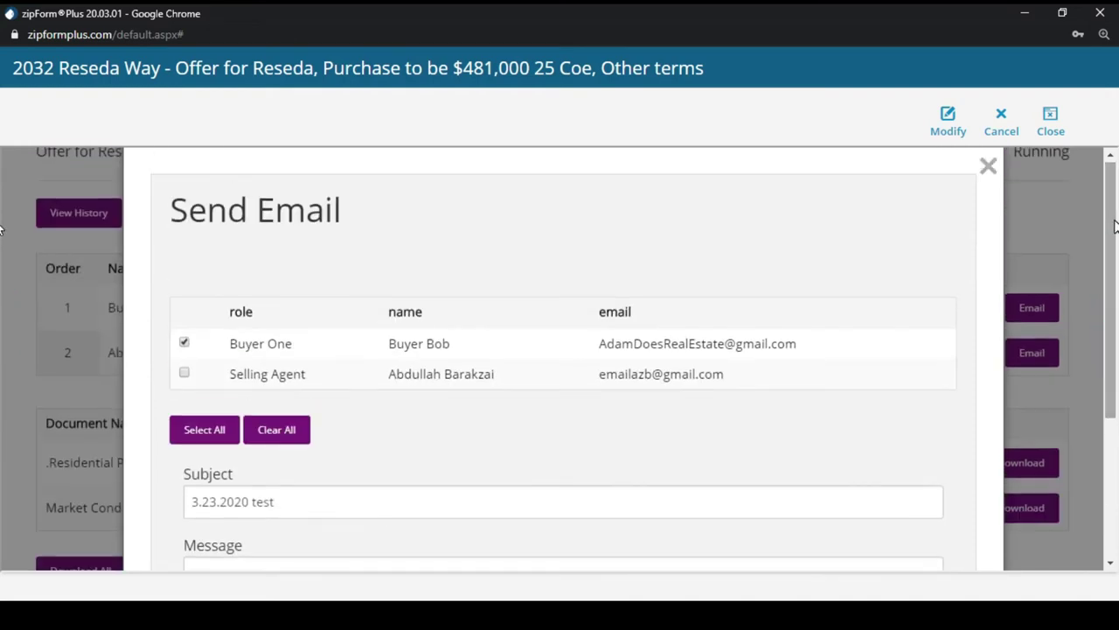
{"action": "left_click", "coordinate": [988, 166]}
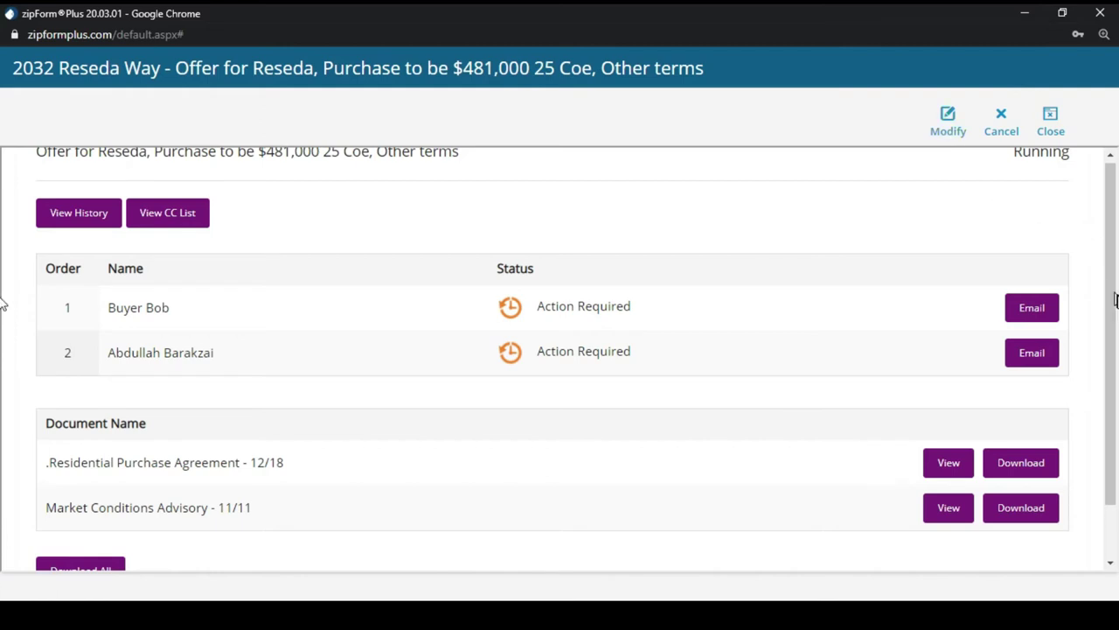
Step: Switch to Gmail and open the signing link in the zipLogix Digital Ink email "Your documents are ready to review" under Updates
{"action": "scroll", "coordinate": [1112, 389], "scroll_direction": "down", "scroll_amount": 2}
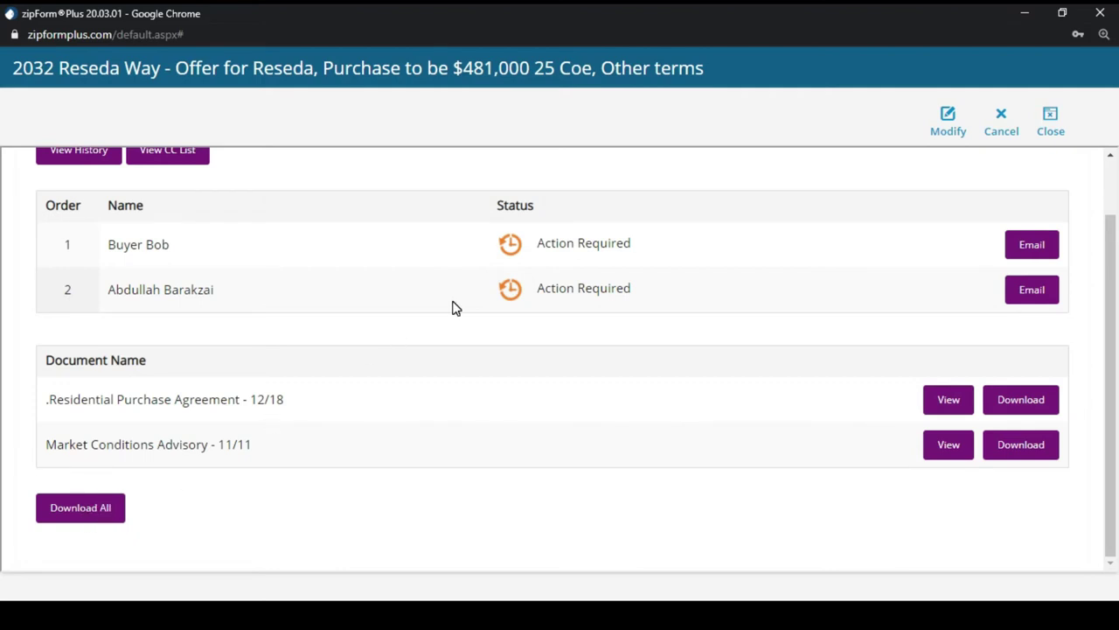
{"action": "left_click", "coordinate": [1025, 11]}
{"action": "left_click", "coordinate": [1024, 11]}
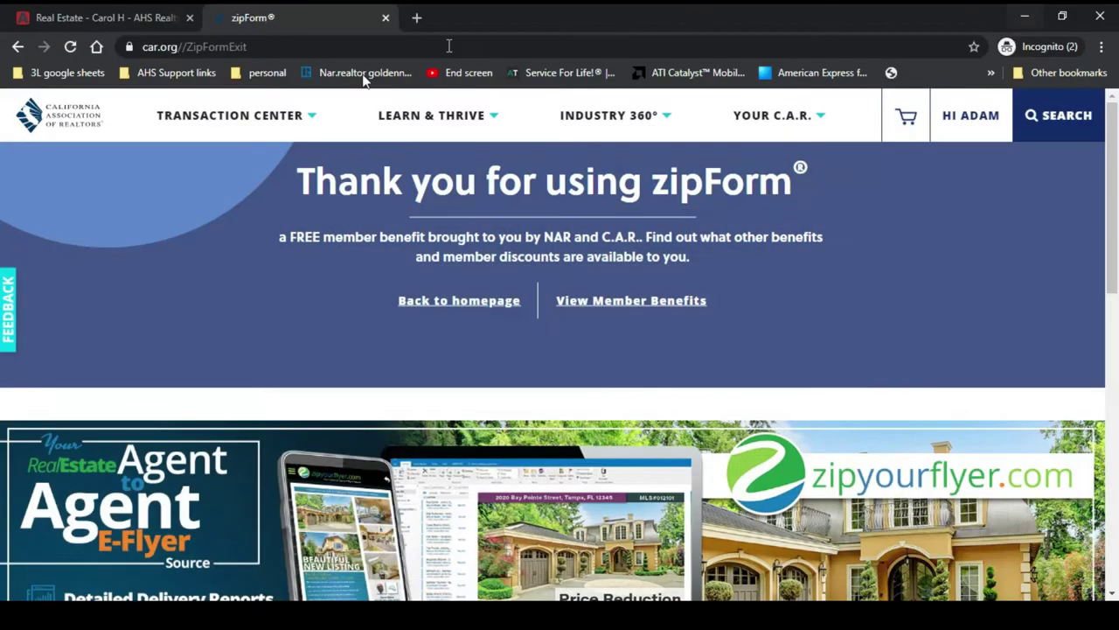
{"action": "left_click", "coordinate": [1022, 16]}
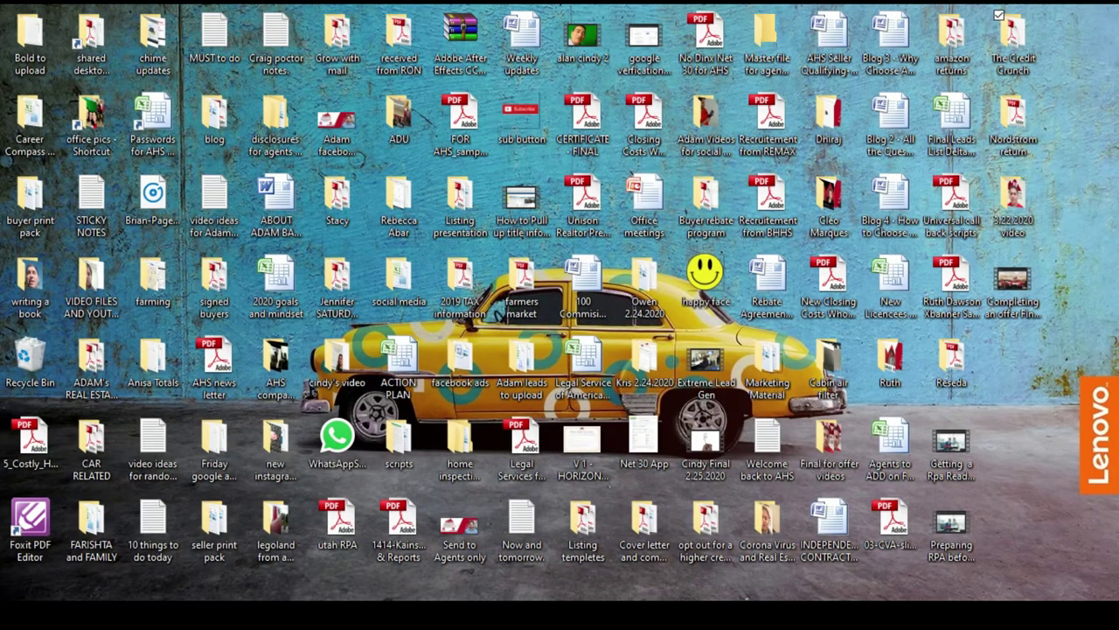
{"action": "mouse_move", "coordinate": [267, 612]}
{"action": "left_click", "coordinate": [217, 569]}
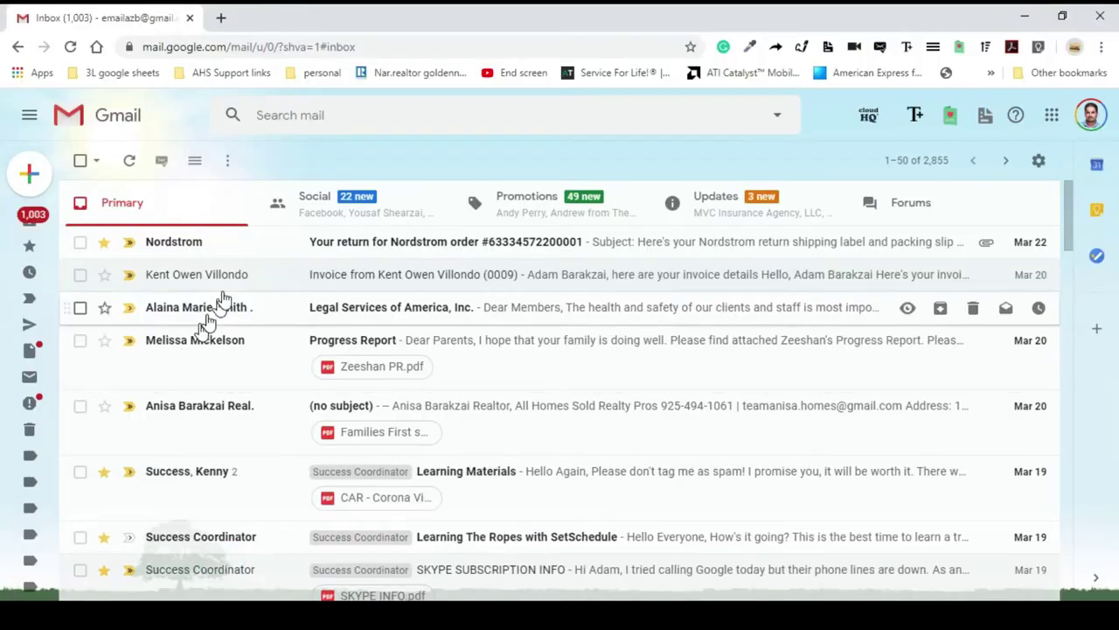
{"action": "mouse_move", "coordinate": [30, 218]}
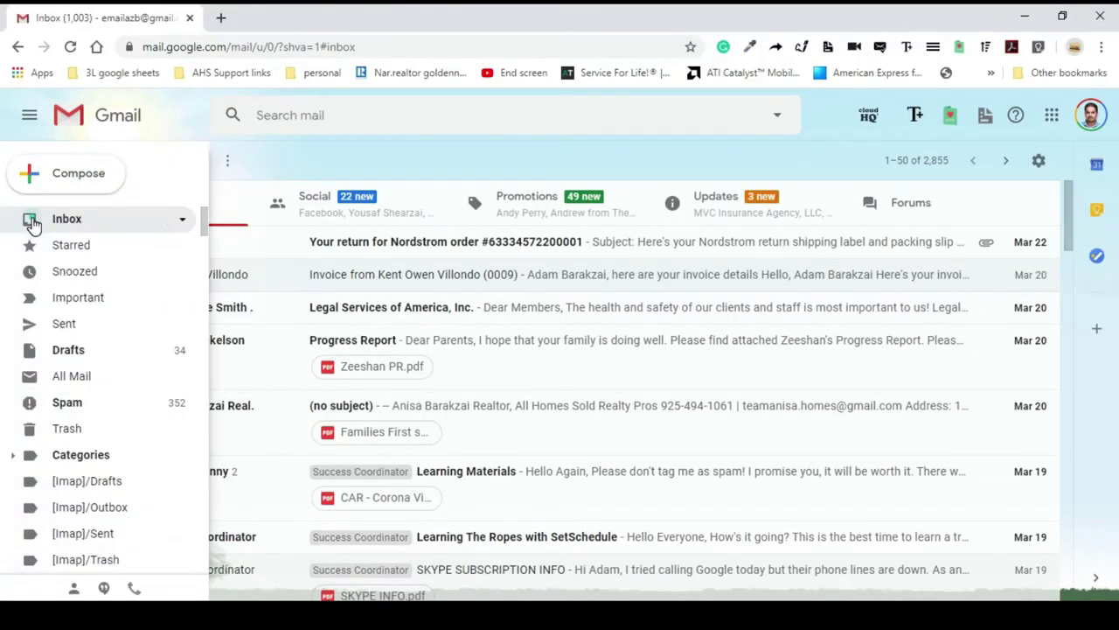
{"action": "left_click", "coordinate": [91, 222]}
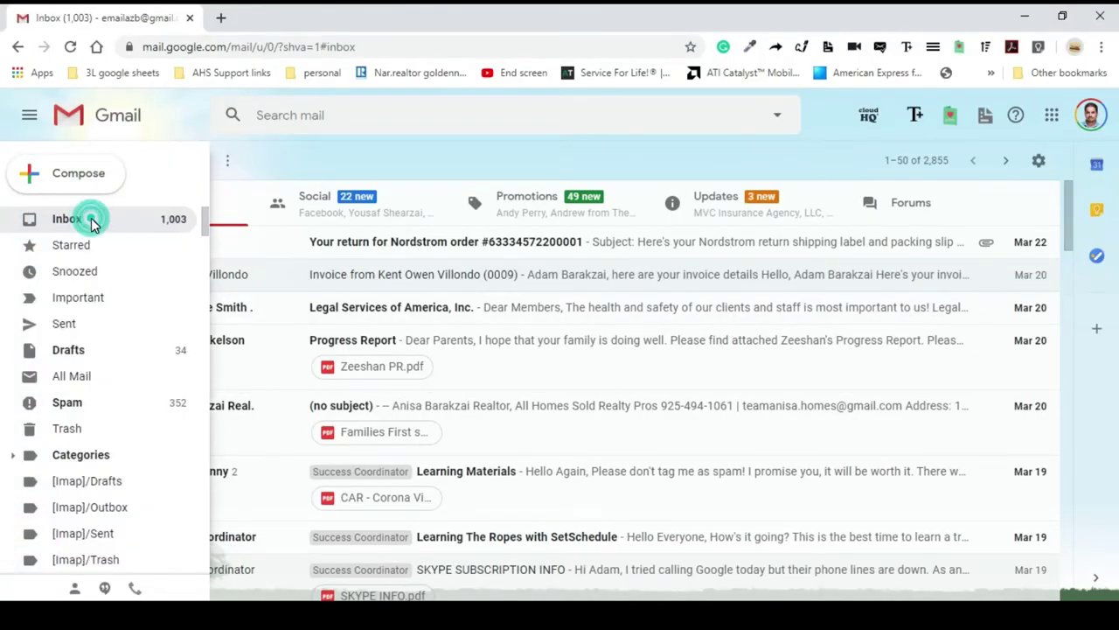
{"action": "left_click", "coordinate": [715, 207]}
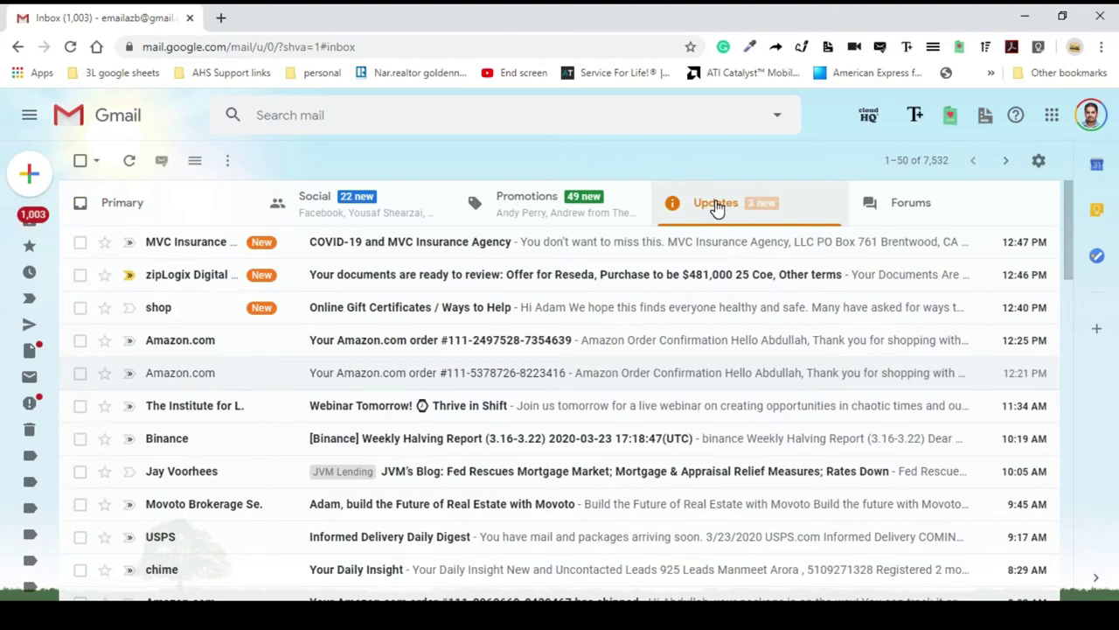
{"action": "left_click", "coordinate": [467, 289]}
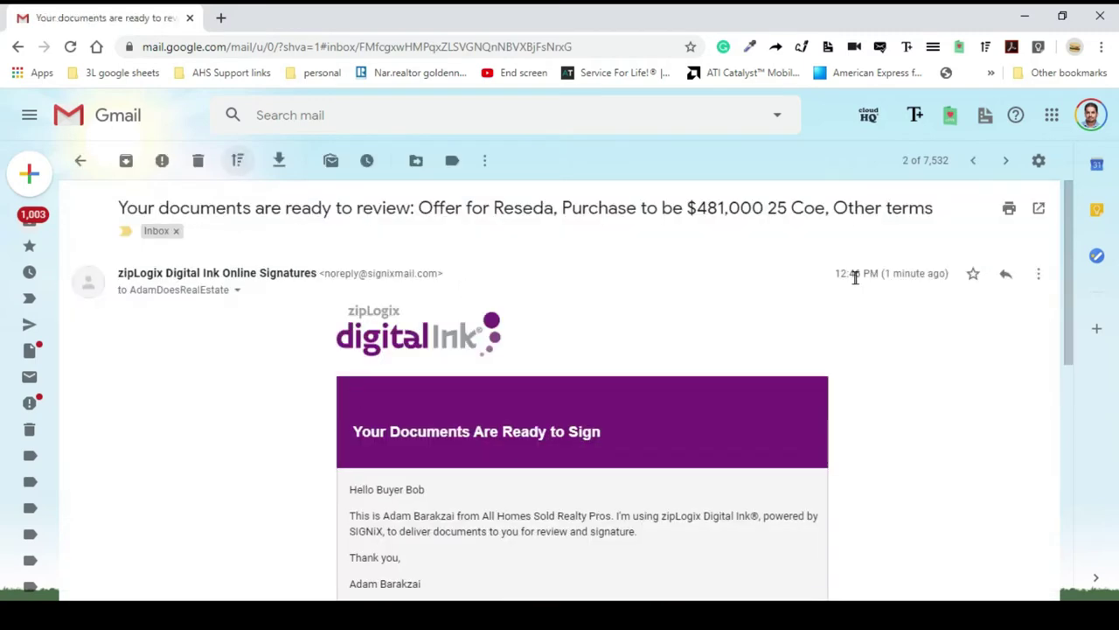
{"action": "left_click_drag", "start_coordinate": [1068, 274], "coordinate": [1059, 388]}
{"action": "left_click", "coordinate": [589, 378]}
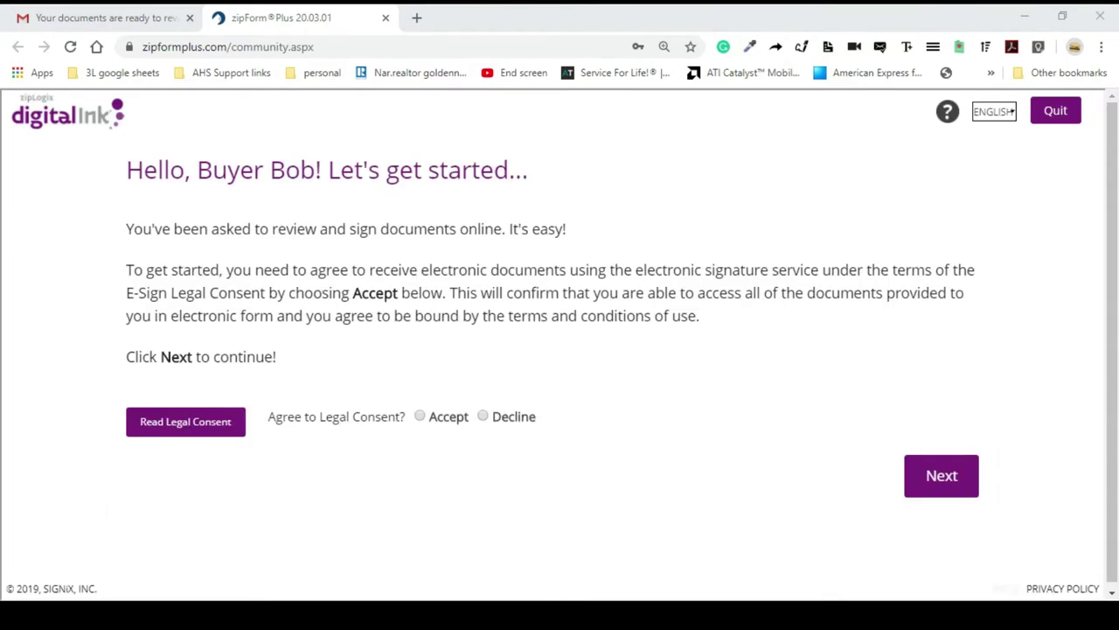
Step: Accept the E-Sign legal consent and start guided signing with the default signature and initials
{"action": "left_click", "coordinate": [436, 420]}
{"action": "left_click", "coordinate": [933, 479]}
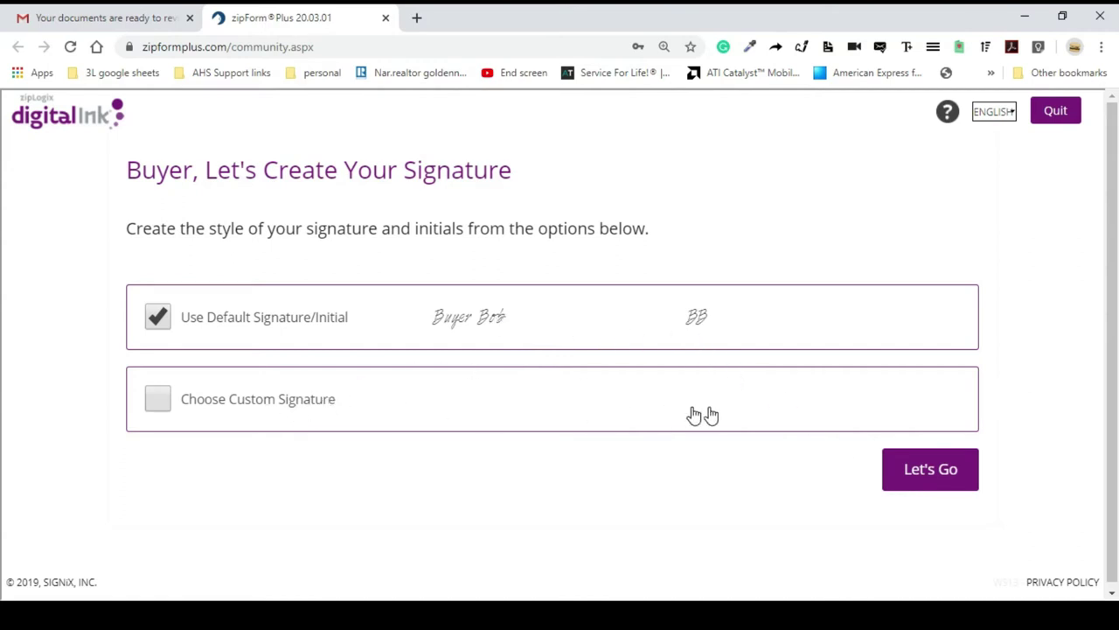
{"action": "left_click", "coordinate": [928, 489]}
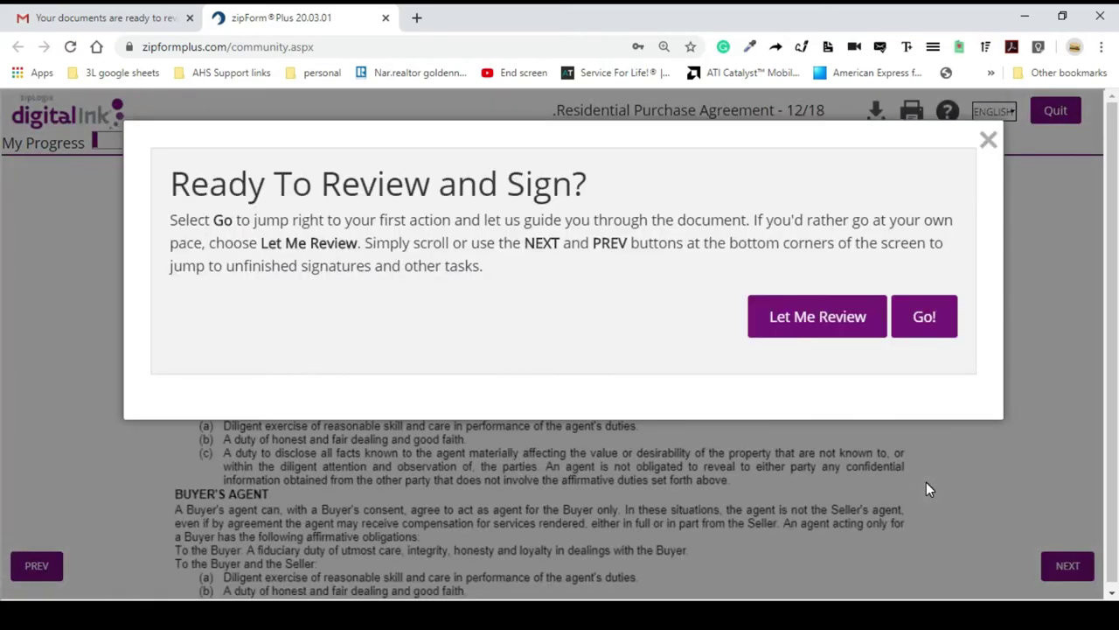
{"action": "left_click", "coordinate": [935, 336]}
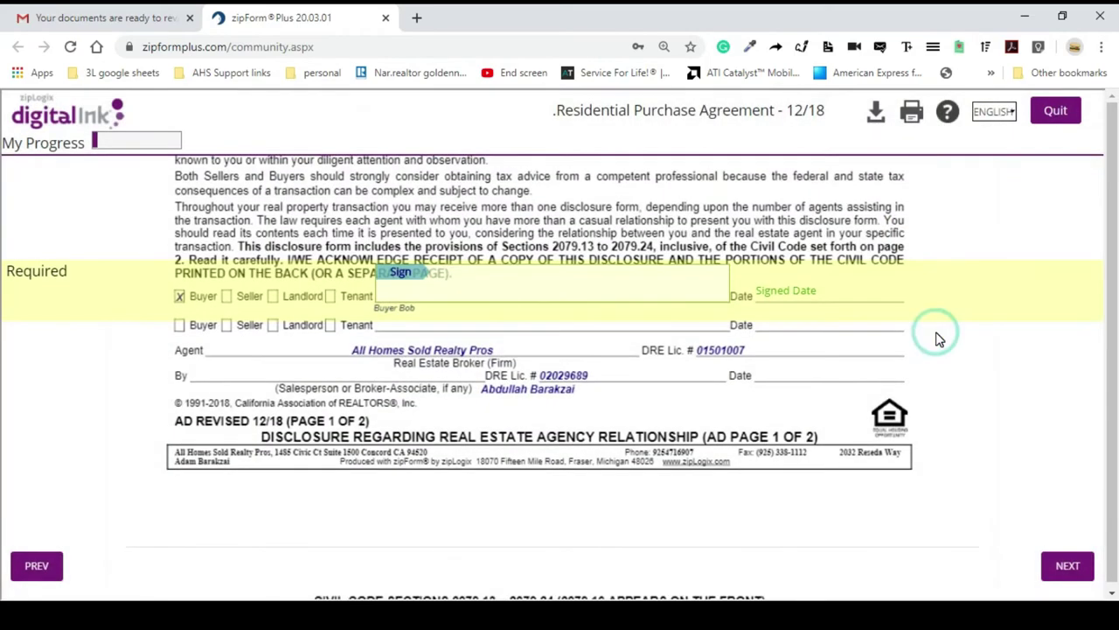
Step: Sign as the buyer on the agency relationship disclosure, the multiple-representation consent and the wire fraud advisory
{"action": "left_click", "coordinate": [418, 278]}
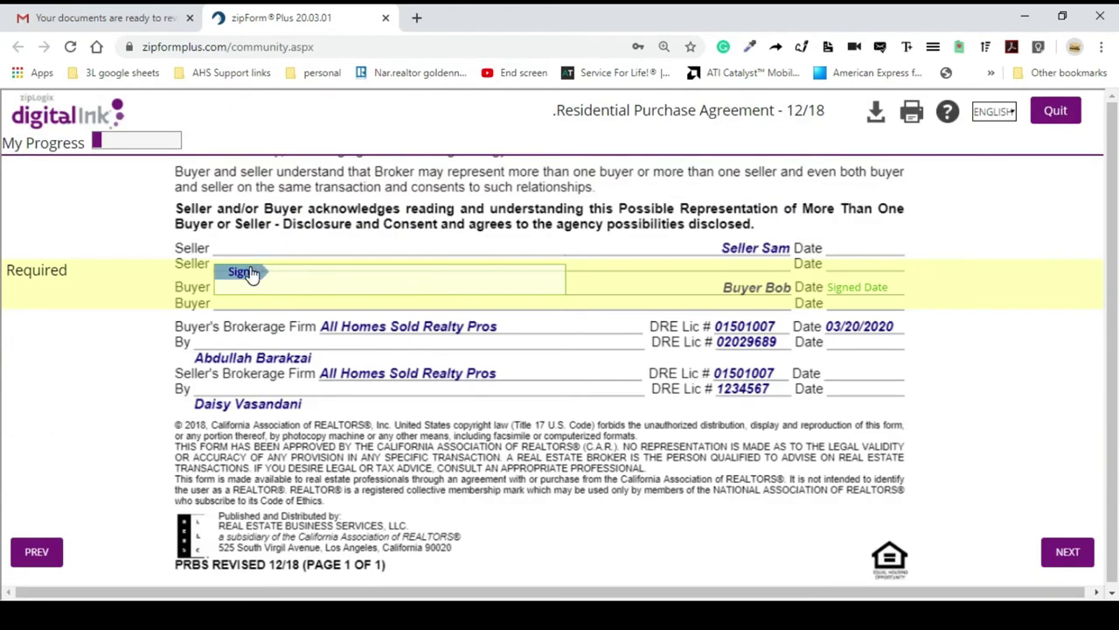
{"action": "left_click", "coordinate": [247, 272]}
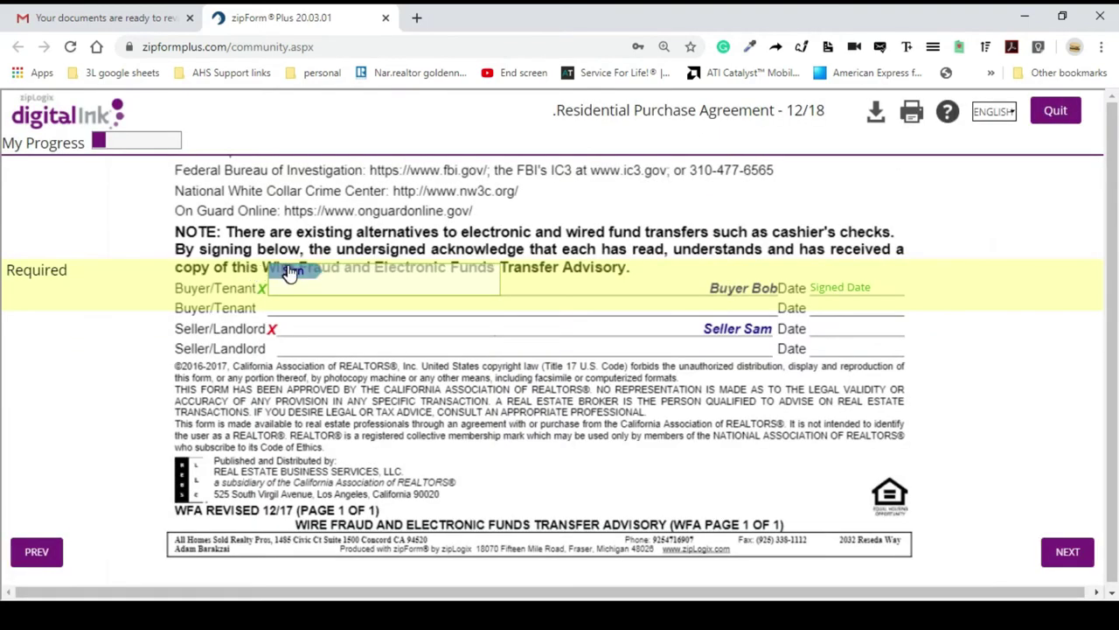
{"action": "left_click", "coordinate": [296, 274]}
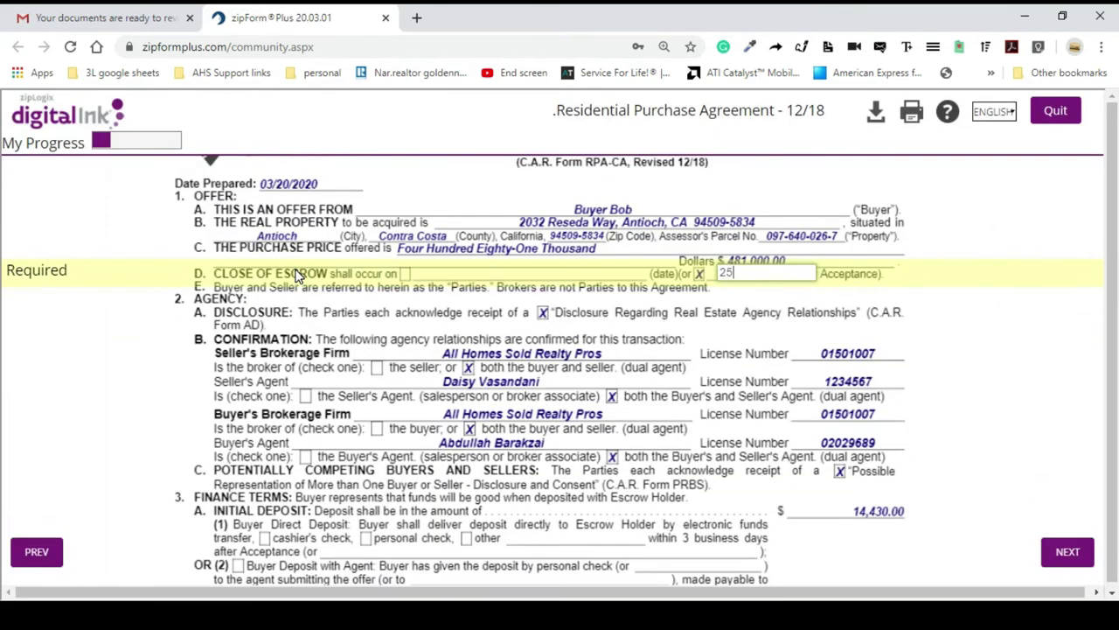
Step: Accept the 25-day Close of Escrow entry in paragraph 1D and initial page 1 of the purchase agreement as the buyer
{"action": "left_click", "coordinate": [750, 271]}
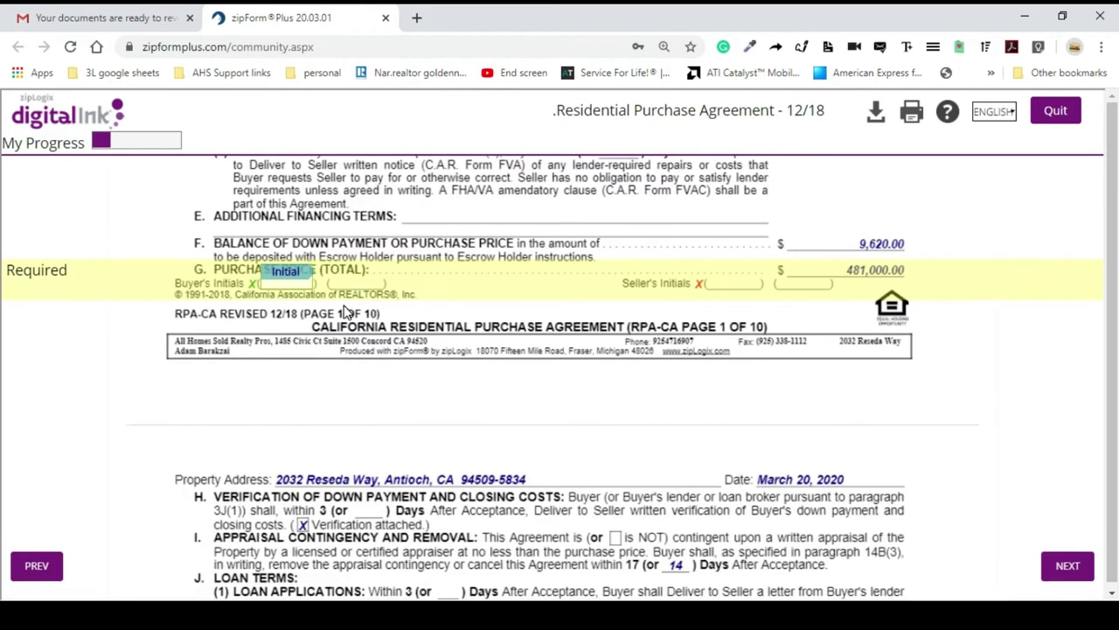
{"action": "left_click", "coordinate": [285, 272]}
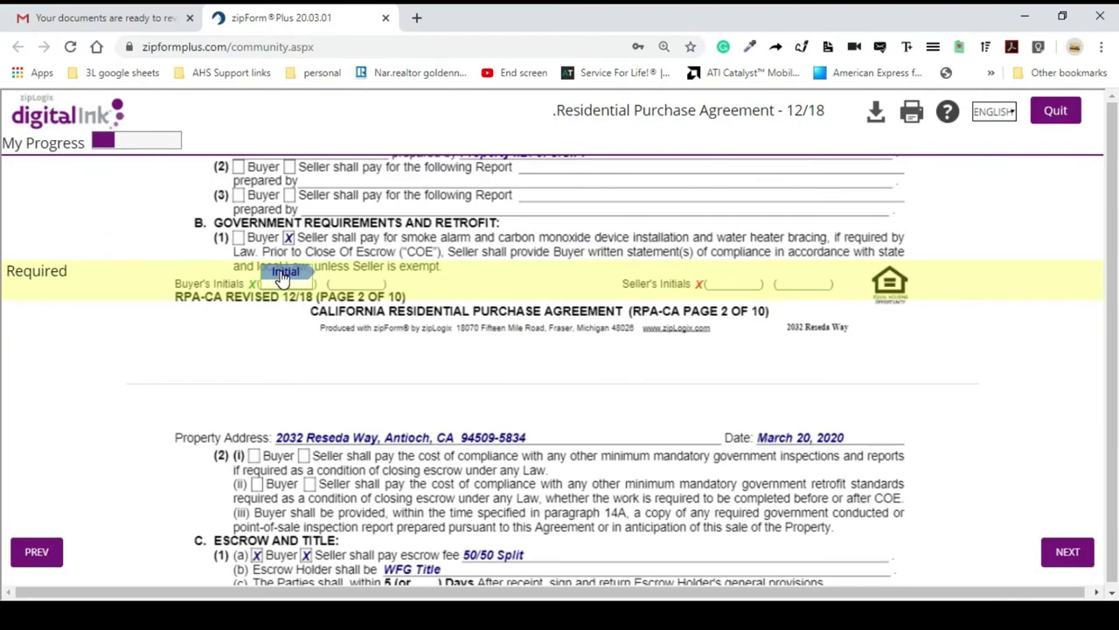
{"action": "left_click", "coordinate": [37, 549]}
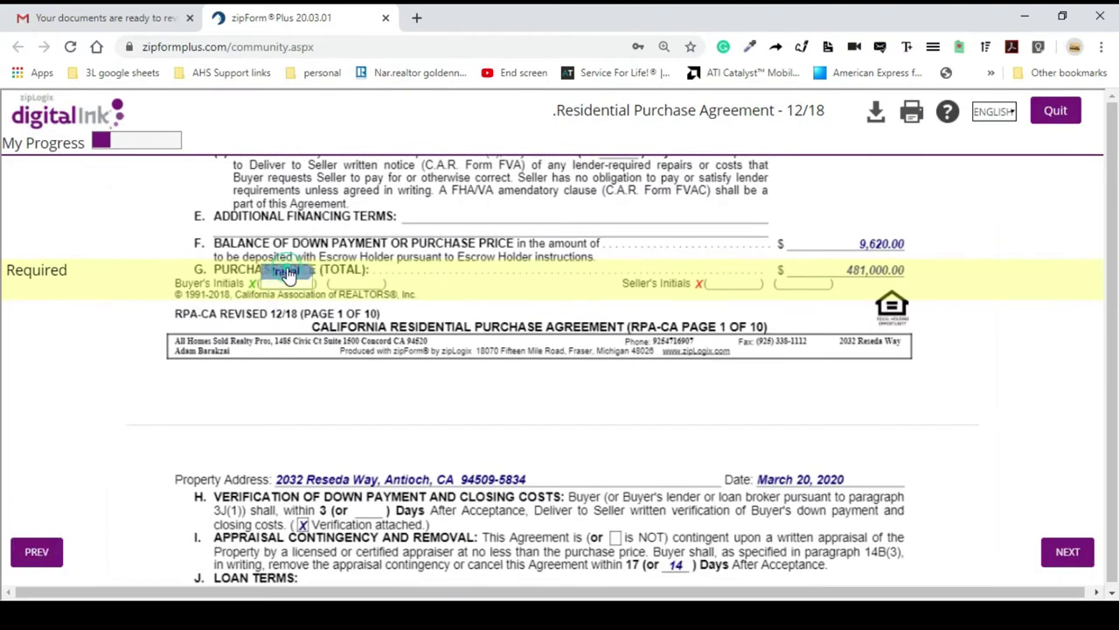
{"action": "left_click", "coordinate": [288, 273]}
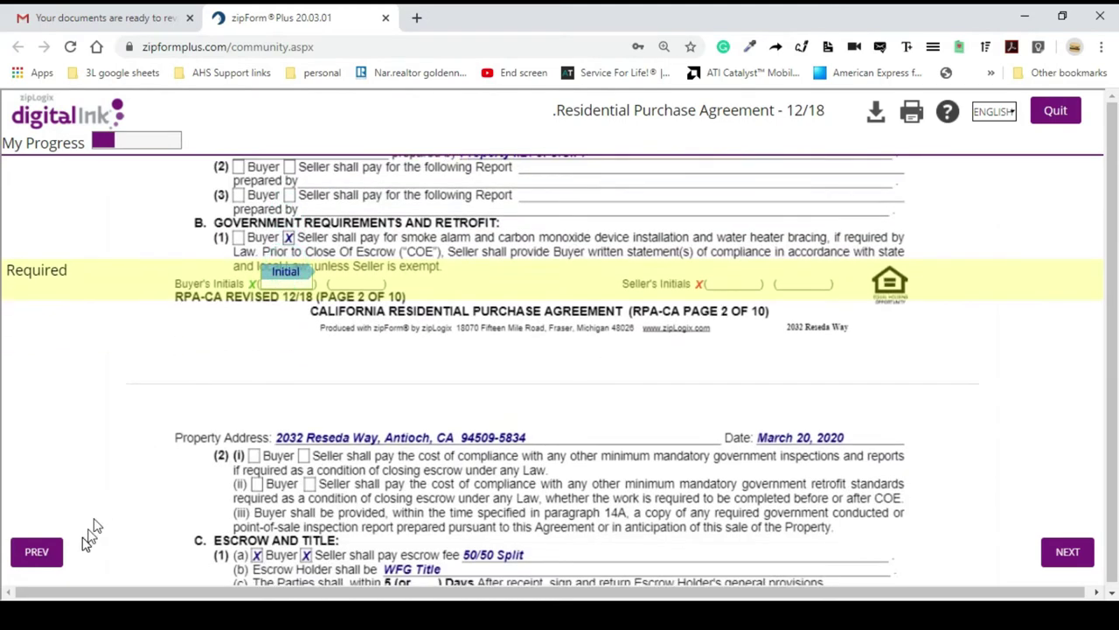
Step: Skip the page 2 initials and initial pages 3 through 7 of the Residential Purchase Agreement as the buyer
{"action": "left_click", "coordinate": [1064, 552]}
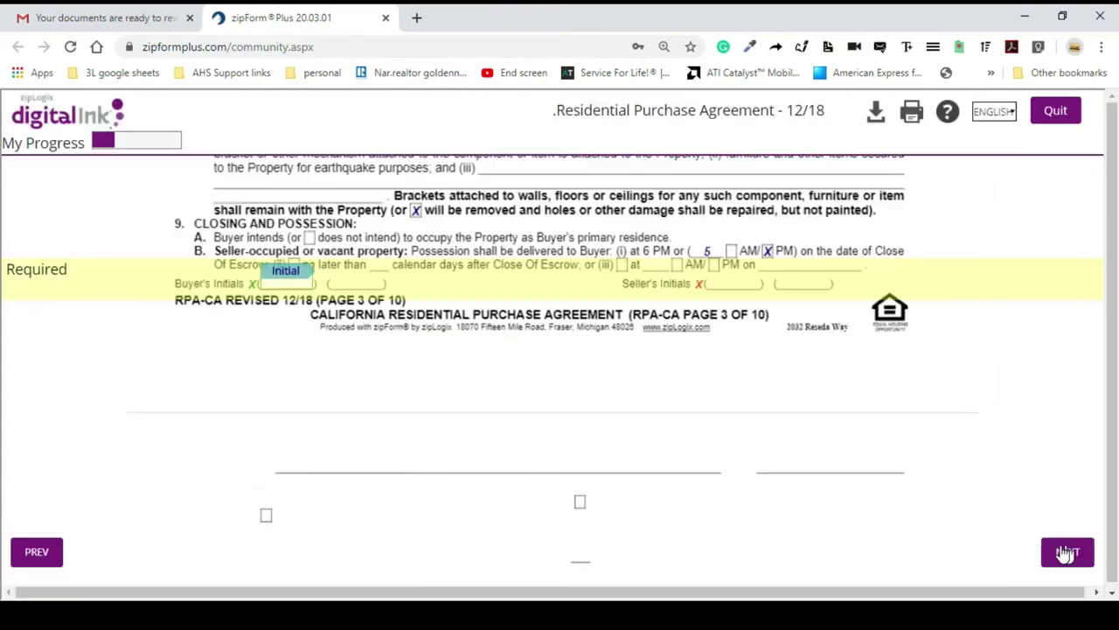
{"action": "left_click", "coordinate": [285, 271]}
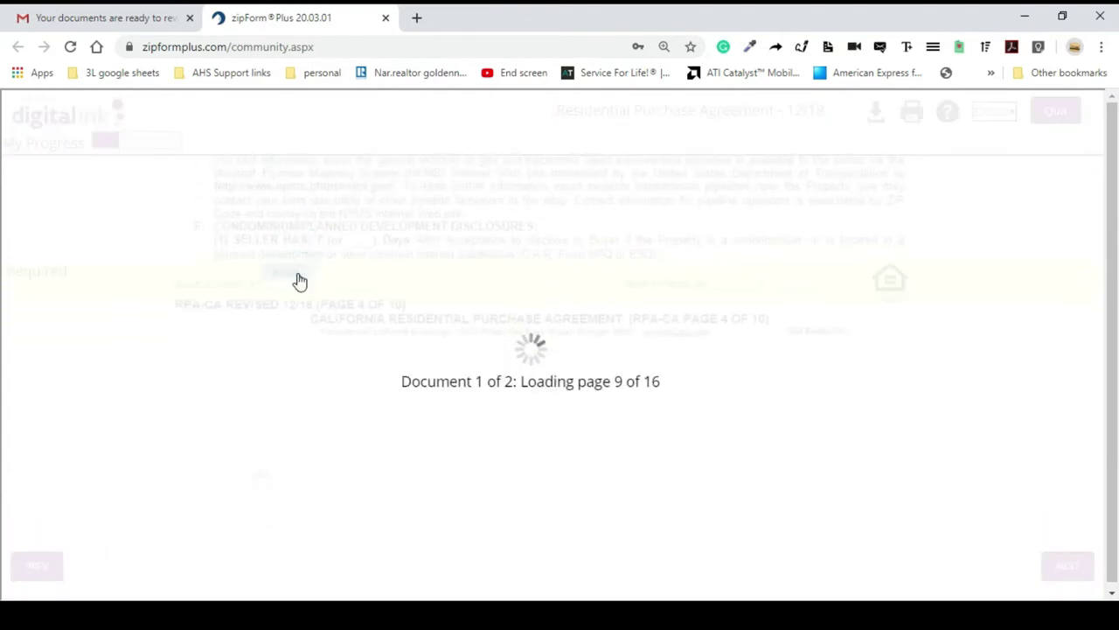
{"action": "left_click", "coordinate": [286, 271]}
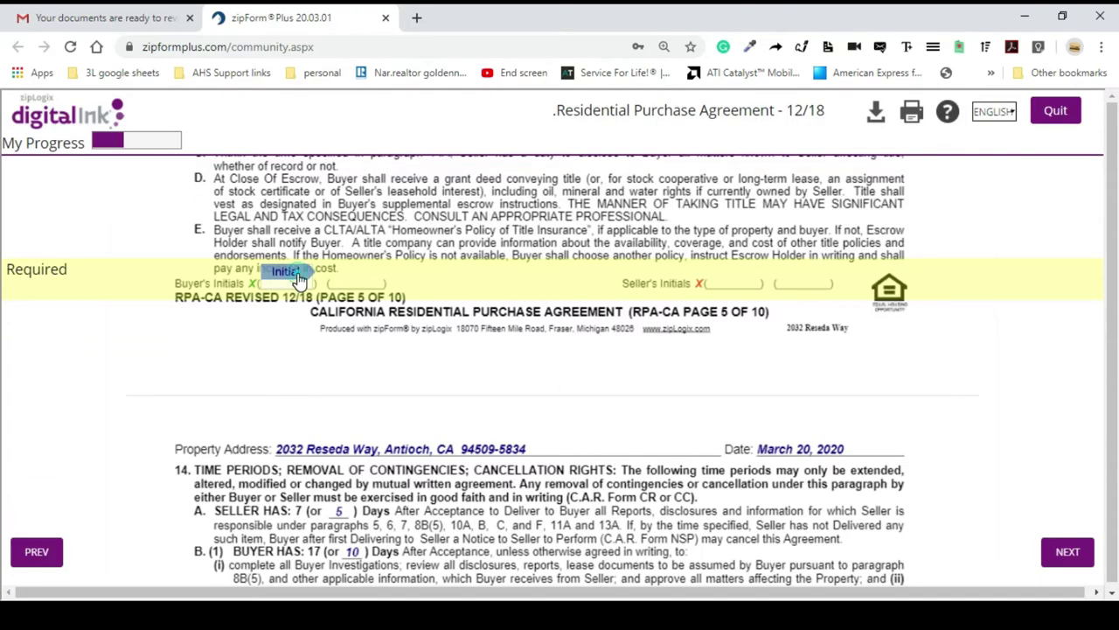
{"action": "left_click", "coordinate": [286, 271]}
{"action": "left_click", "coordinate": [286, 271]}
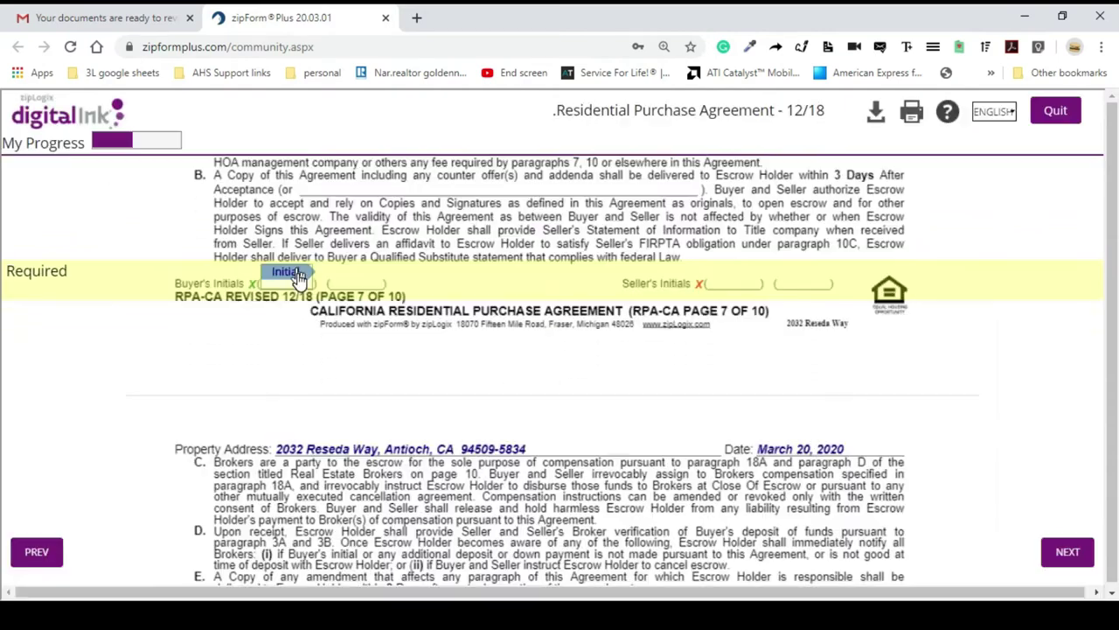
{"action": "left_click", "coordinate": [297, 277]}
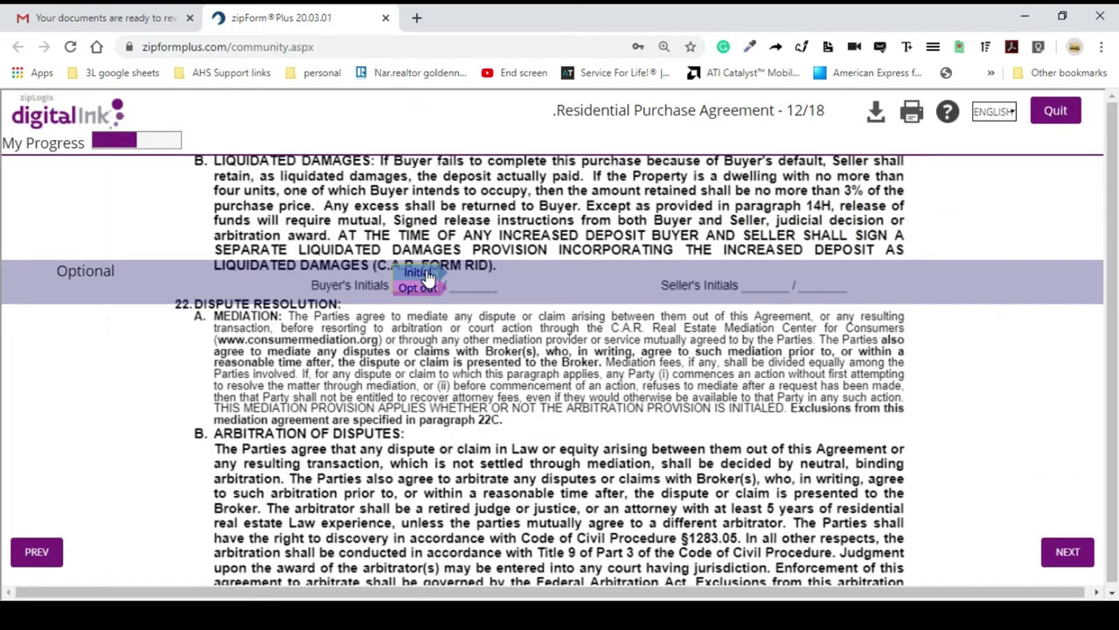
Step: As the buyer, initial the liquidated damages and arbitration provisions plus pages 8 and 10, and sign page 9 of the purchase agreement
{"action": "left_click", "coordinate": [426, 277]}
{"action": "left_click", "coordinate": [425, 277]}
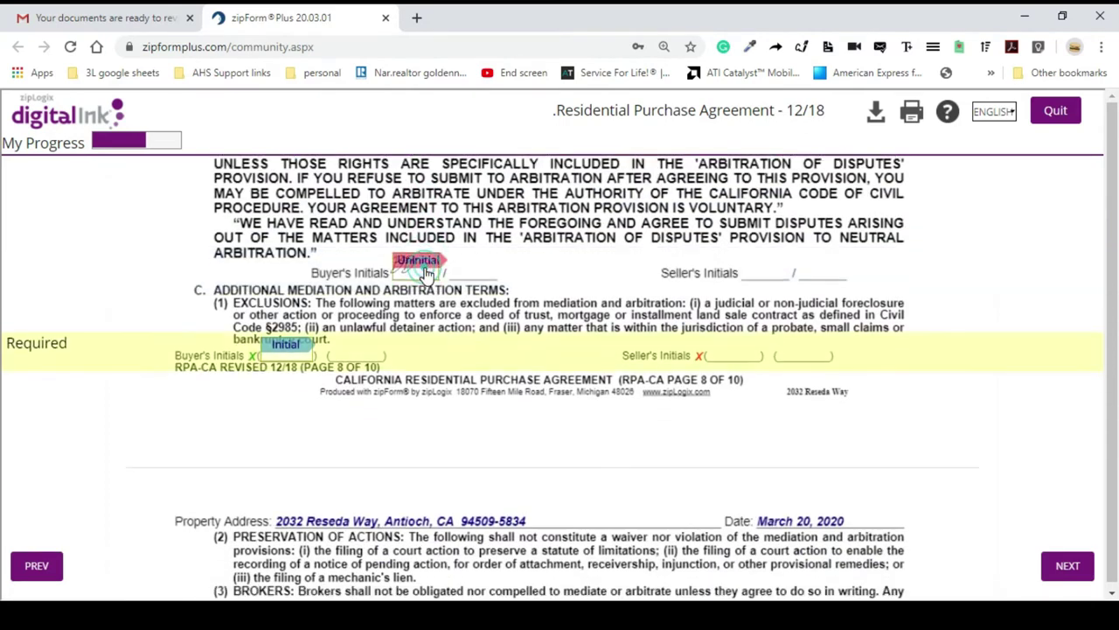
{"action": "left_click", "coordinate": [285, 274]}
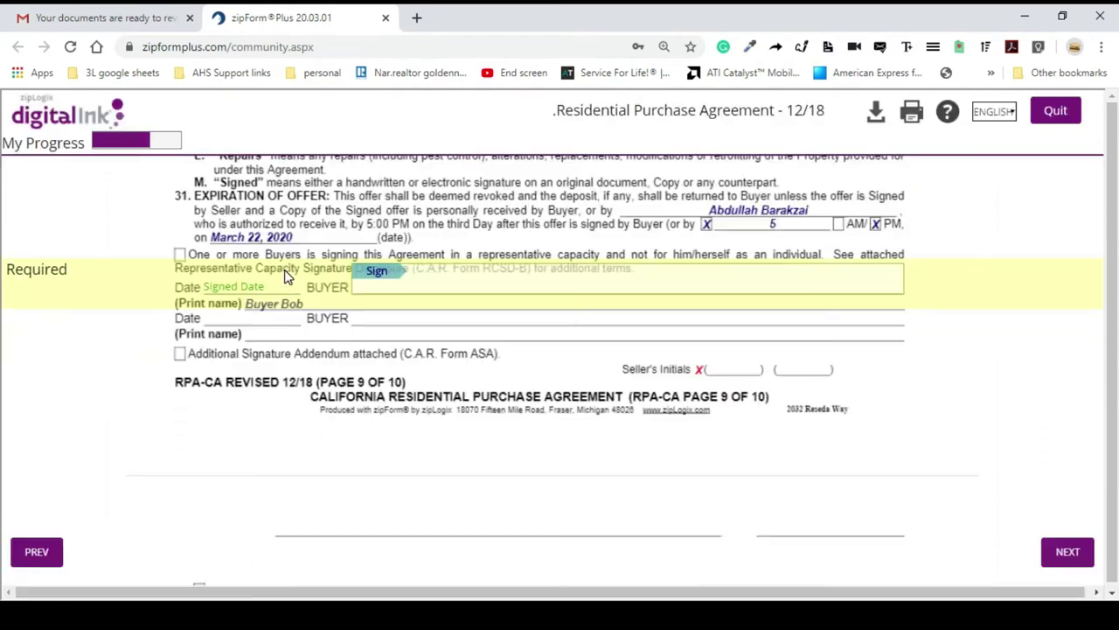
{"action": "left_click", "coordinate": [377, 272]}
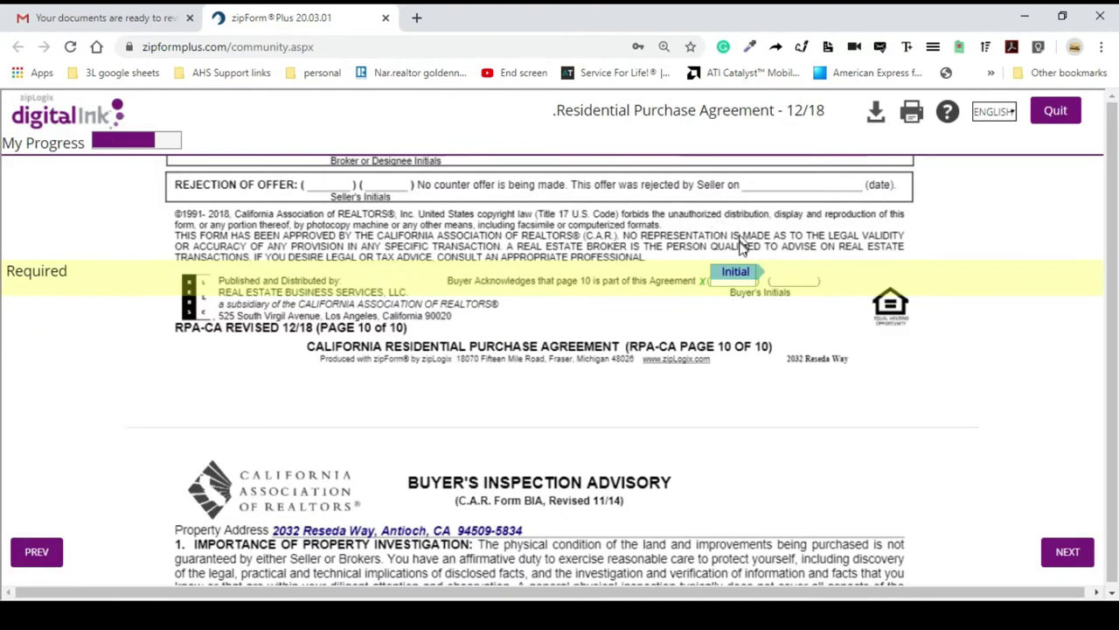
{"action": "left_click", "coordinate": [734, 272]}
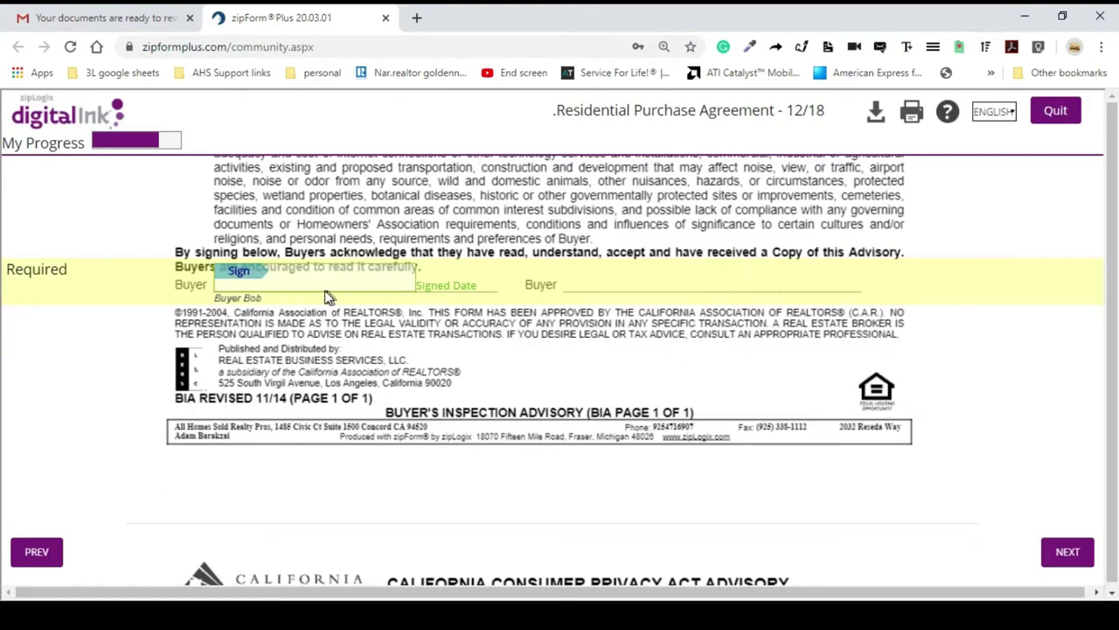
Step: Sign the Buyer's Inspection Advisory and California Consumer Privacy Act Advisory, and initial and sign the Market Conditions Advisory as the buyer
{"action": "left_click", "coordinate": [252, 272]}
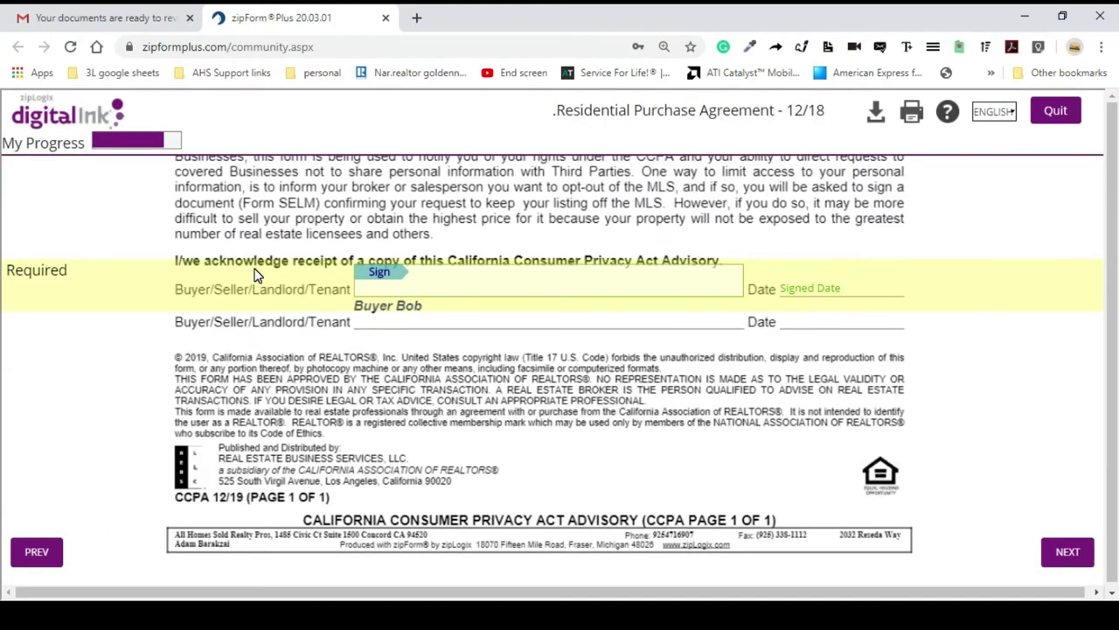
{"action": "left_click", "coordinate": [386, 284]}
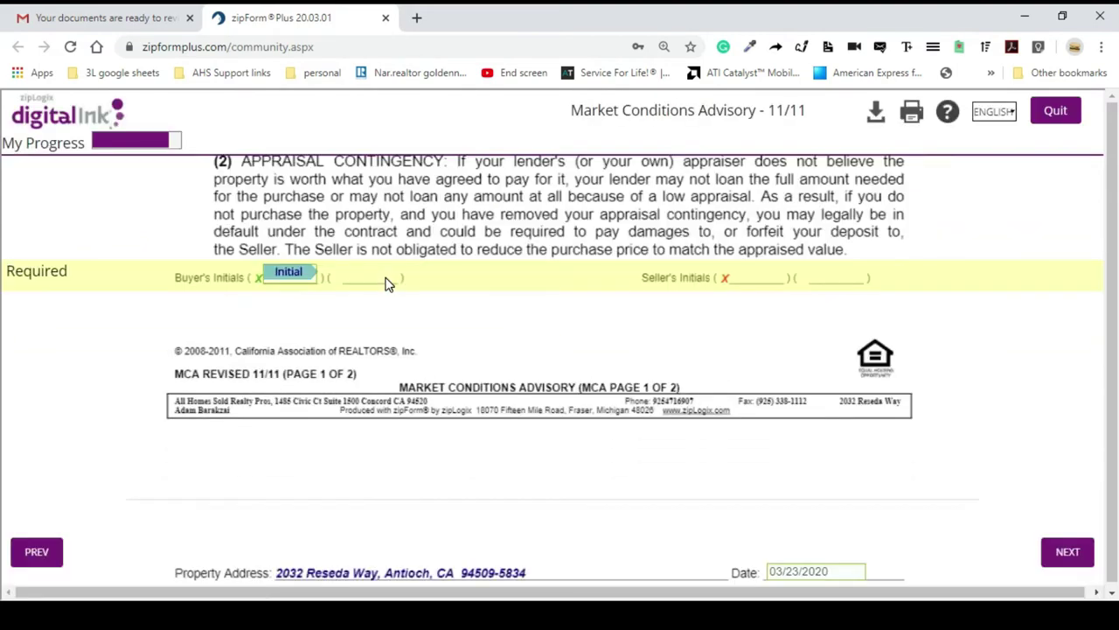
{"action": "left_click", "coordinate": [289, 274]}
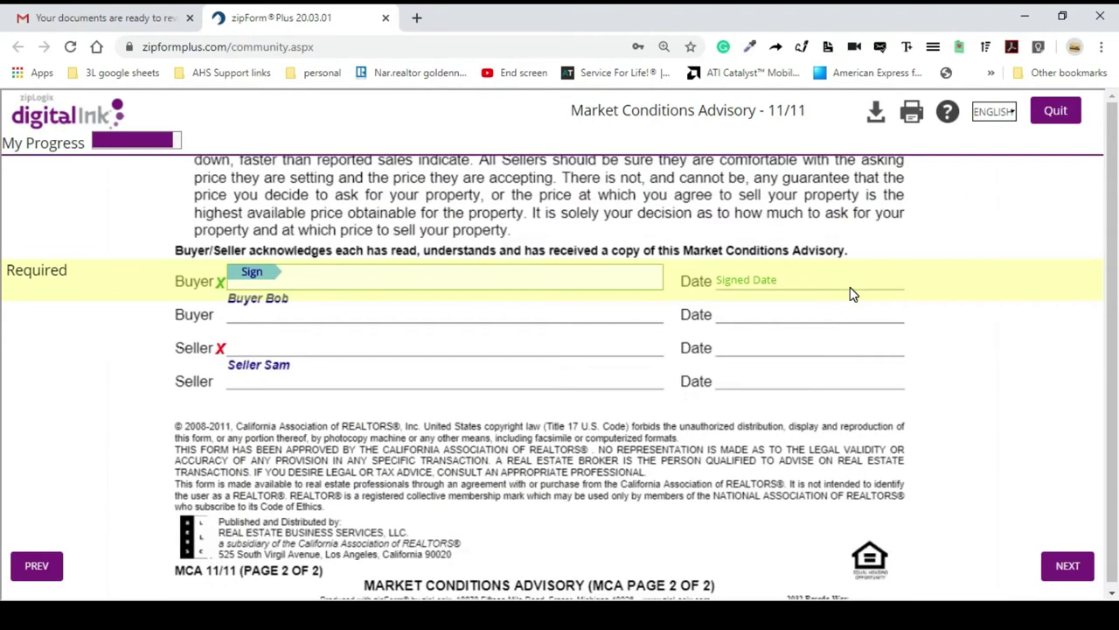
{"action": "left_click", "coordinate": [267, 275]}
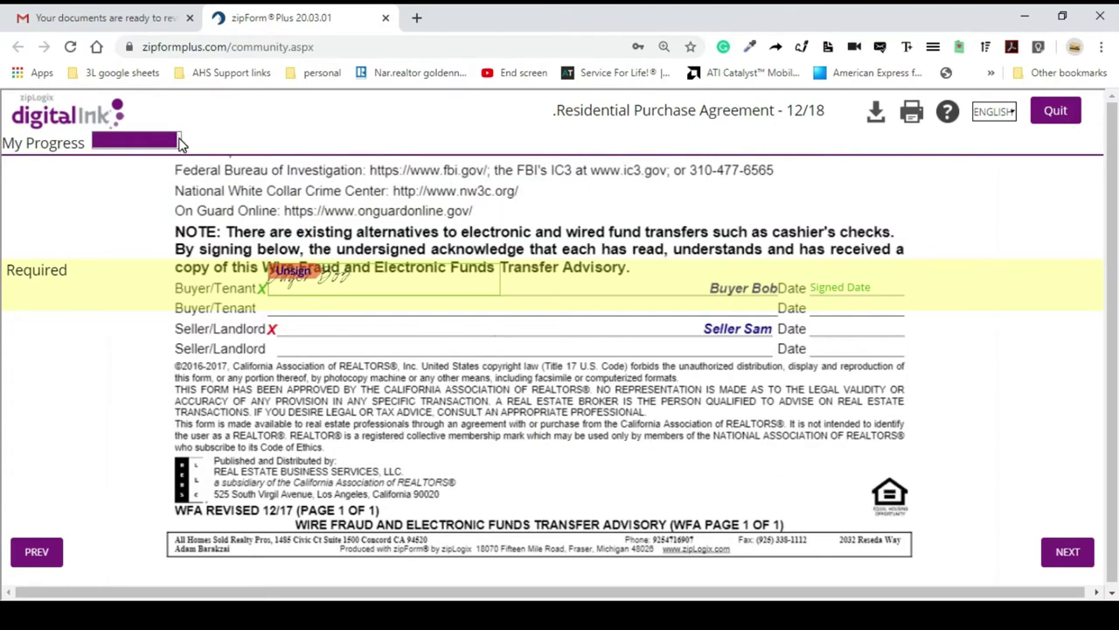
Step: Return to the missed initials on page 2 of the purchase agreement, initial there as the buyer, and finish and close the signing session
{"action": "left_click", "coordinate": [1069, 562]}
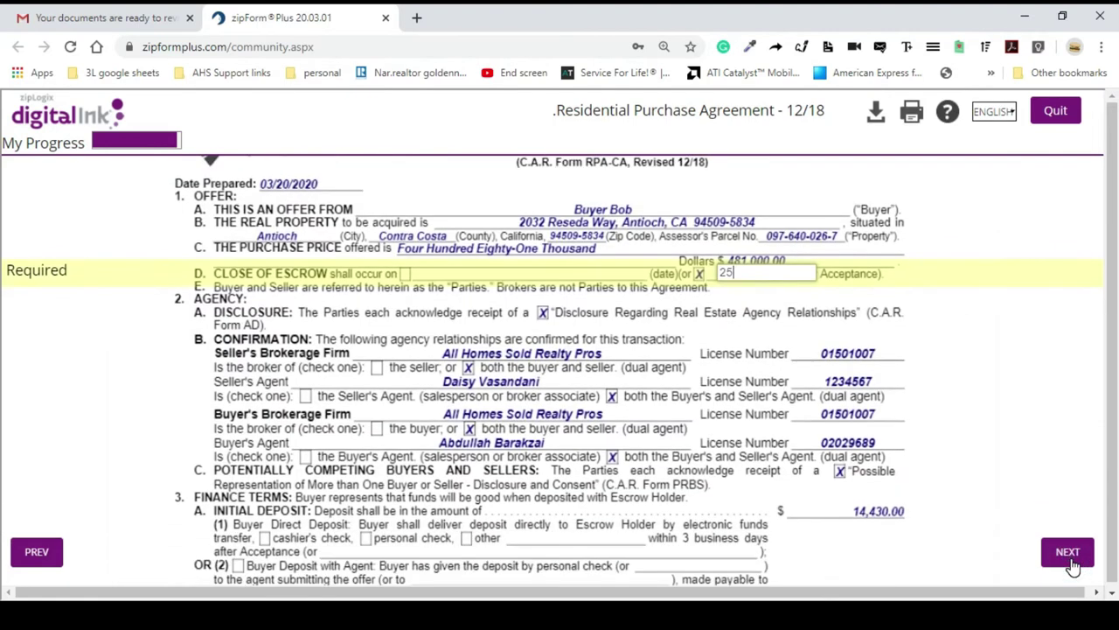
{"action": "left_click", "coordinate": [800, 273]}
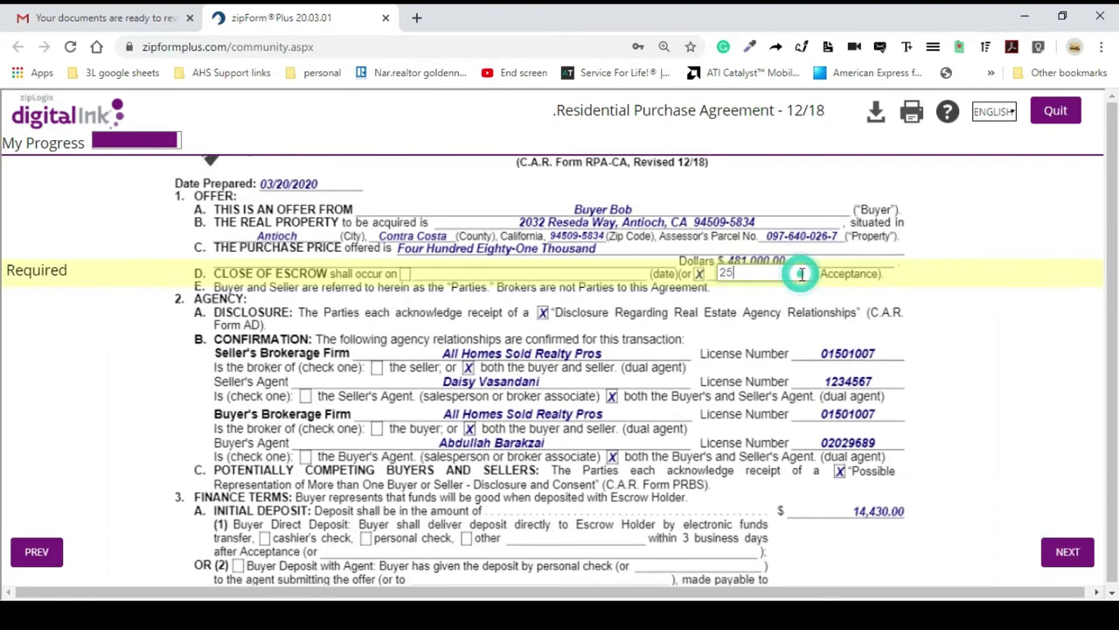
{"action": "key", "text": "Tab"}
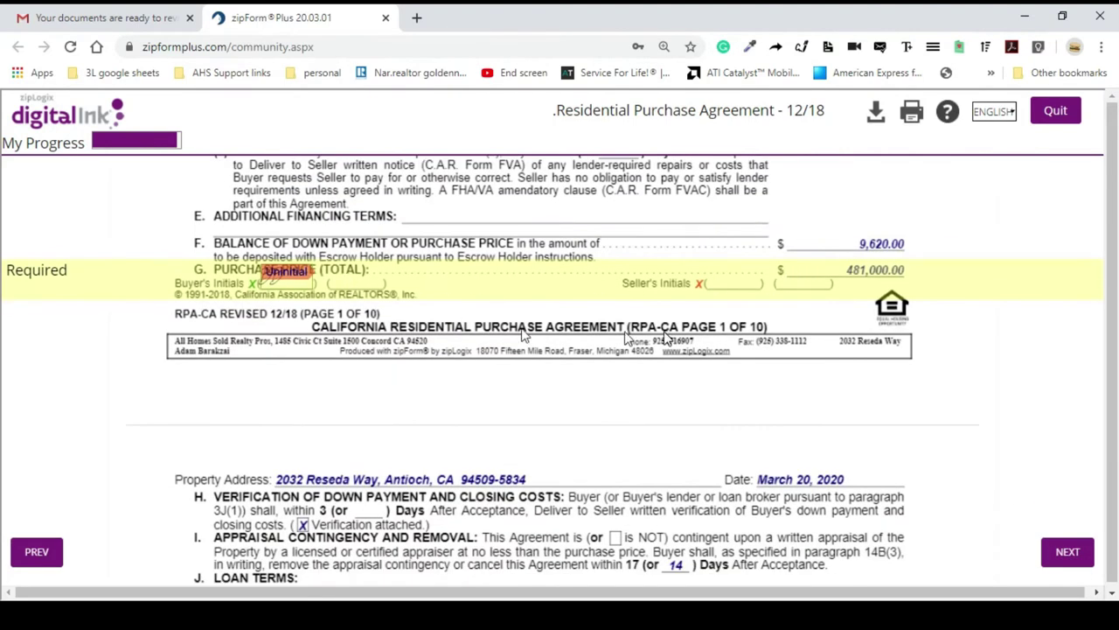
{"action": "left_click", "coordinate": [1071, 560]}
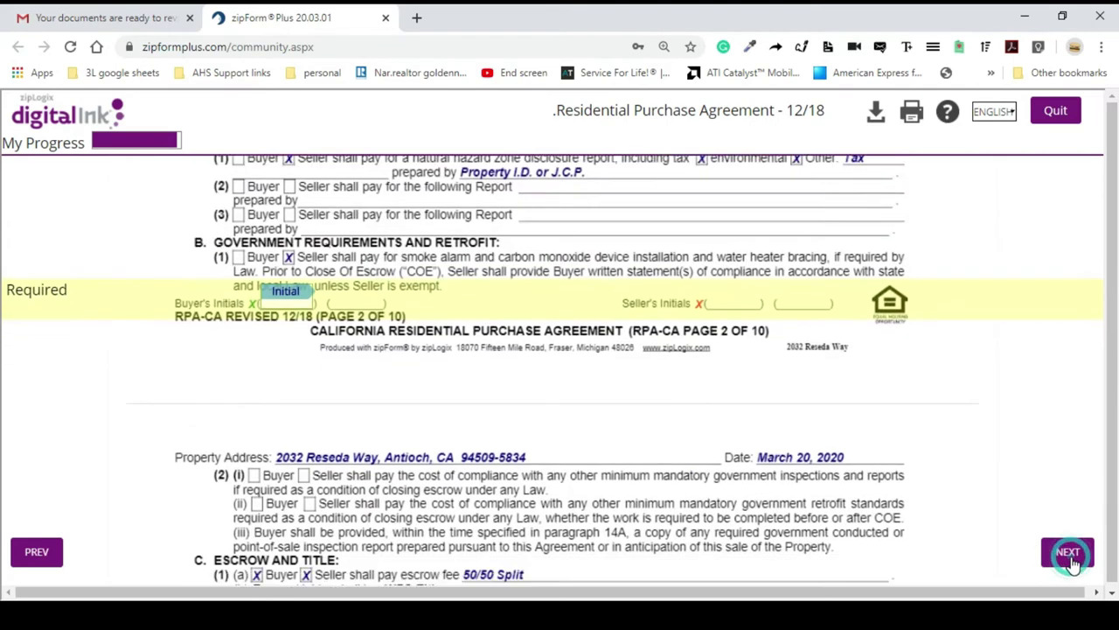
{"action": "left_click", "coordinate": [284, 287]}
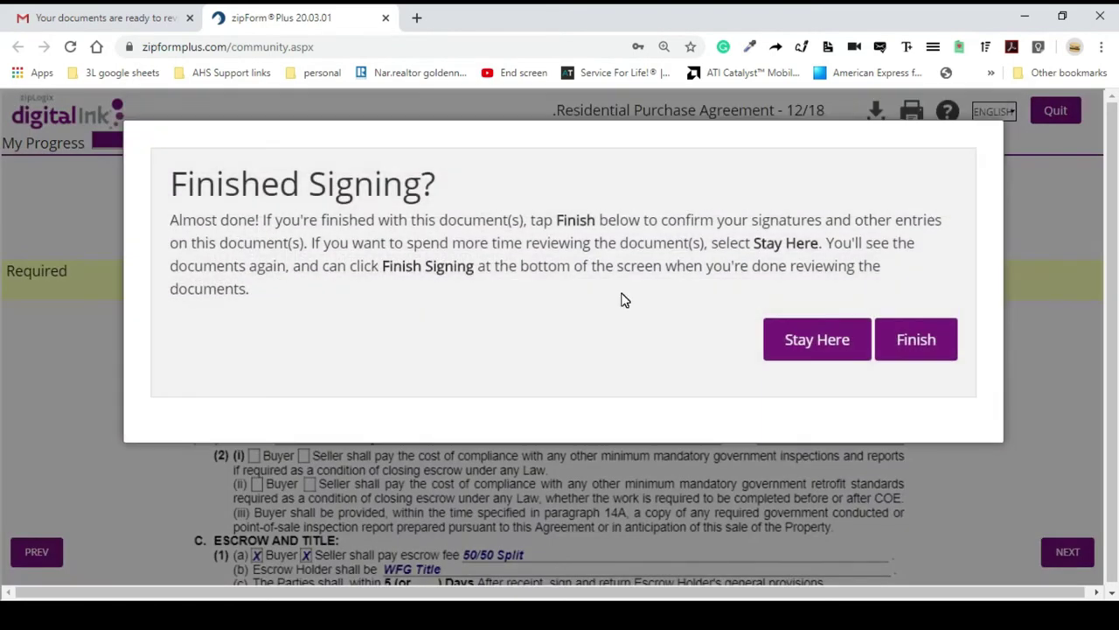
{"action": "left_click", "coordinate": [909, 351]}
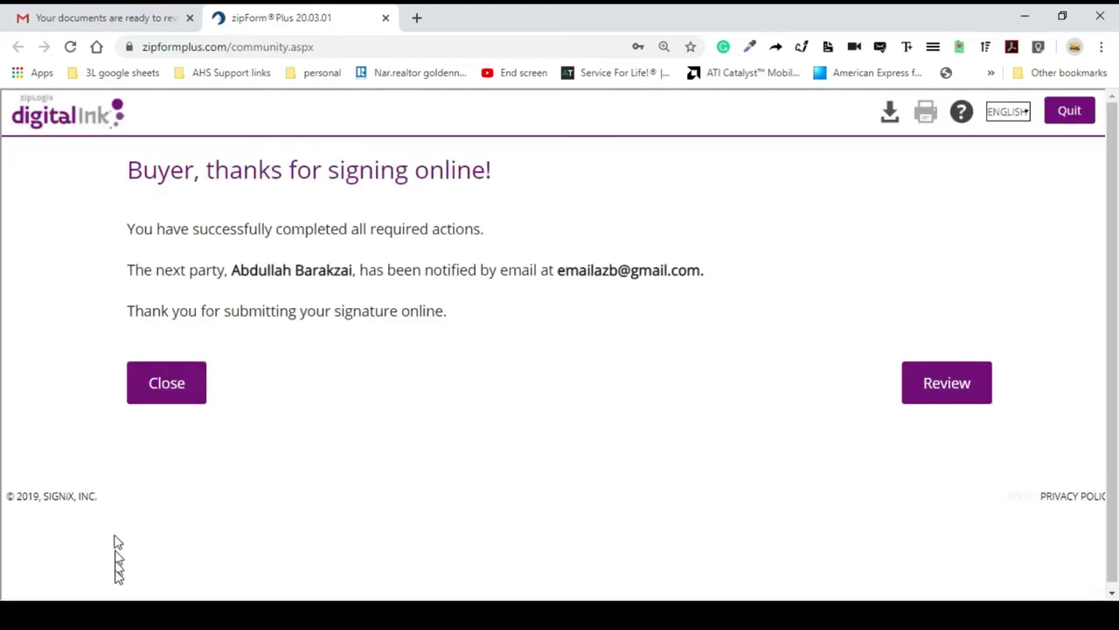
{"action": "left_click", "coordinate": [194, 386]}
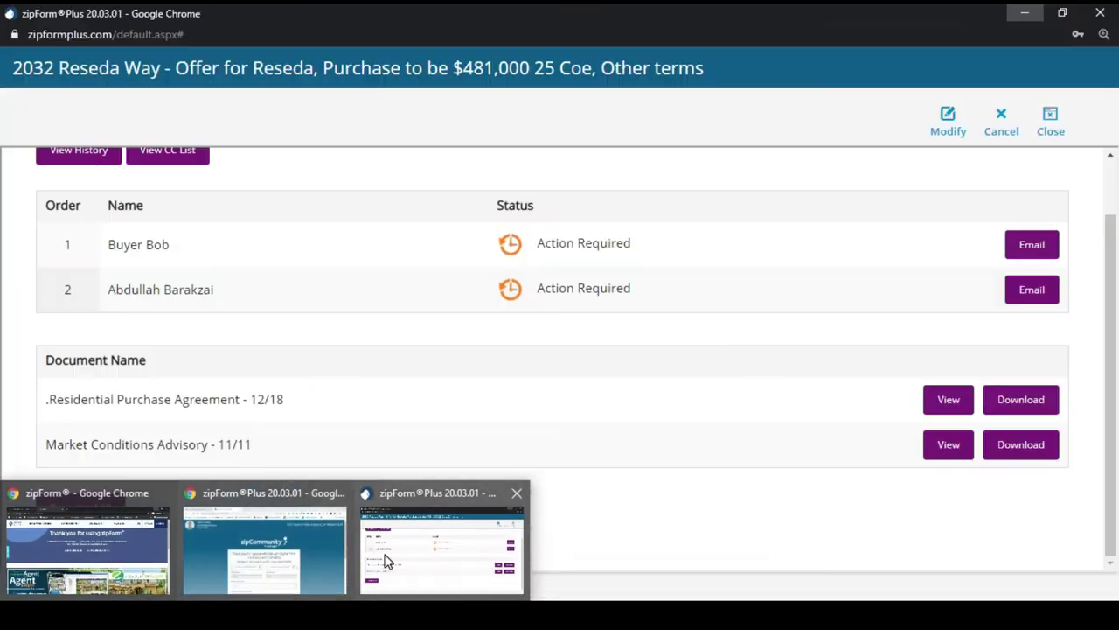
Step: Switch to the zipForm Plus window, return to the transaction's E-Sign packets and view the Reseda offer packet's signing status
{"action": "left_click", "coordinate": [387, 560]}
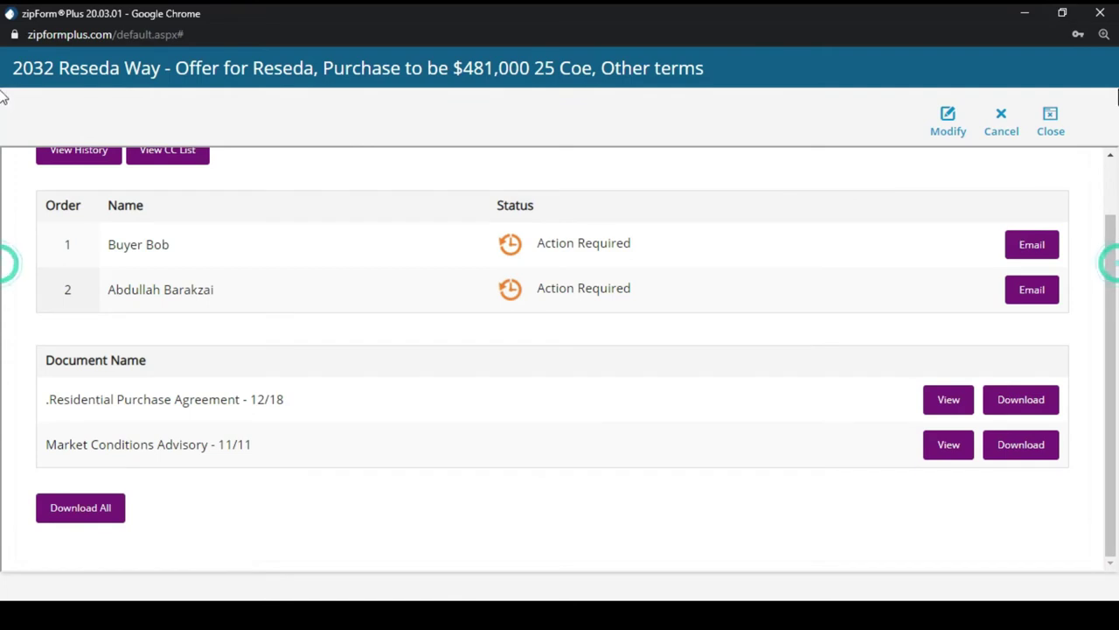
{"action": "scroll", "coordinate": [1113, 240], "scroll_direction": "up", "scroll_amount": 1}
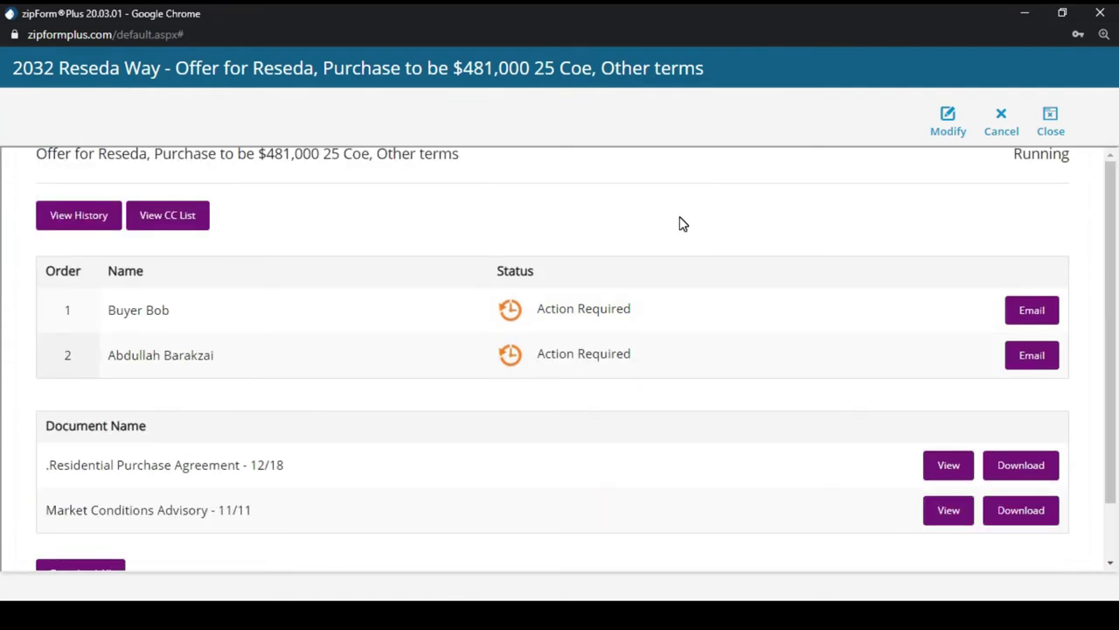
{"action": "left_click", "coordinate": [1053, 131]}
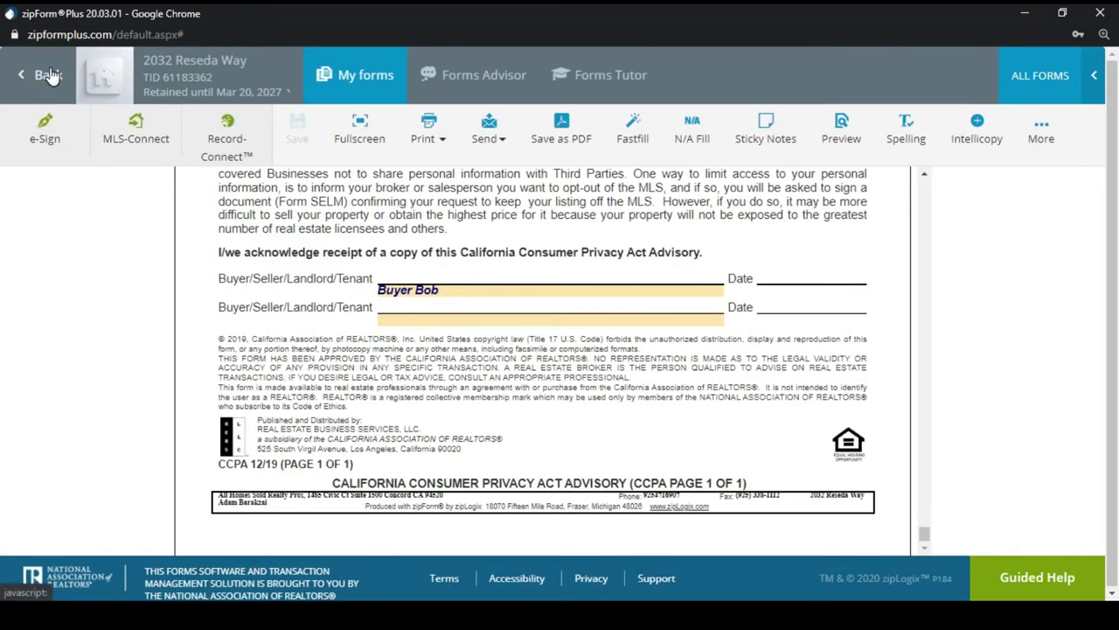
{"action": "left_click", "coordinate": [50, 126]}
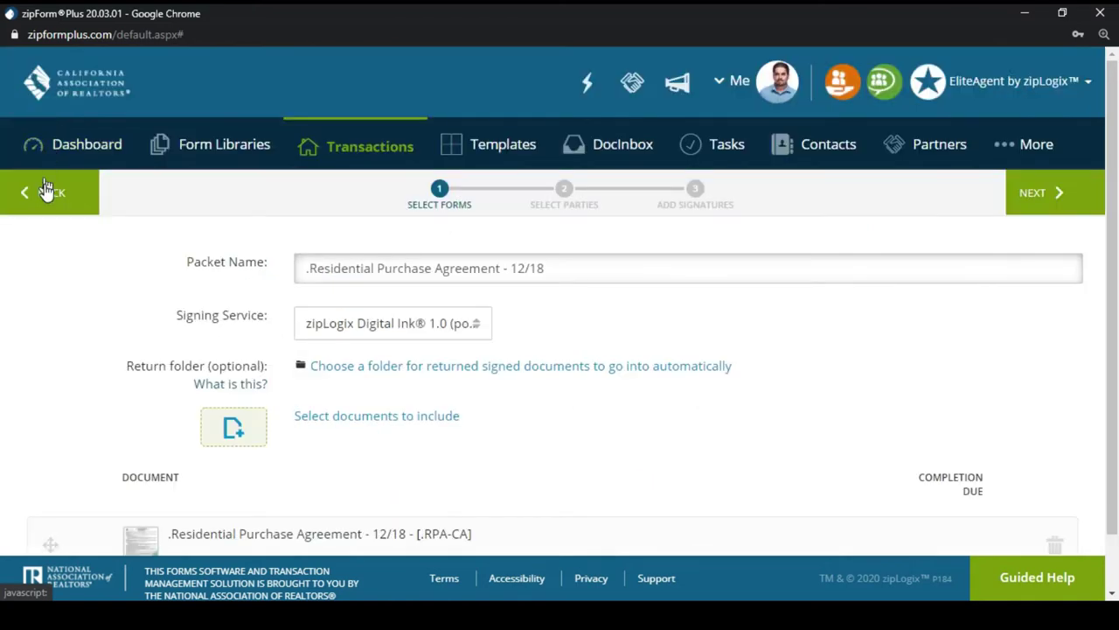
{"action": "left_click", "coordinate": [46, 193]}
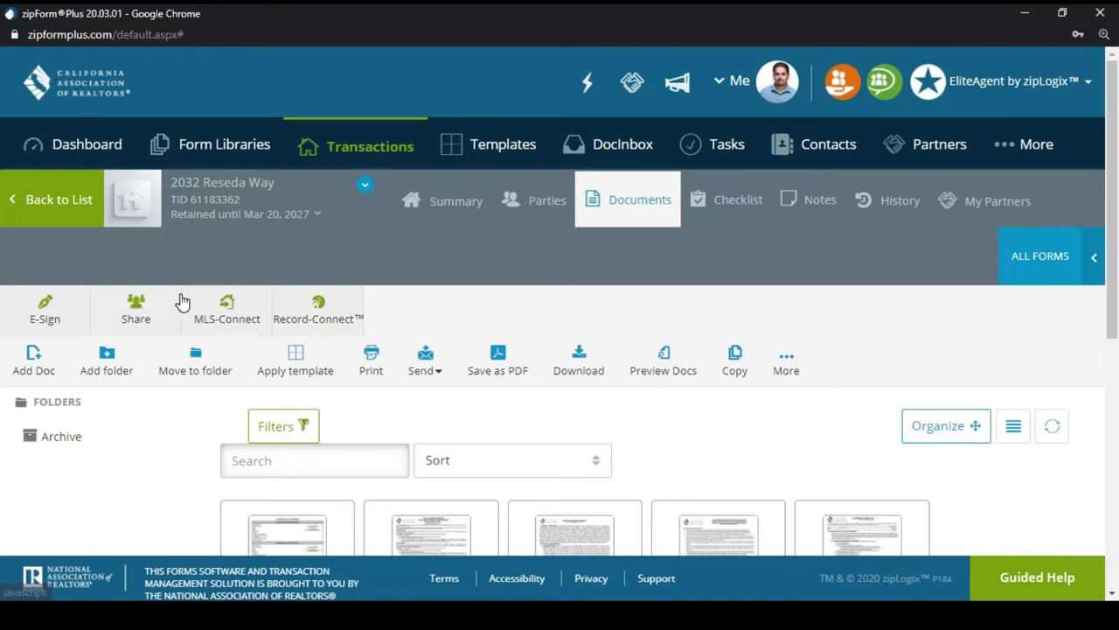
{"action": "left_click", "coordinate": [62, 315]}
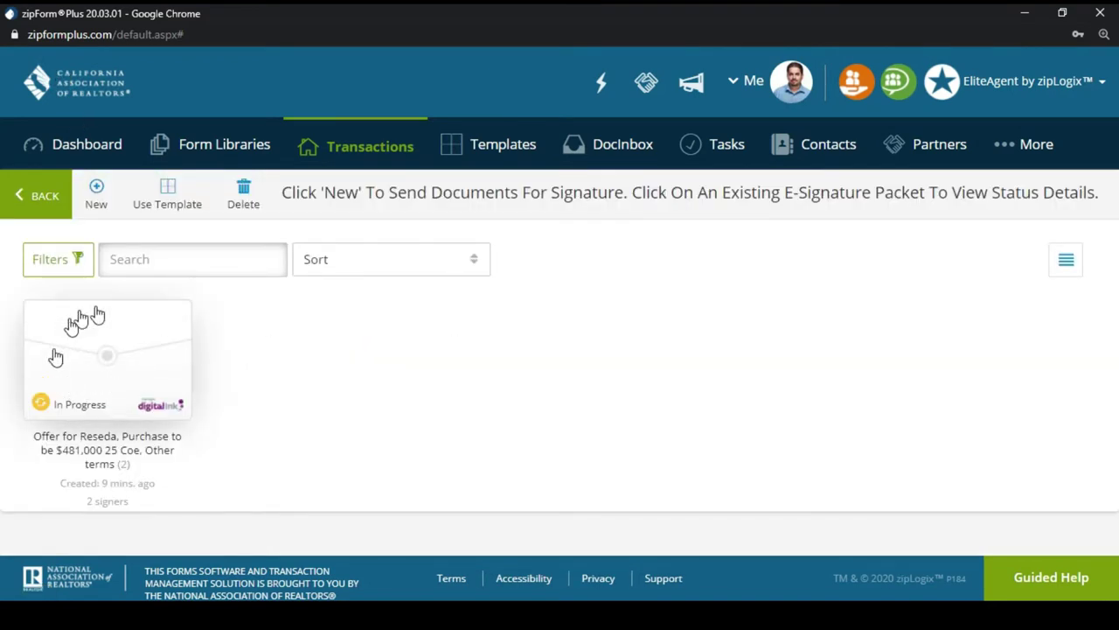
{"action": "left_click", "coordinate": [143, 375]}
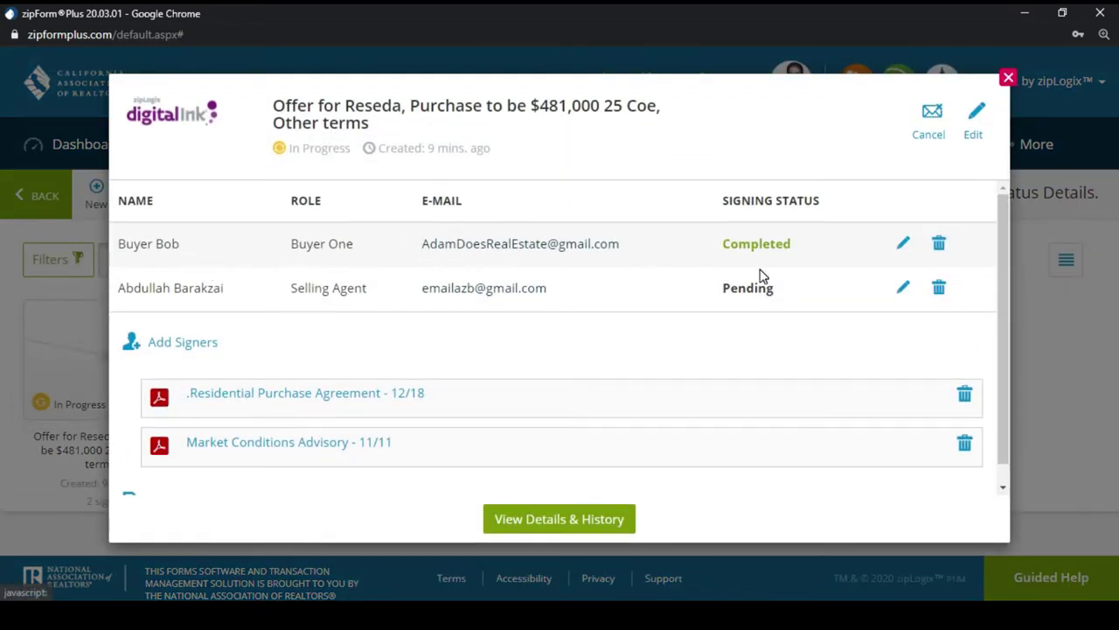
{"action": "left_click_drag", "start_coordinate": [1000, 283], "coordinate": [1005, 314]}
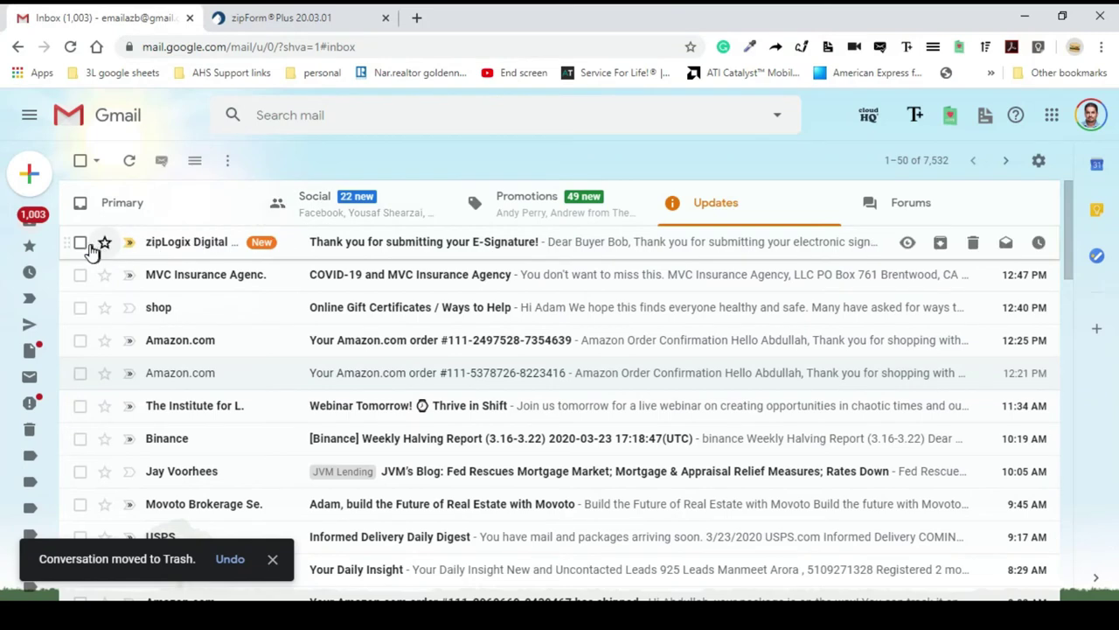
Step: In Gmail, delete the zipLogix Digital Ink email "Thank you for submitting your E-Signature!" from Updates
{"action": "left_click", "coordinate": [80, 242]}
{"action": "left_click", "coordinate": [200, 160]}
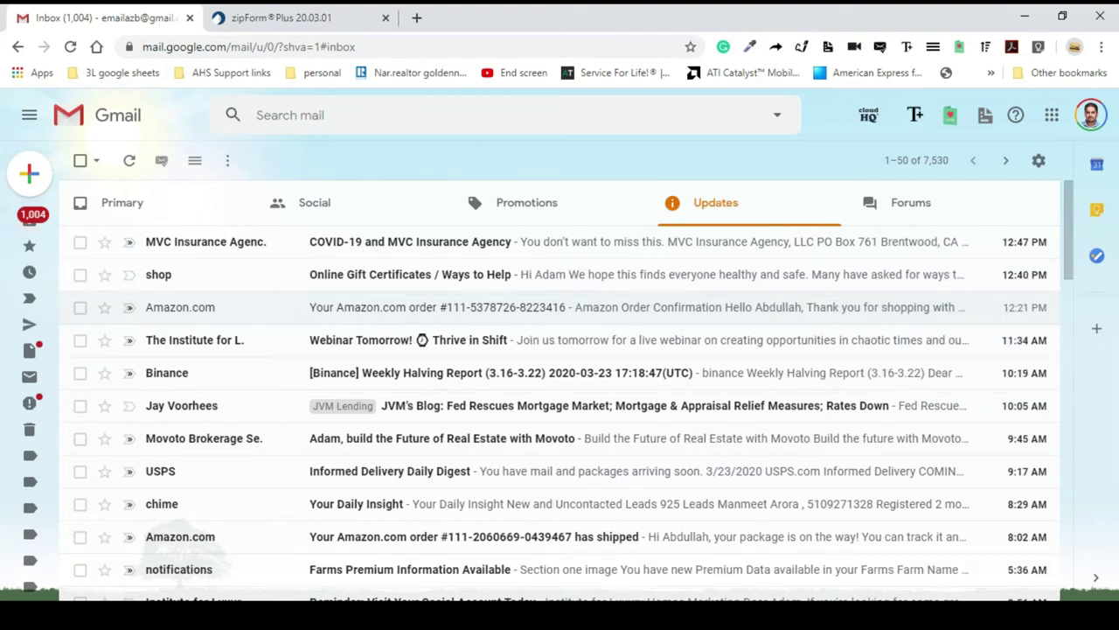
Step: Switch back to zipForm Plus, reopen the Reseda offer packet and check the selling agent's role, e-mail and signing status
{"action": "mouse_move", "coordinate": [263, 617]}
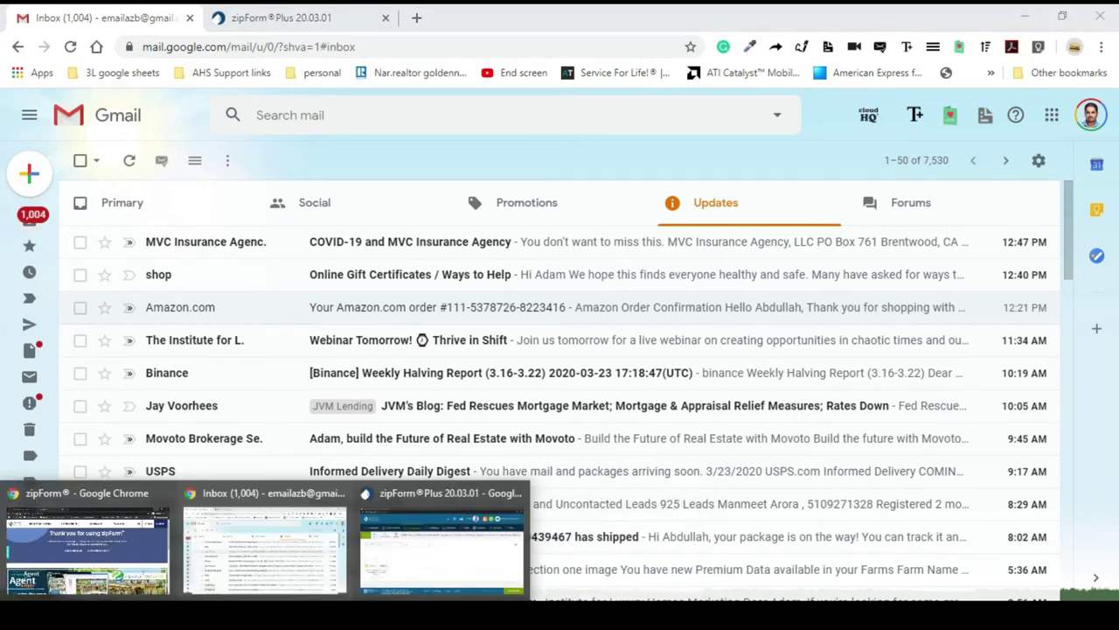
{"action": "left_click", "coordinate": [423, 568]}
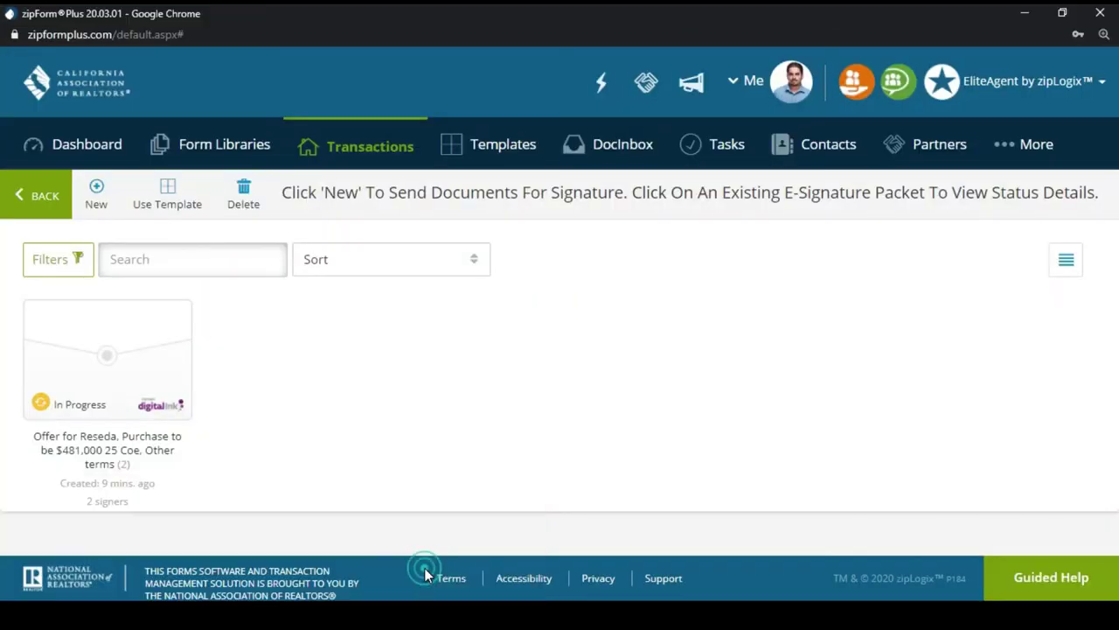
{"action": "left_click", "coordinate": [157, 367]}
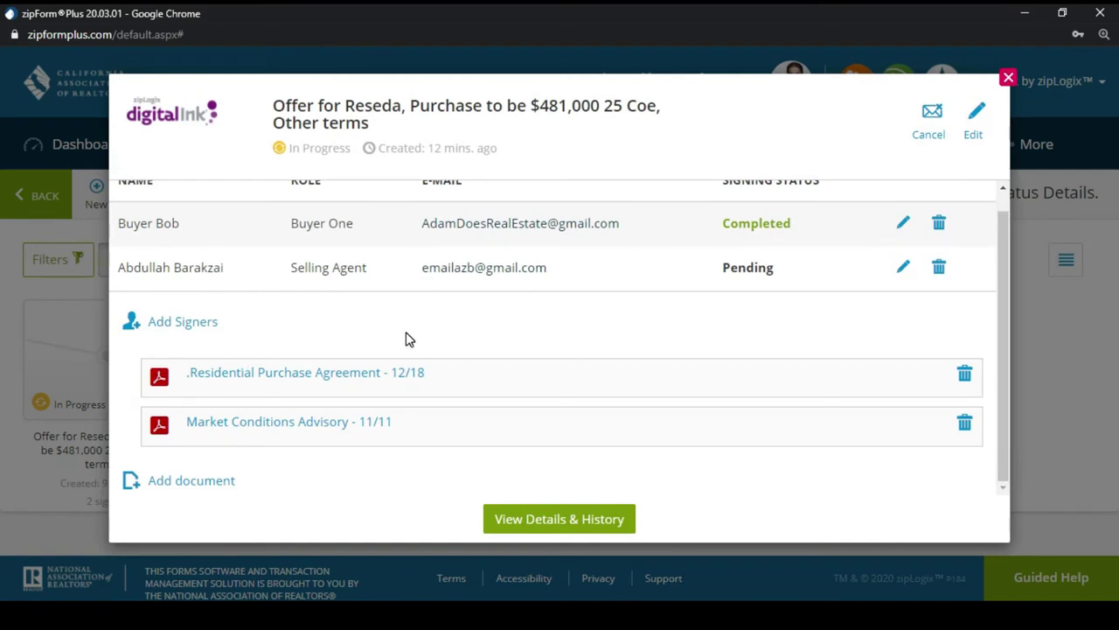
{"action": "triple_click", "coordinate": [411, 277]}
{"action": "left_click", "coordinate": [449, 271]}
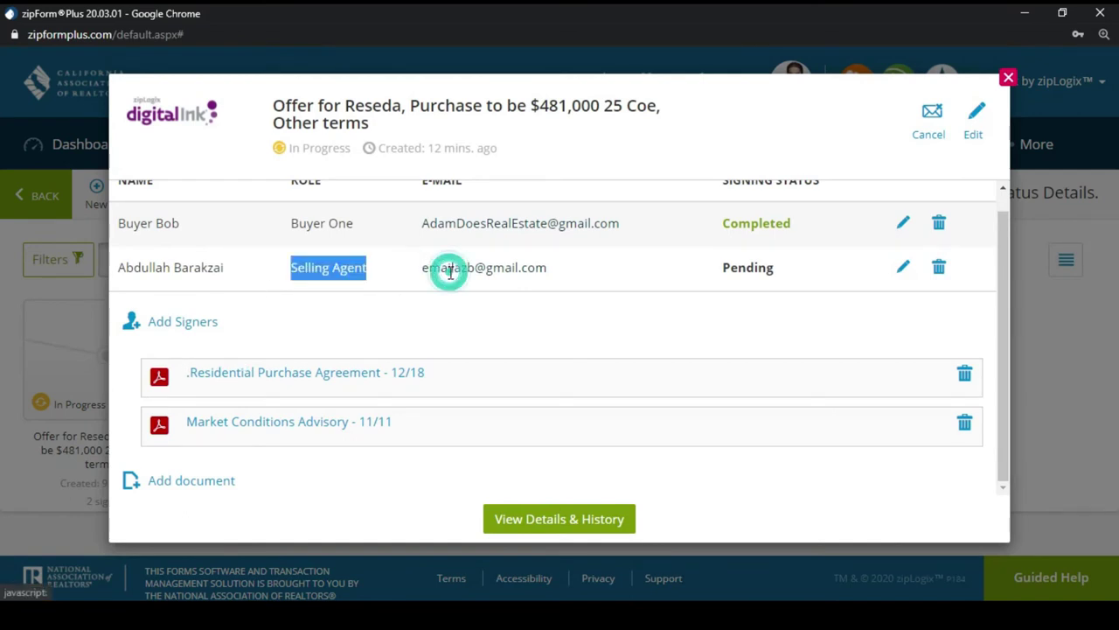
{"action": "left_click", "coordinate": [487, 269]}
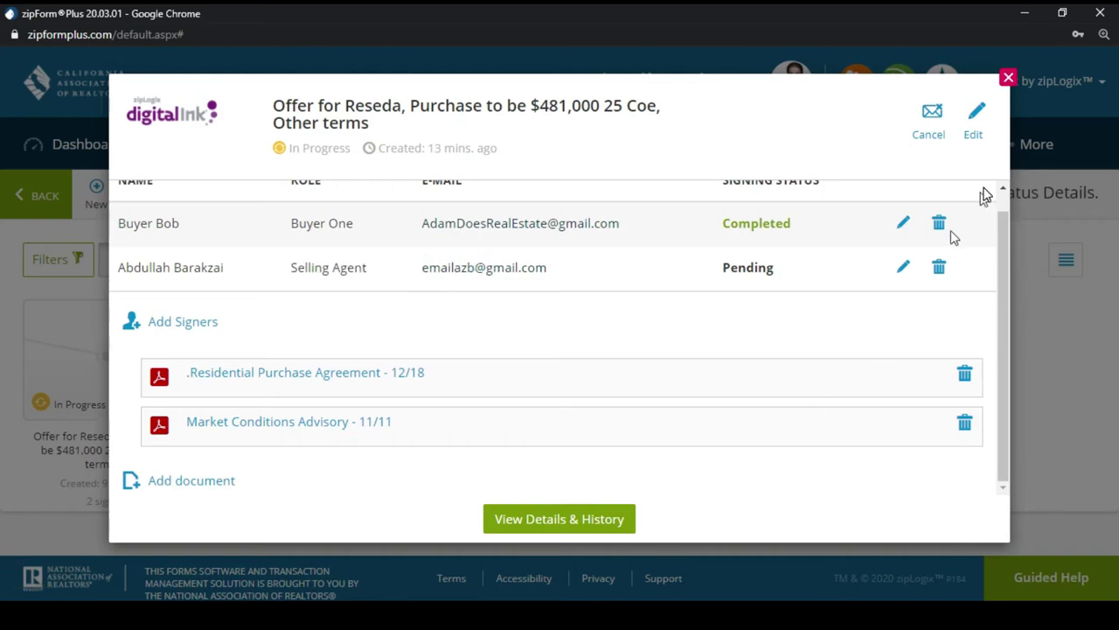
{"action": "left_click_drag", "start_coordinate": [1009, 237], "coordinate": [1011, 171]}
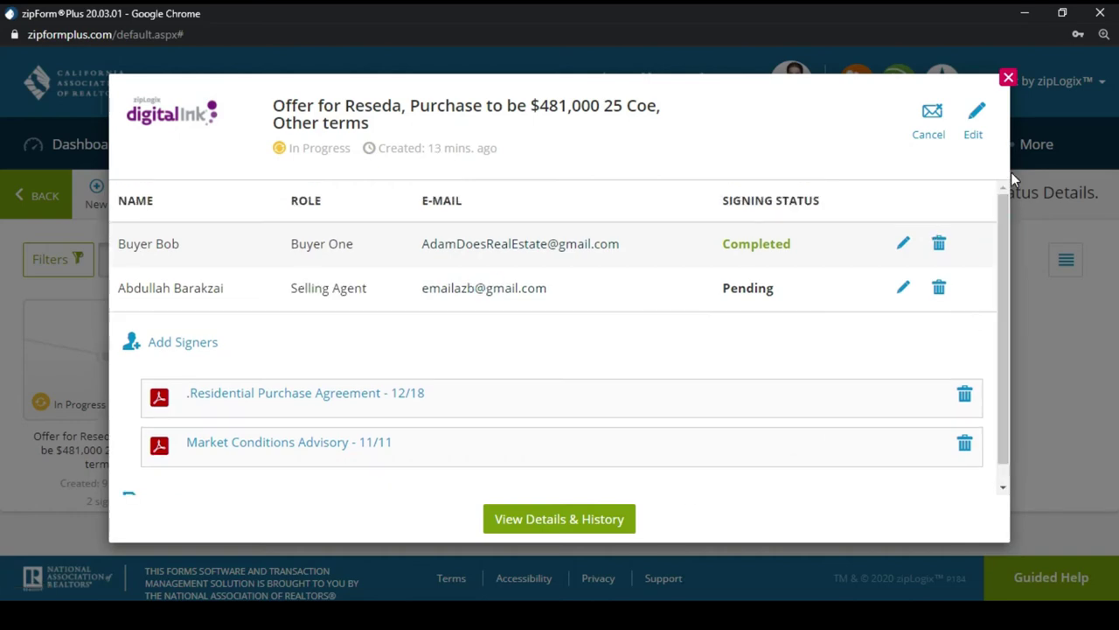
Step: View the Reseda packet's details and history, and open the zipLogix "Your documents are ready to review" email in Gmail
{"action": "left_click", "coordinate": [575, 520]}
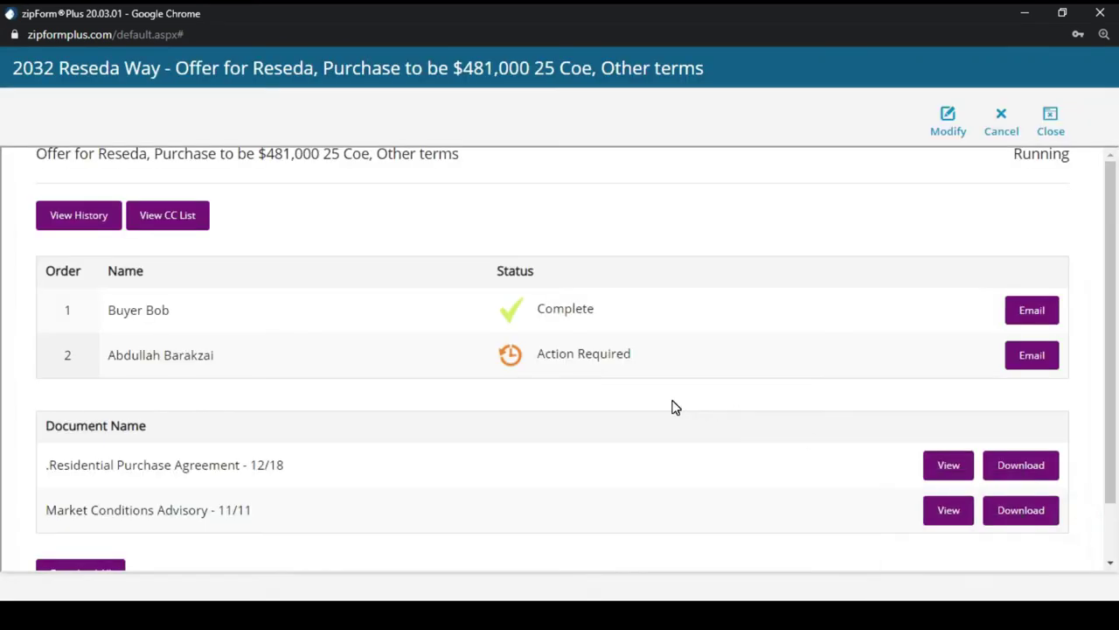
{"action": "left_click", "coordinate": [673, 406]}
{"action": "mouse_move", "coordinate": [219, 617]}
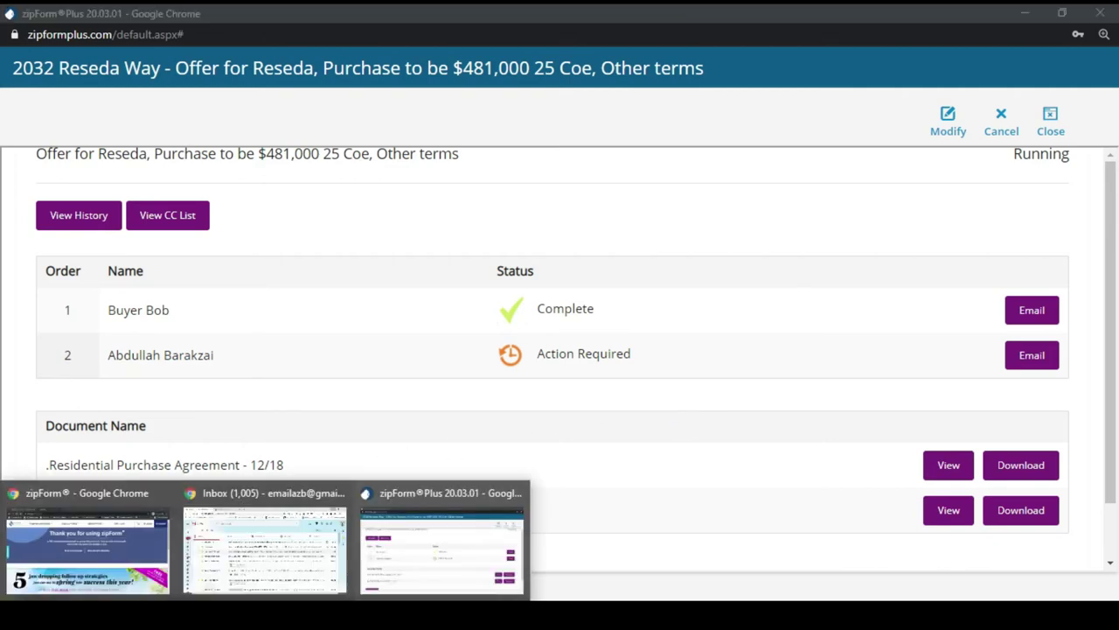
{"action": "left_click", "coordinate": [219, 569]}
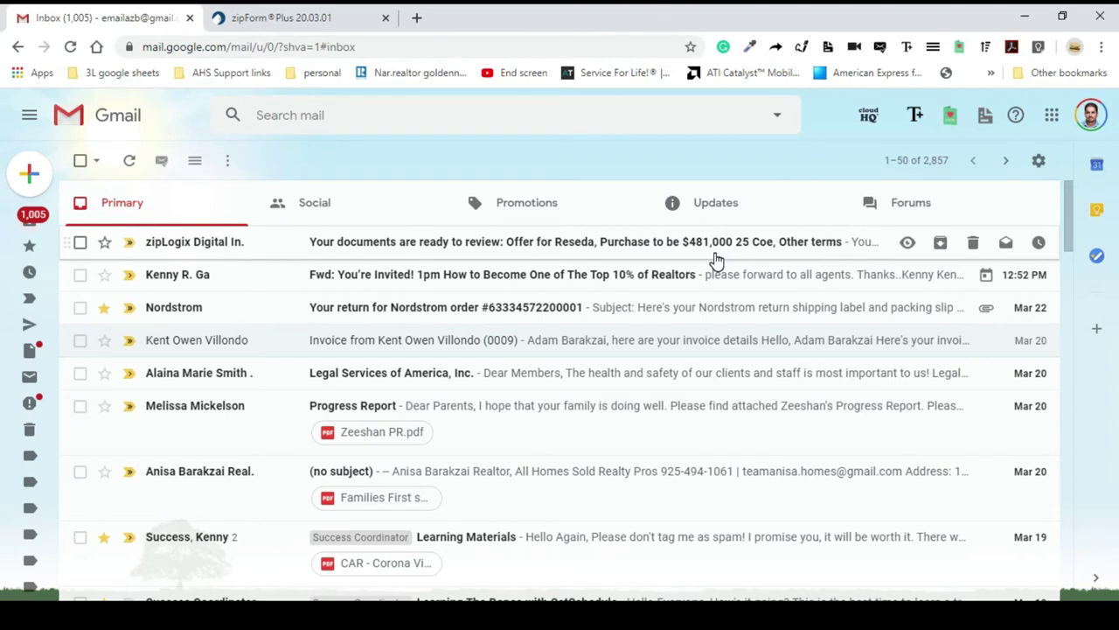
{"action": "left_click", "coordinate": [637, 242]}
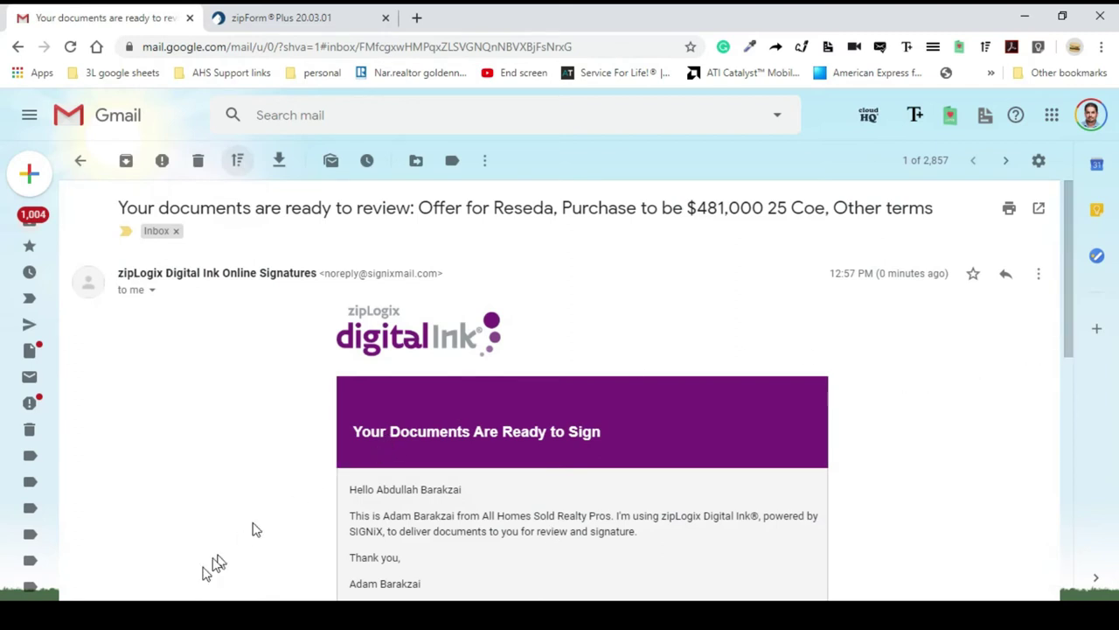
Step: Switch to zipForm Plus, look over the Send Email form for the pending selling agent, and return to the Gmail message
{"action": "mouse_move", "coordinate": [265, 615]}
{"action": "left_click", "coordinate": [420, 572]}
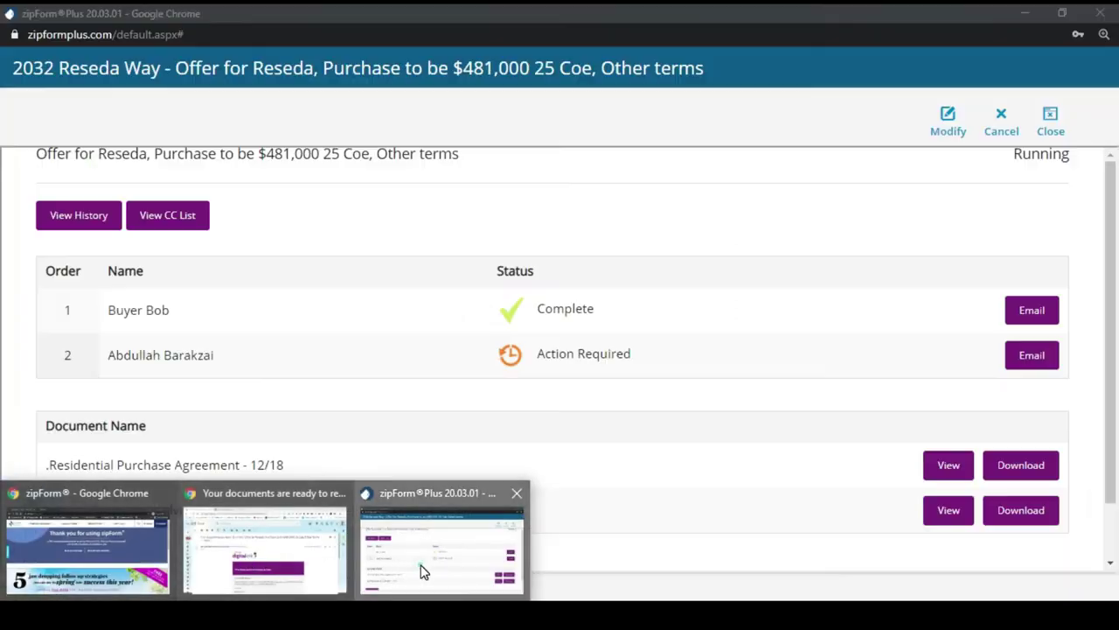
{"action": "left_click", "coordinate": [1036, 357]}
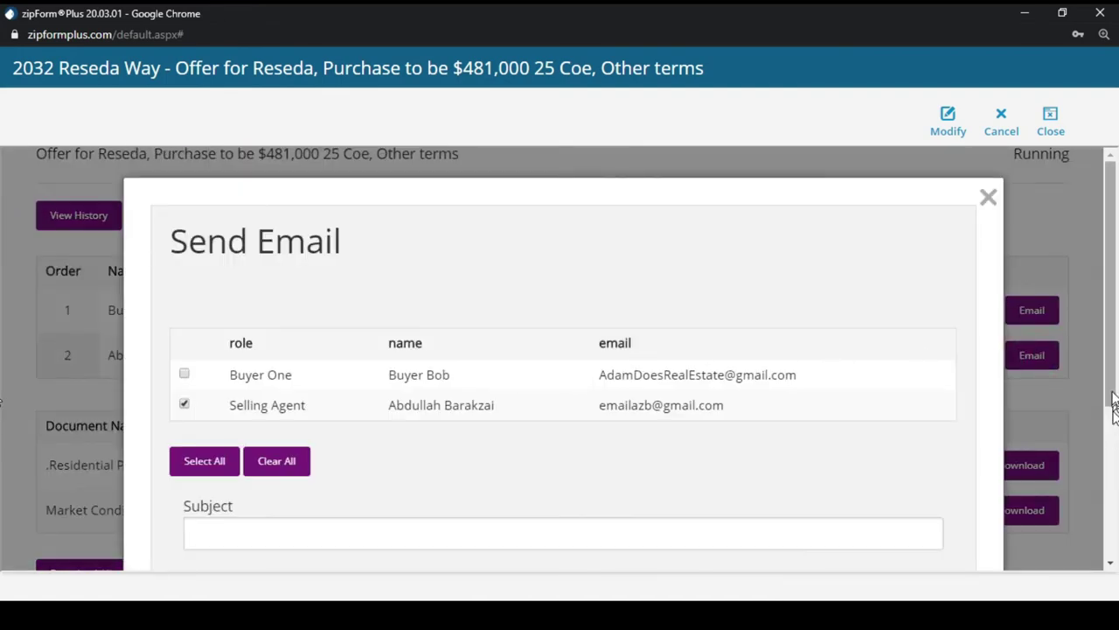
{"action": "scroll", "coordinate": [0, 448], "scroll_direction": "down", "scroll_amount": 3}
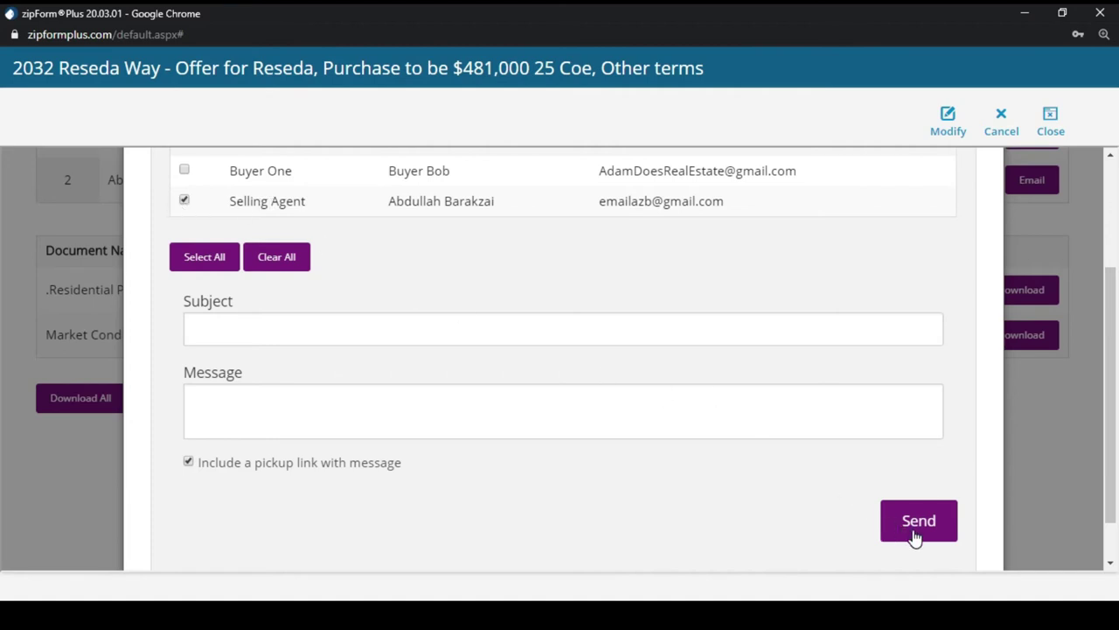
{"action": "left_click", "coordinate": [1025, 13]}
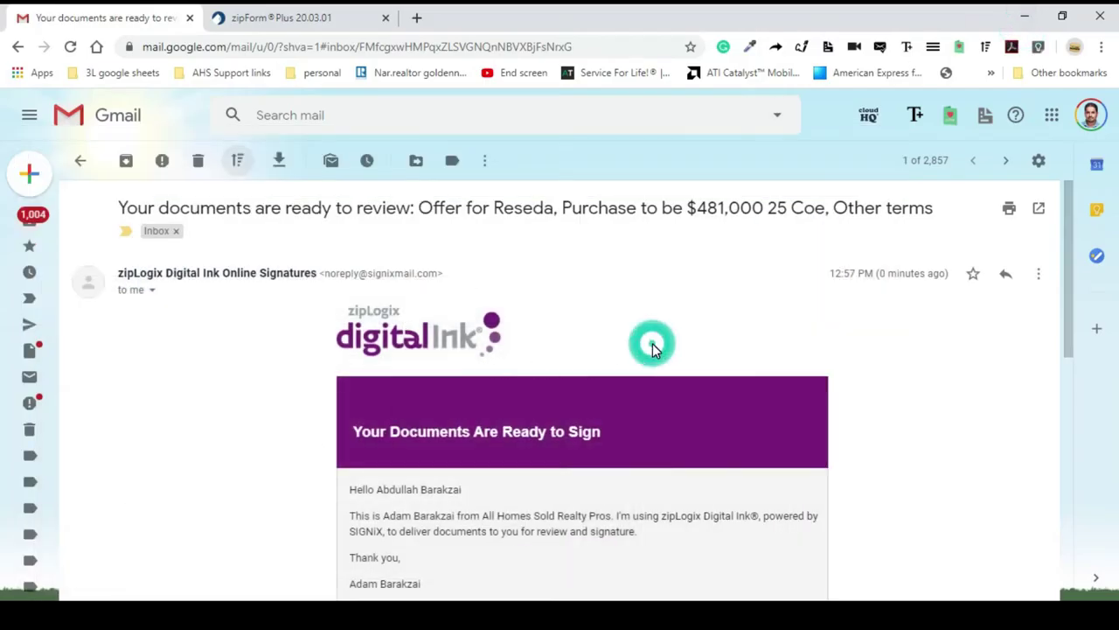
Step: Open the selling agent's signing session from the email, accept the legal consent, and begin guided signing with the default signature and initials
{"action": "scroll", "coordinate": [652, 345], "scroll_direction": "down", "scroll_amount": 3}
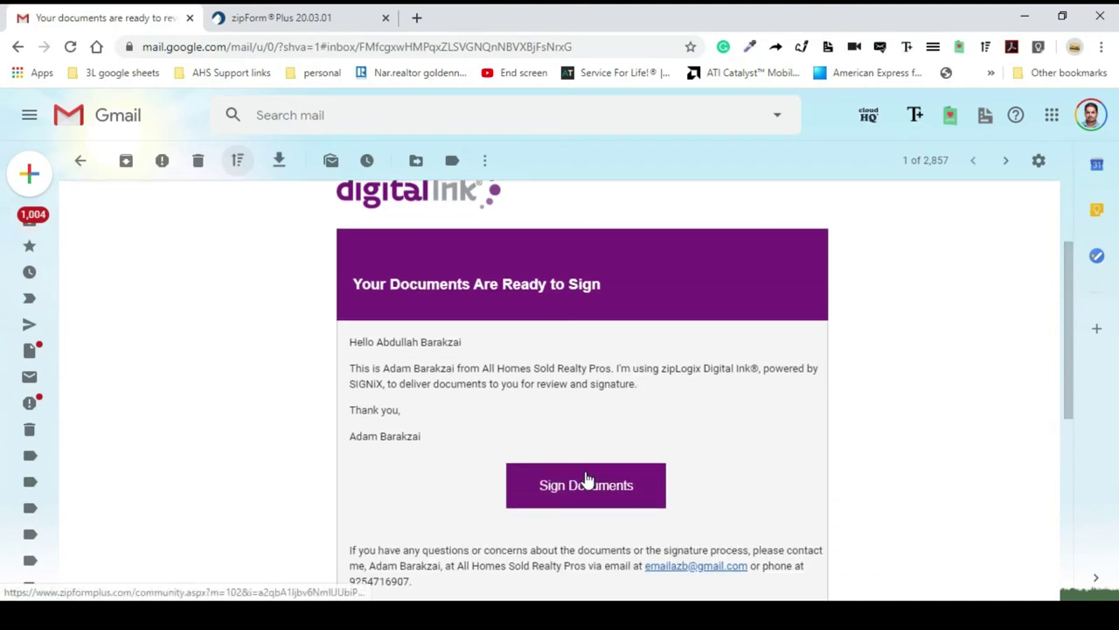
{"action": "left_click", "coordinate": [585, 481]}
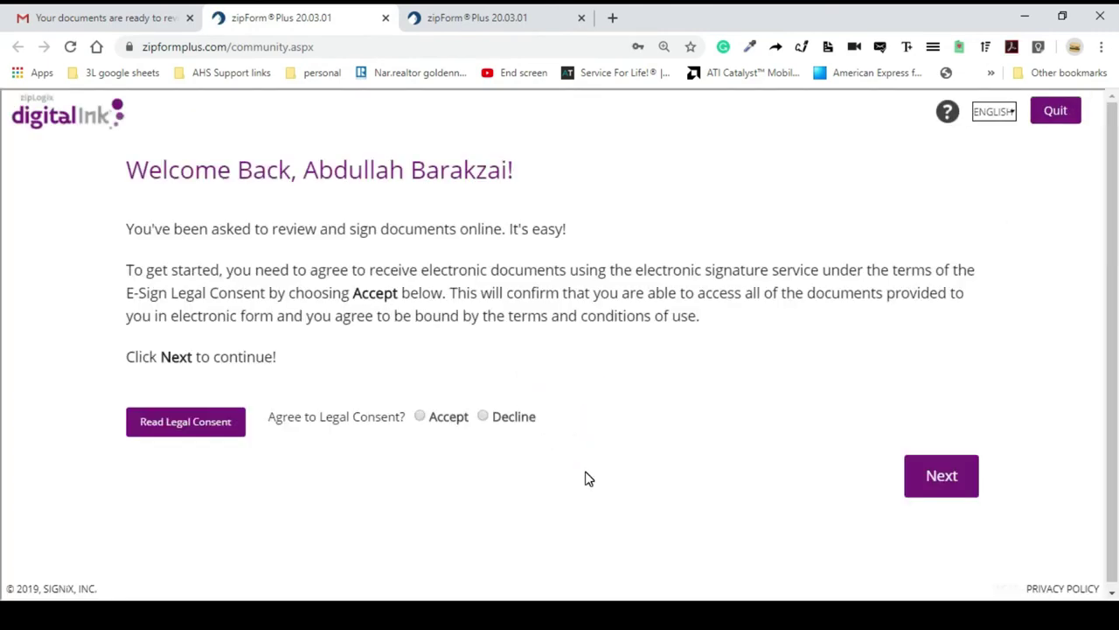
{"action": "left_click", "coordinate": [429, 418]}
{"action": "left_click", "coordinate": [948, 481]}
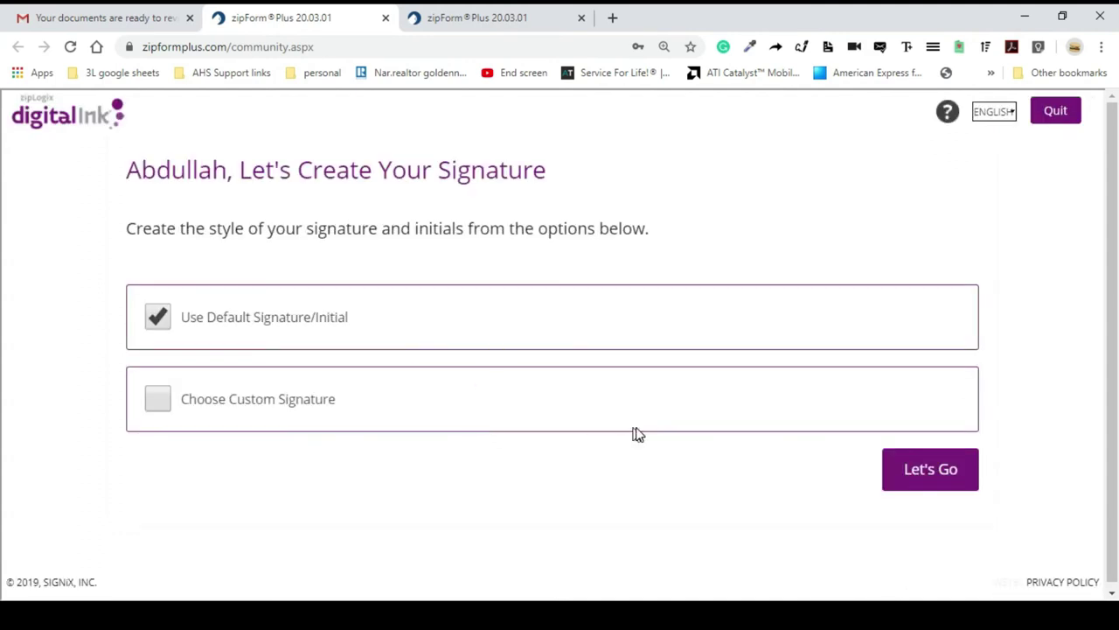
{"action": "left_click", "coordinate": [904, 477]}
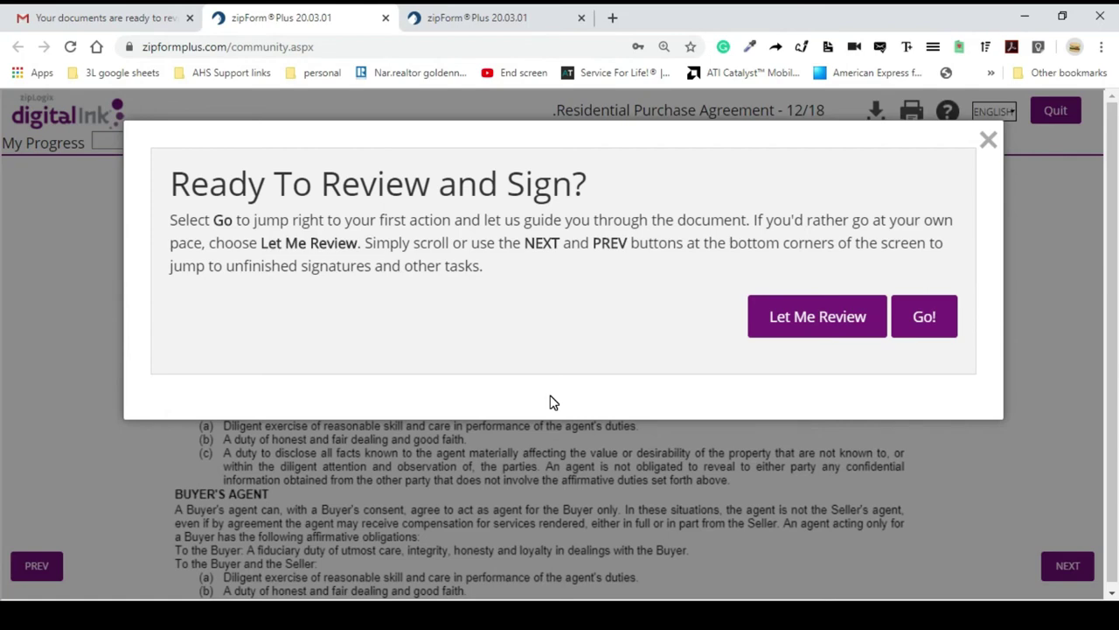
{"action": "left_click", "coordinate": [912, 317]}
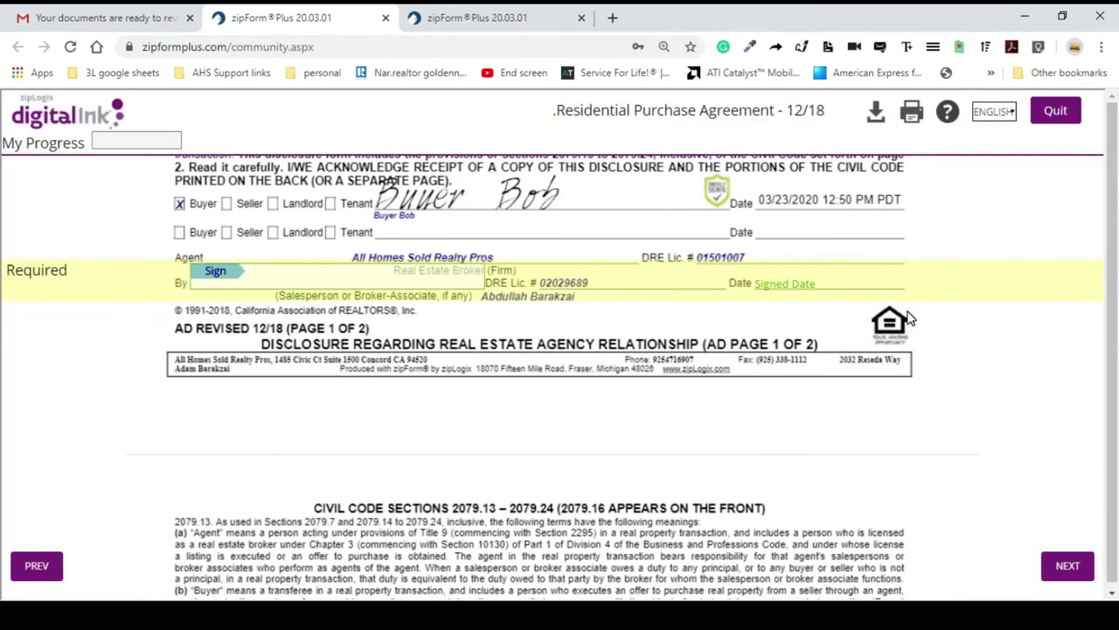
Step: Sign the purchase agreement's required agent fields, including the agency disclosure and buyer's brokerage lines, and finish signing
{"action": "left_click", "coordinate": [218, 275]}
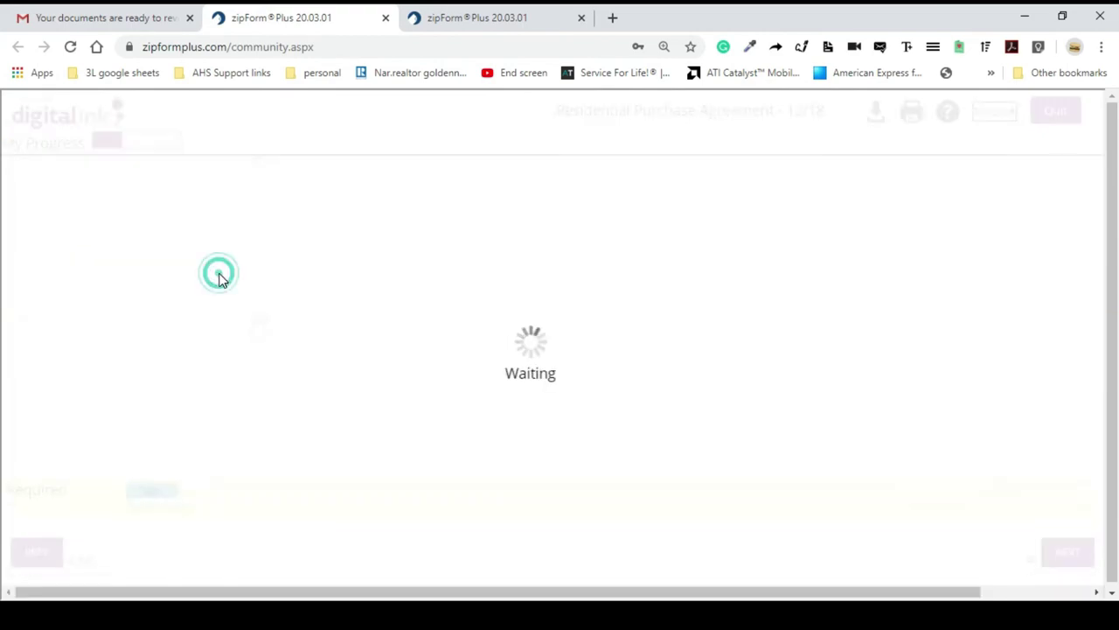
{"action": "left_click", "coordinate": [219, 274]}
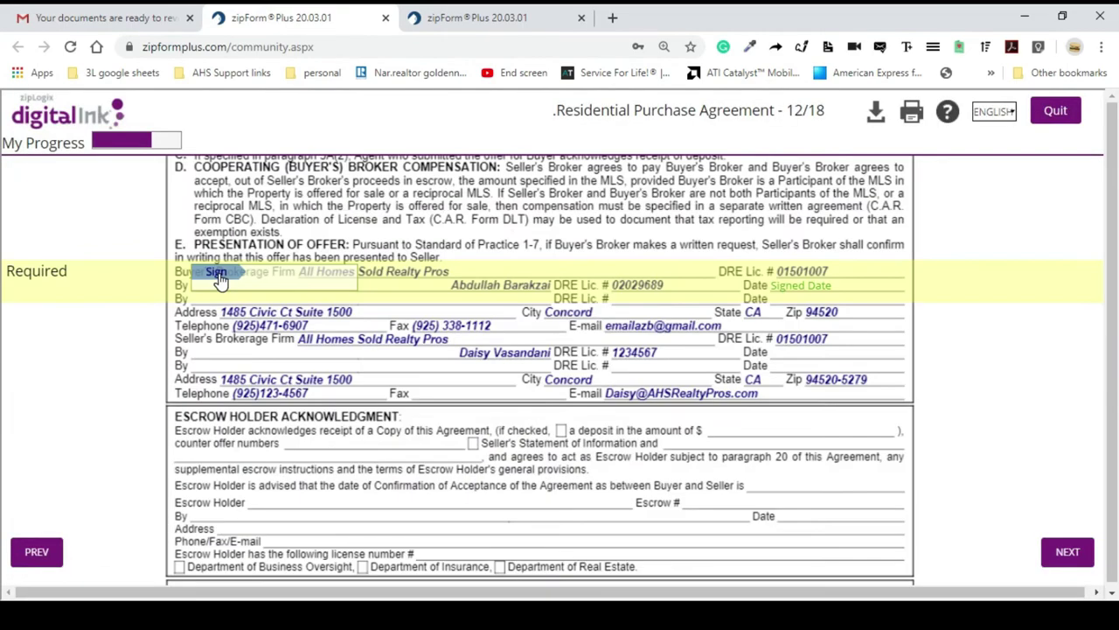
{"action": "left_click", "coordinate": [220, 275]}
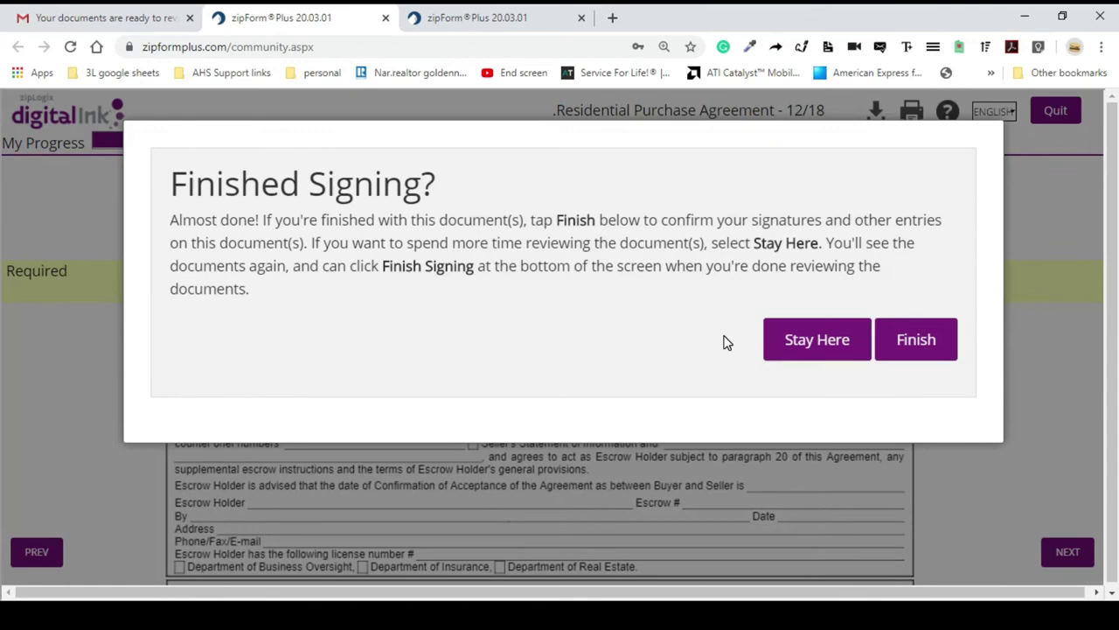
{"action": "left_click", "coordinate": [918, 340]}
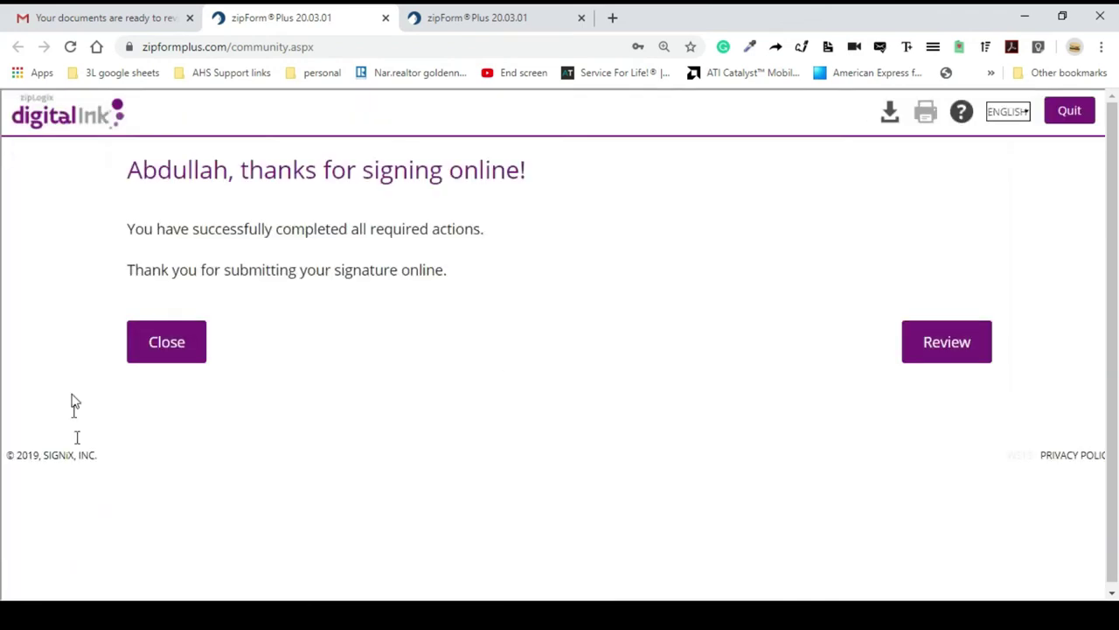
Step: Close the completed signing session and delete the "Your documents are ready to review" email in Gmail
{"action": "left_click", "coordinate": [163, 340]}
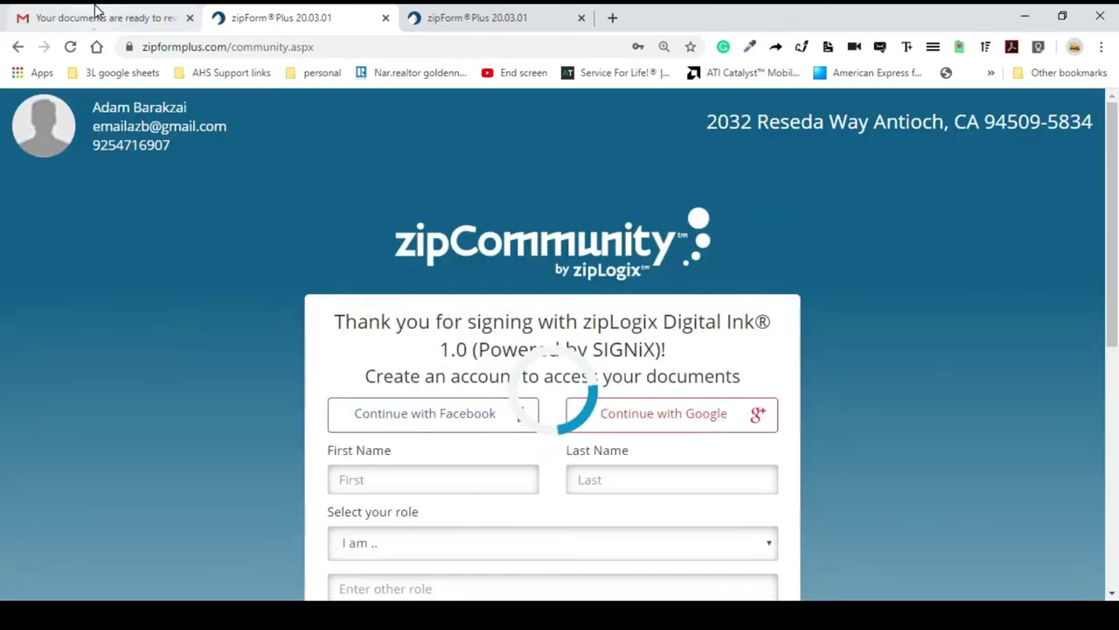
{"action": "left_click", "coordinate": [93, 15]}
{"action": "left_click", "coordinate": [199, 163]}
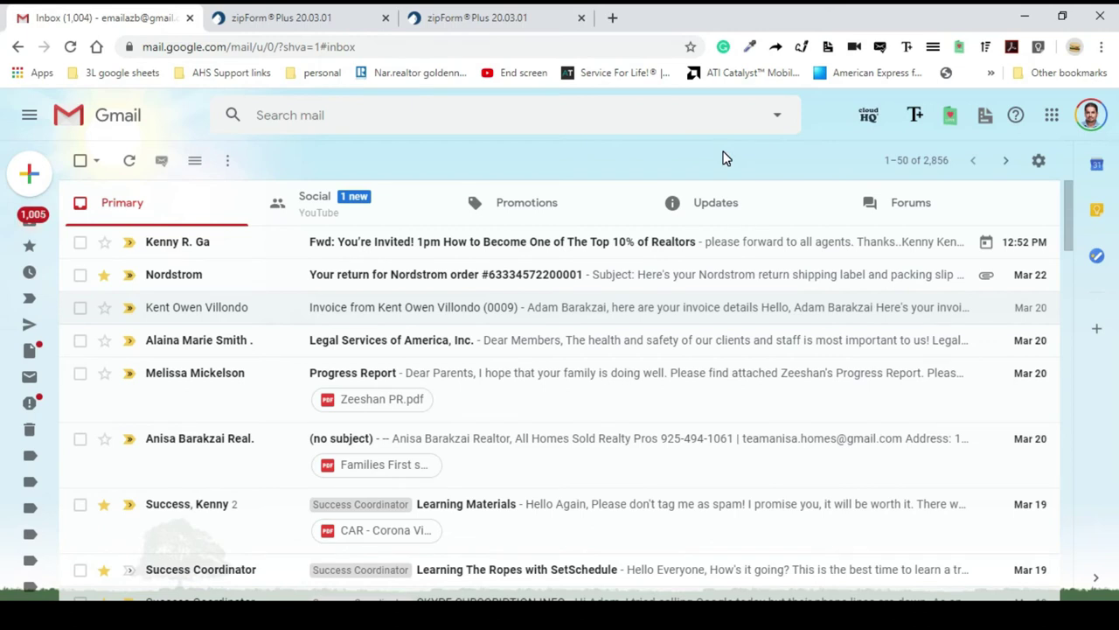
Step: Switch to zipForm Plus, discard the unsent Send Email form and close the Reseda packet's details page
{"action": "mouse_move", "coordinate": [265, 617]}
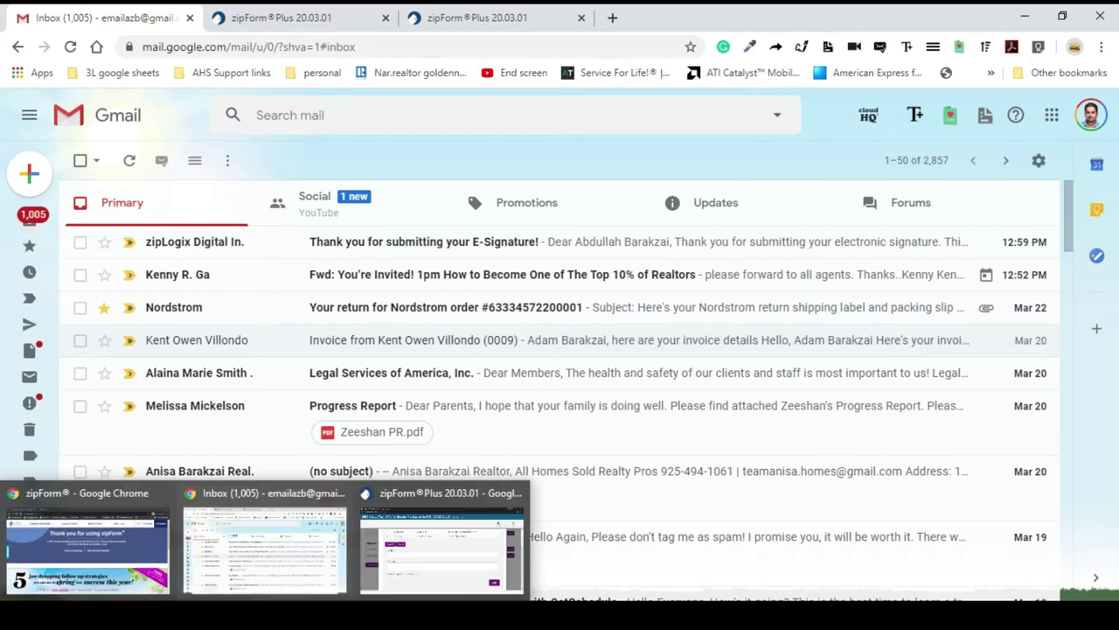
{"action": "left_click", "coordinate": [429, 551]}
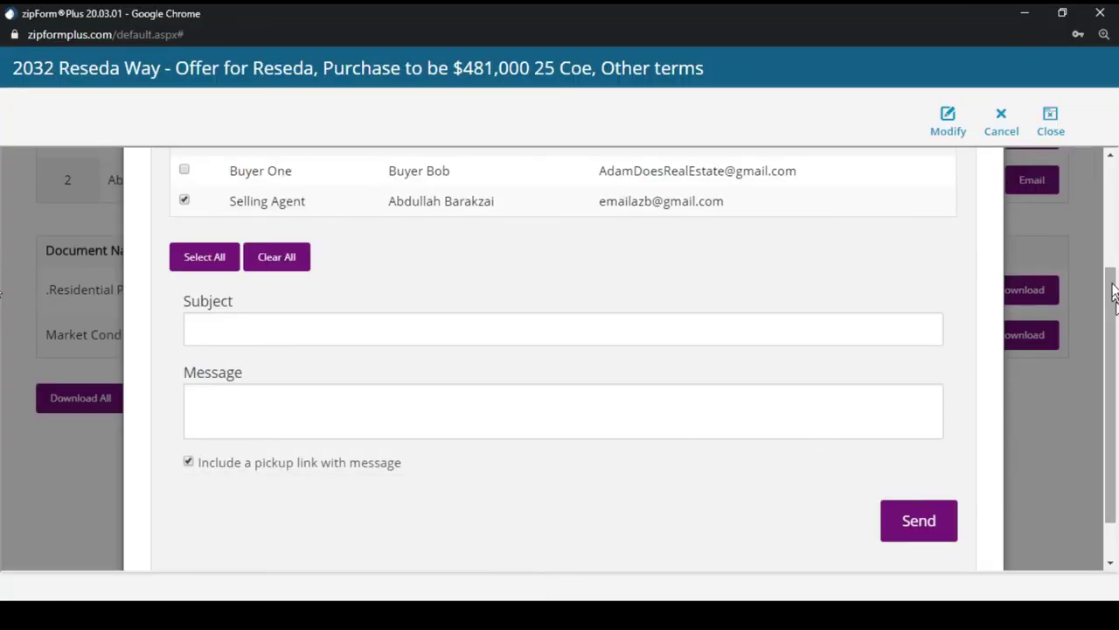
{"action": "scroll", "coordinate": [1111, 219], "scroll_direction": "up", "scroll_amount": 3}
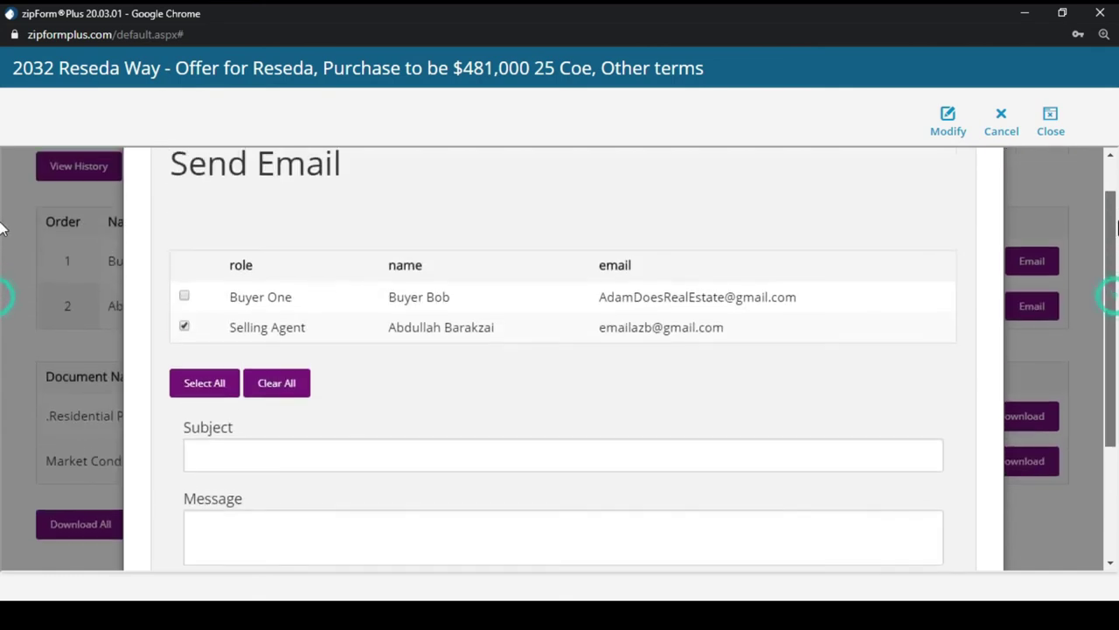
{"action": "left_click", "coordinate": [989, 167]}
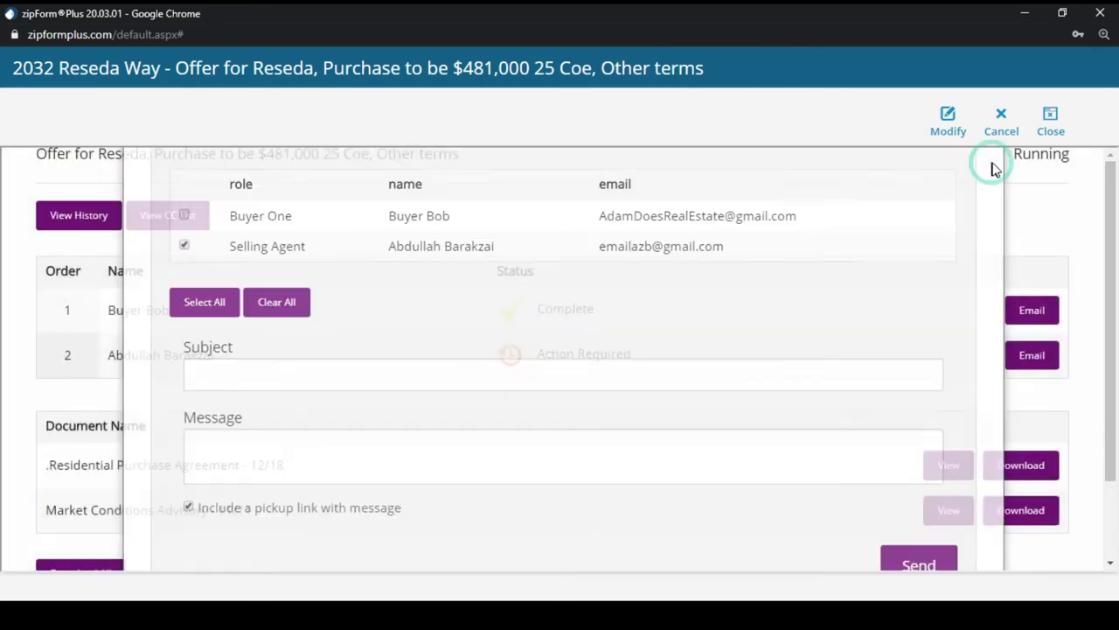
{"action": "left_click", "coordinate": [1050, 120]}
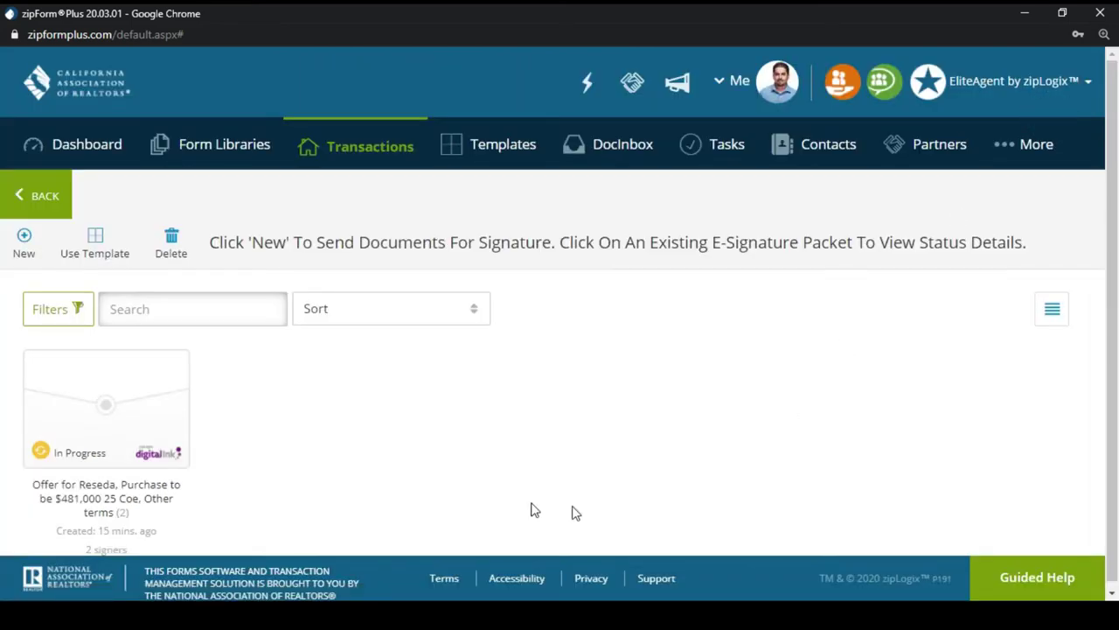
Step: Refresh the packet list by returning to the transaction summary, and reopen the Reseda offer packet to check its signing status
{"action": "left_click", "coordinate": [42, 212]}
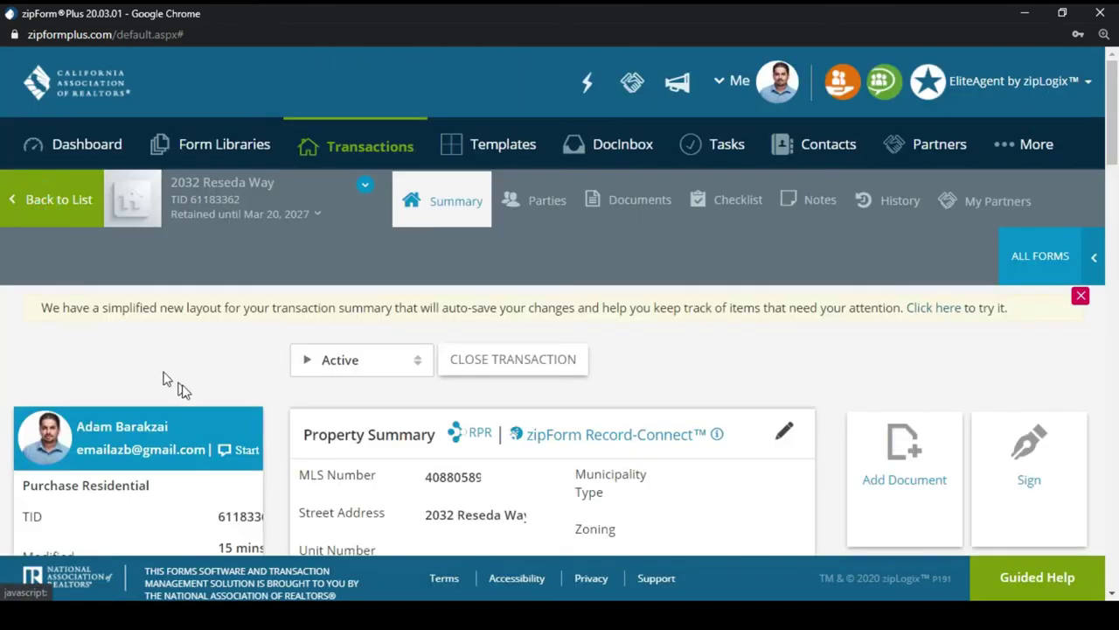
{"action": "left_click", "coordinate": [1023, 441]}
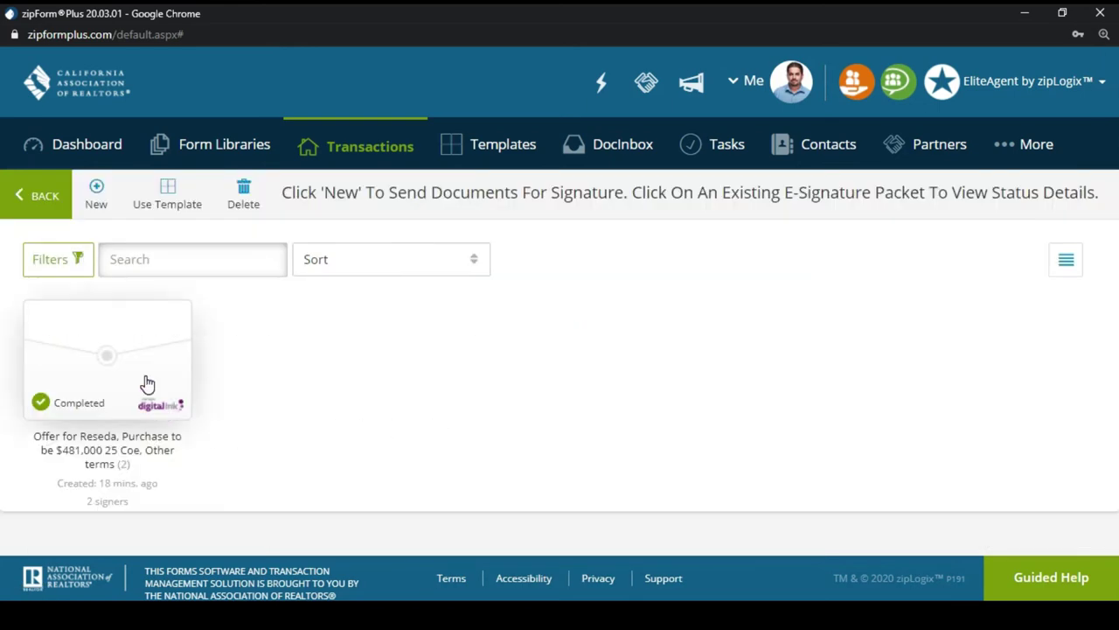
{"action": "left_click", "coordinate": [147, 385]}
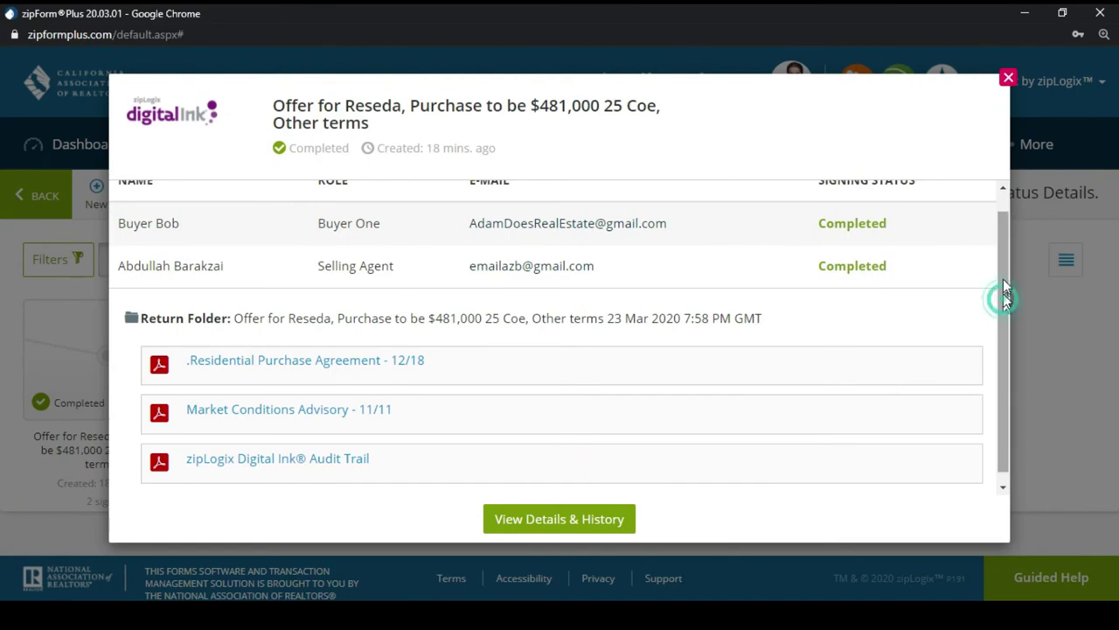
Step: Open the signed Residential Purchase Agreement - 12/18, locate the Reseda folder on the desktop, and download the agreement
{"action": "left_click", "coordinate": [376, 360]}
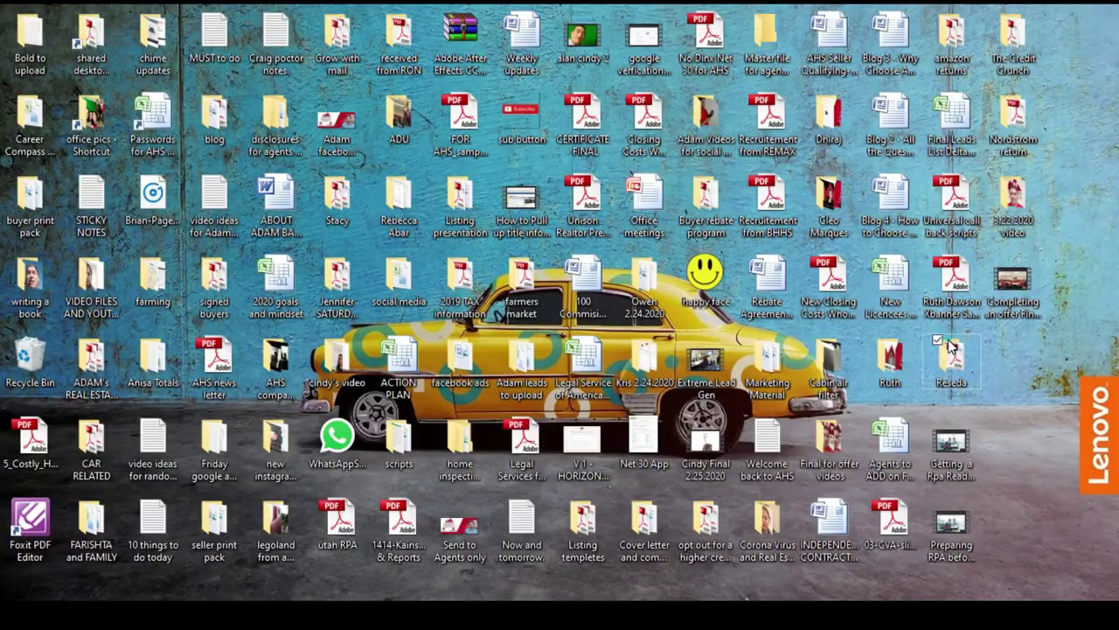
{"action": "double_click", "coordinate": [951, 347]}
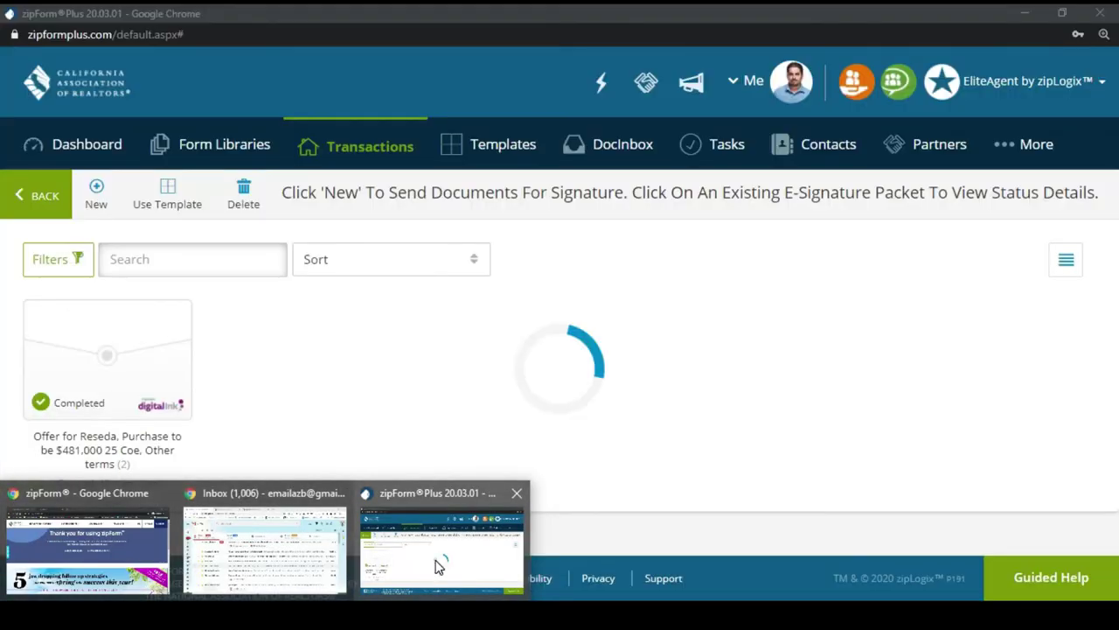
{"action": "left_click", "coordinate": [437, 567]}
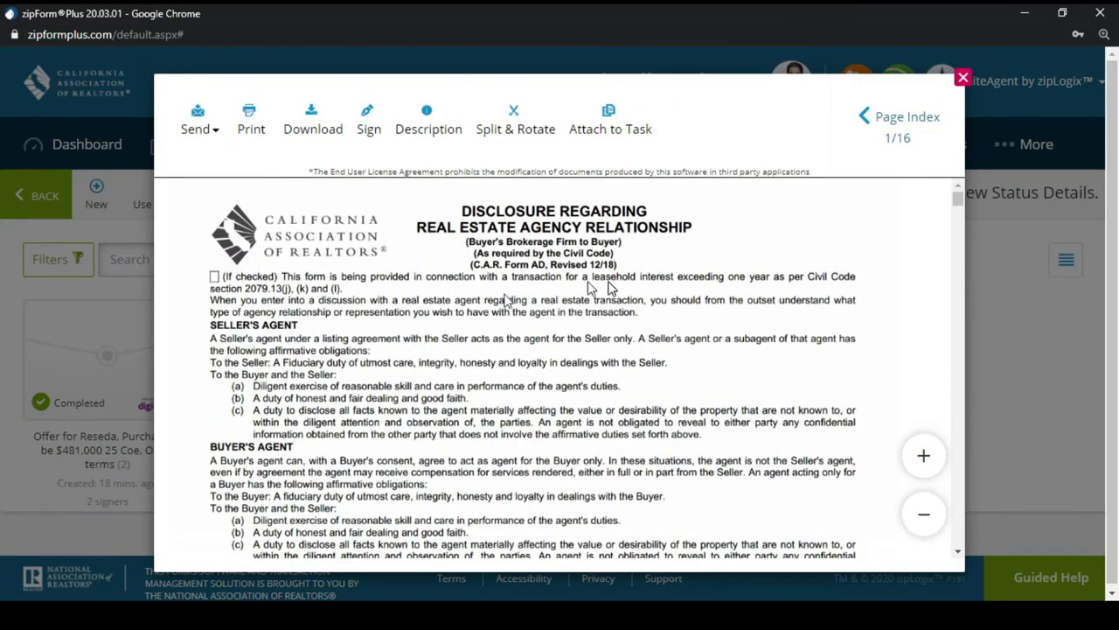
{"action": "left_click", "coordinate": [311, 119]}
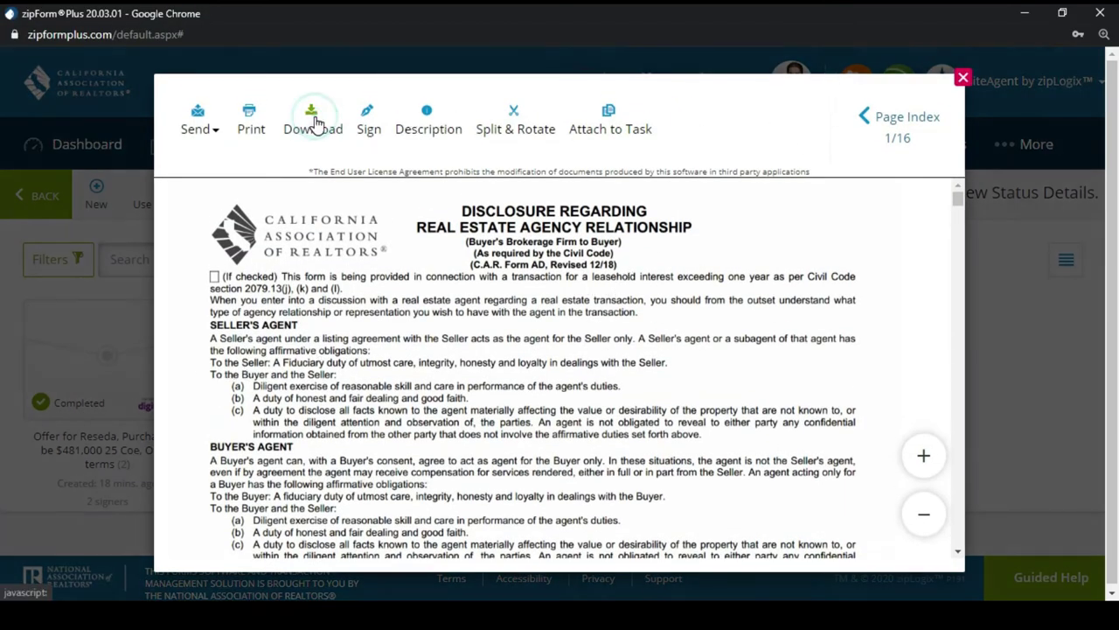
{"action": "left_click", "coordinate": [540, 216]}
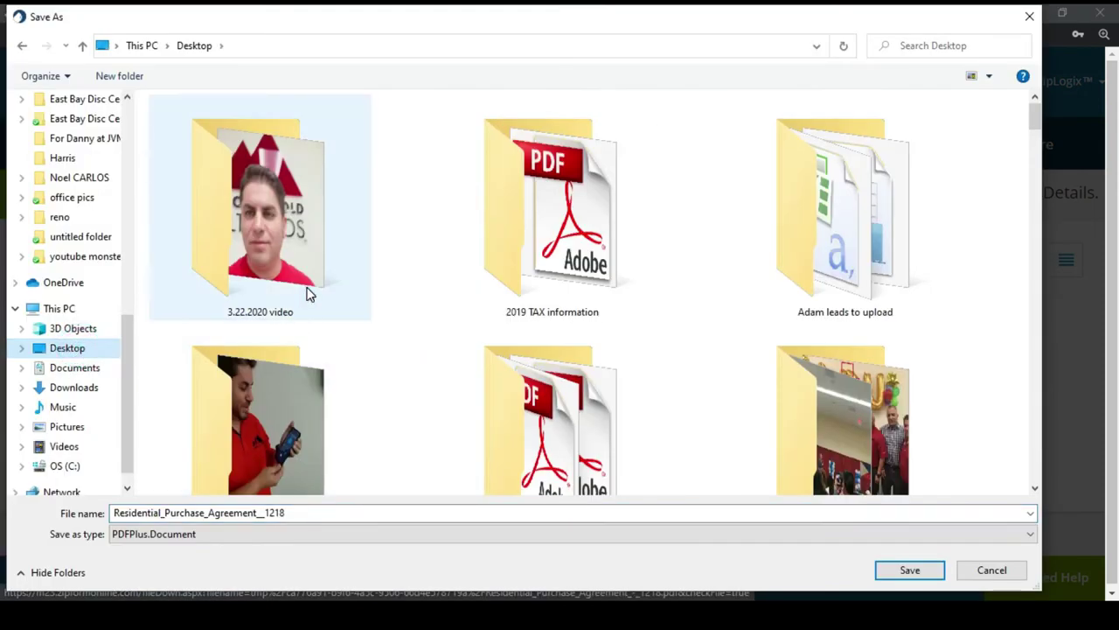
Step: Save the agreement in the Reseda folder with "Signed" added before Residential_Purchase_Agreement__1218, and close the download dialog and document
{"action": "left_click", "coordinate": [307, 292]}
{"action": "key", "text": "Right"}
{"action": "key", "text": "Right"}
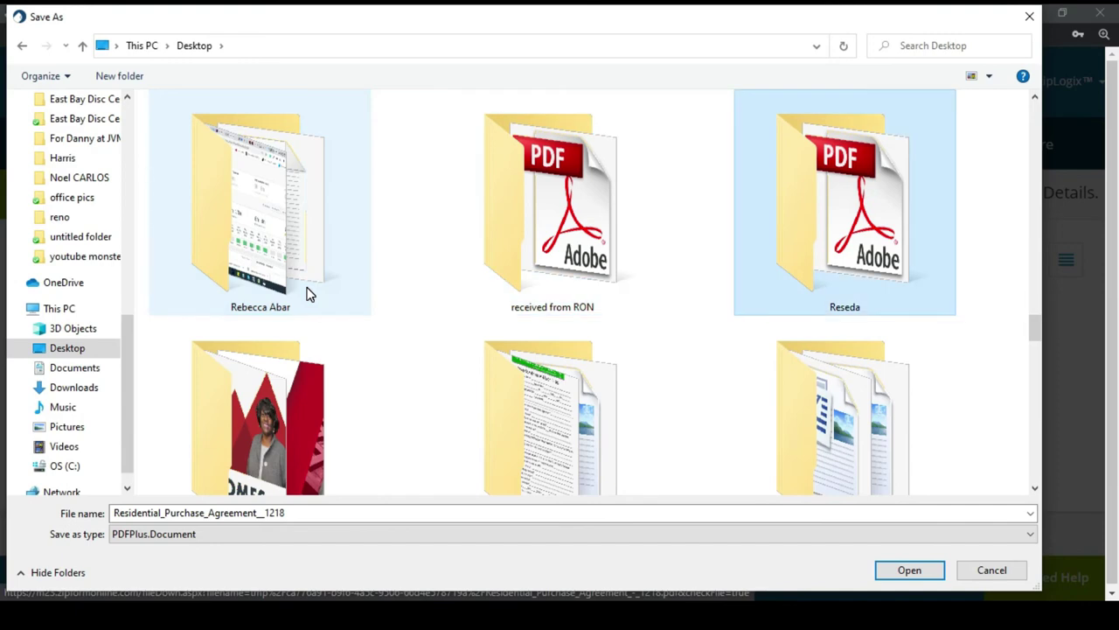
{"action": "key", "text": "Return"}
{"action": "left_click", "coordinate": [311, 510]}
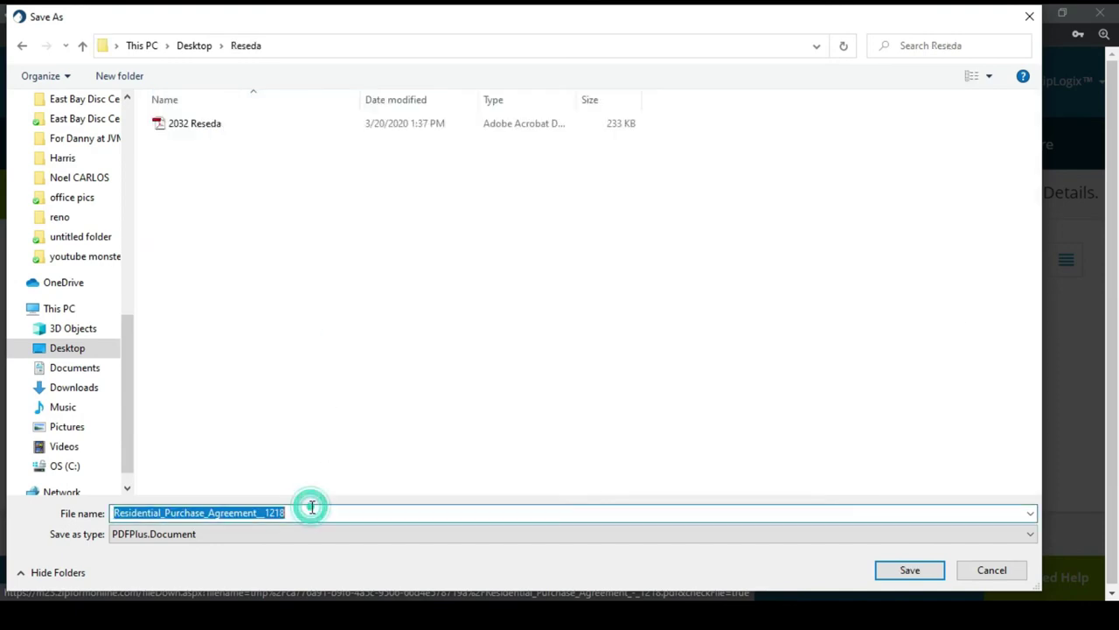
{"action": "left_click", "coordinate": [311, 507]}
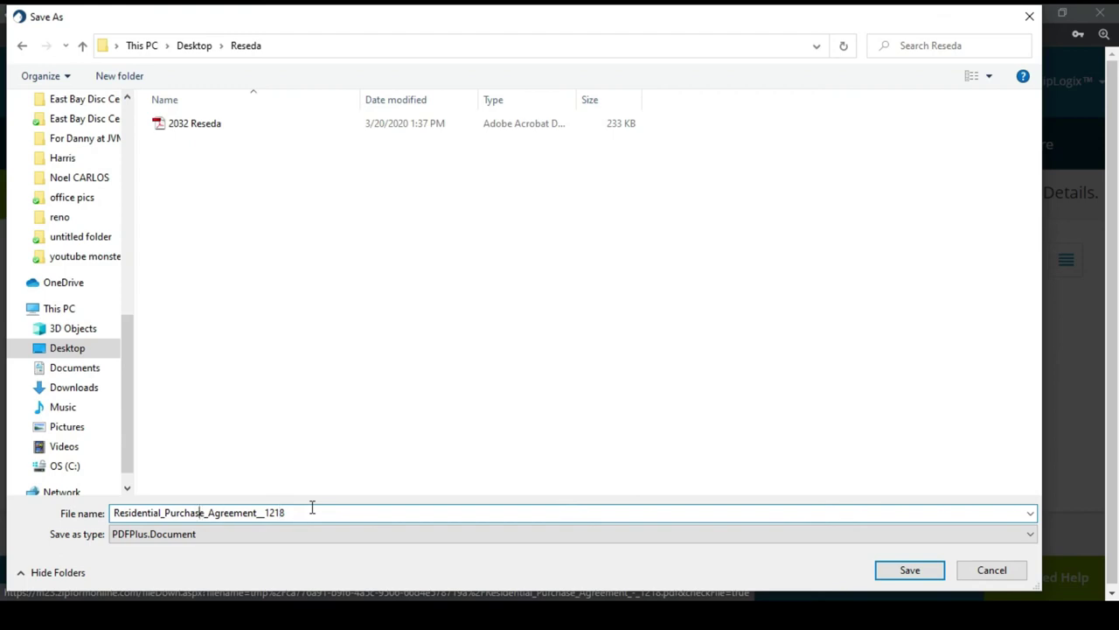
{"action": "type", "text": "Signed"}
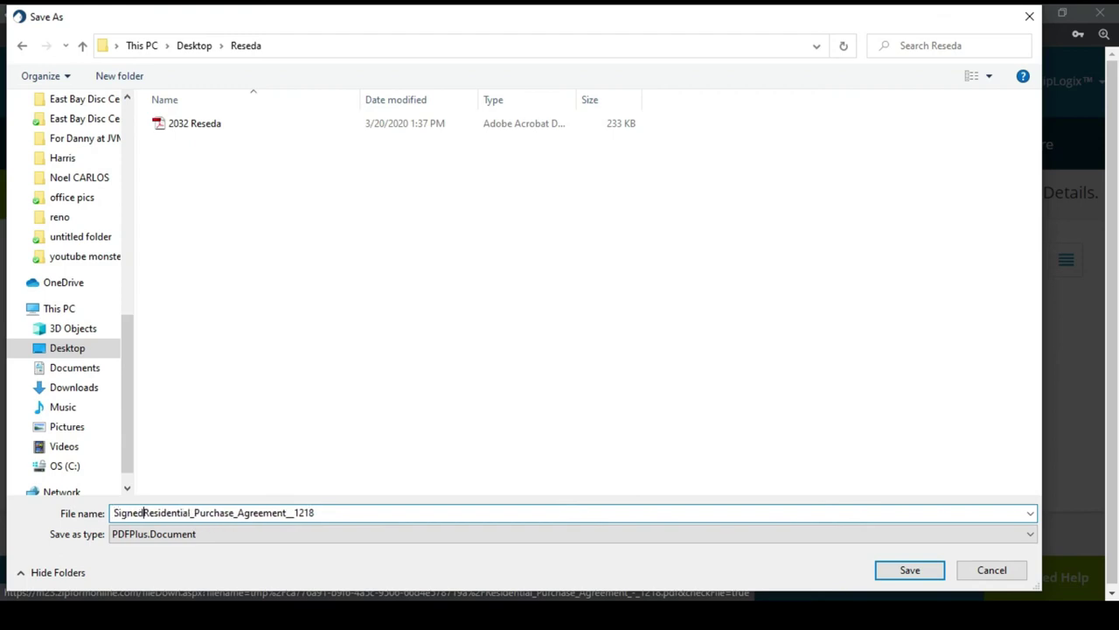
{"action": "key", "text": "Return"}
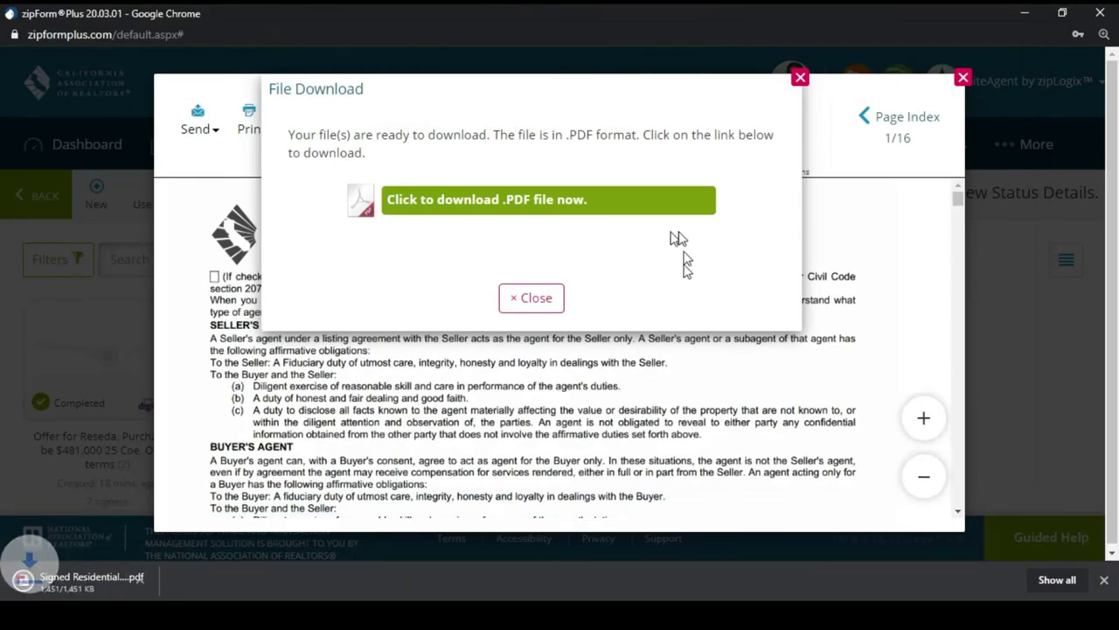
{"action": "left_click", "coordinate": [547, 301]}
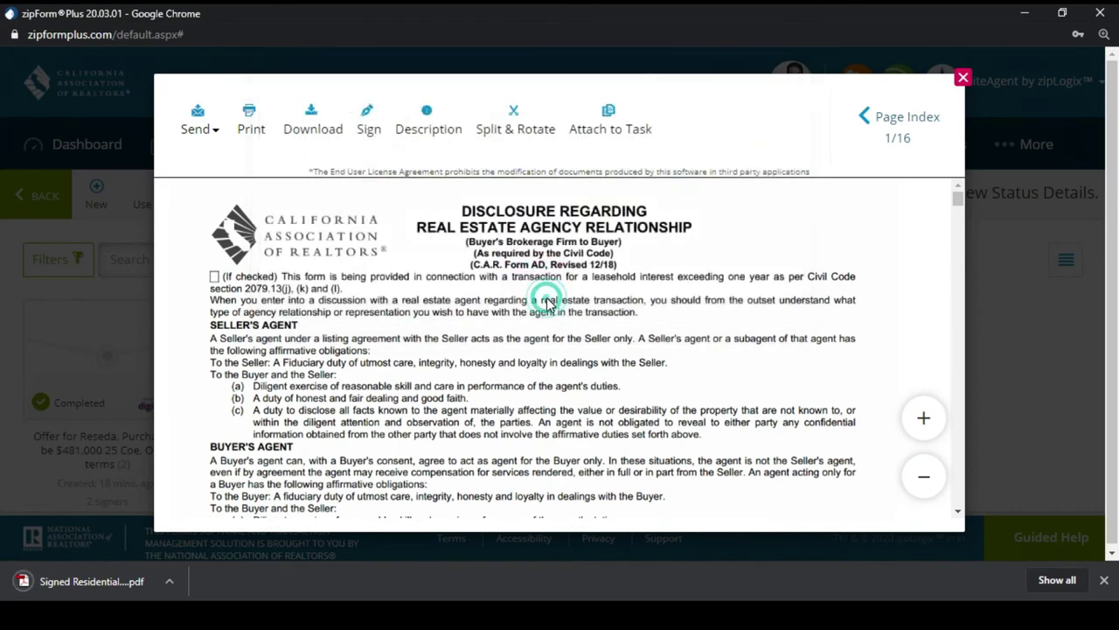
{"action": "left_click", "coordinate": [963, 77]}
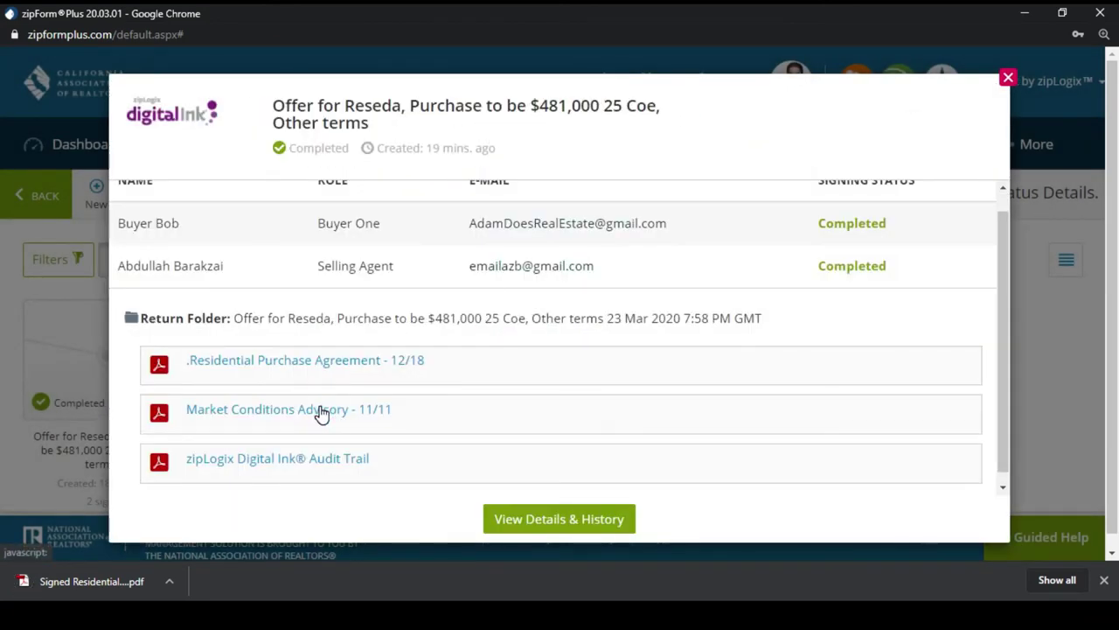
Step: Download the signed Market Conditions Advisory - 11/11 into the Reseda folder as Market_Conditions_Advisory, and close the download dialog
{"action": "left_click", "coordinate": [321, 411]}
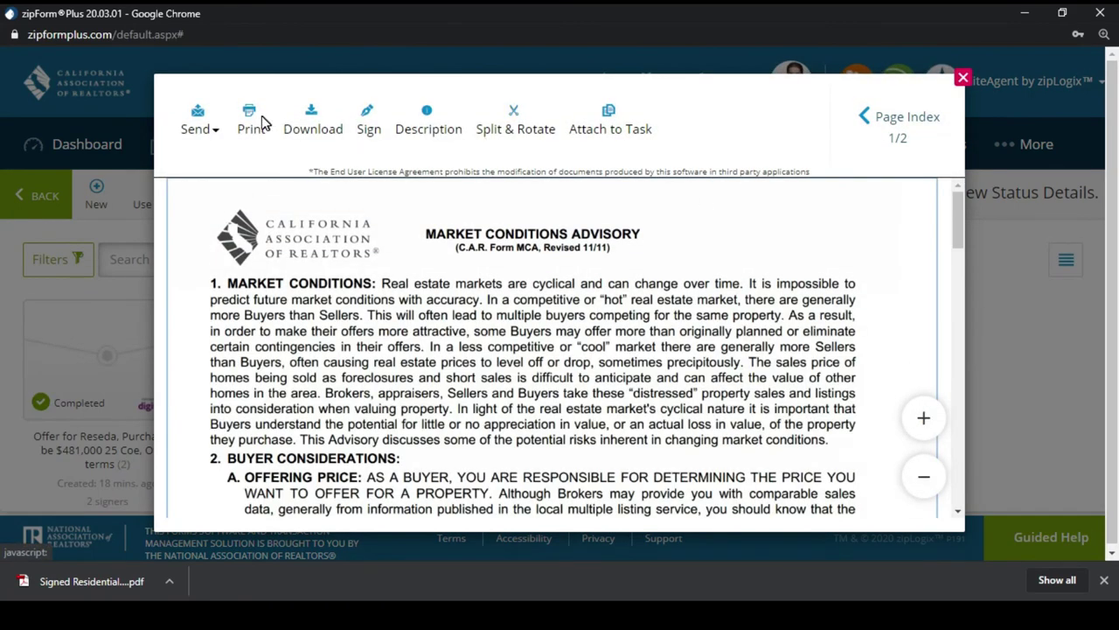
{"action": "left_click", "coordinate": [315, 120]}
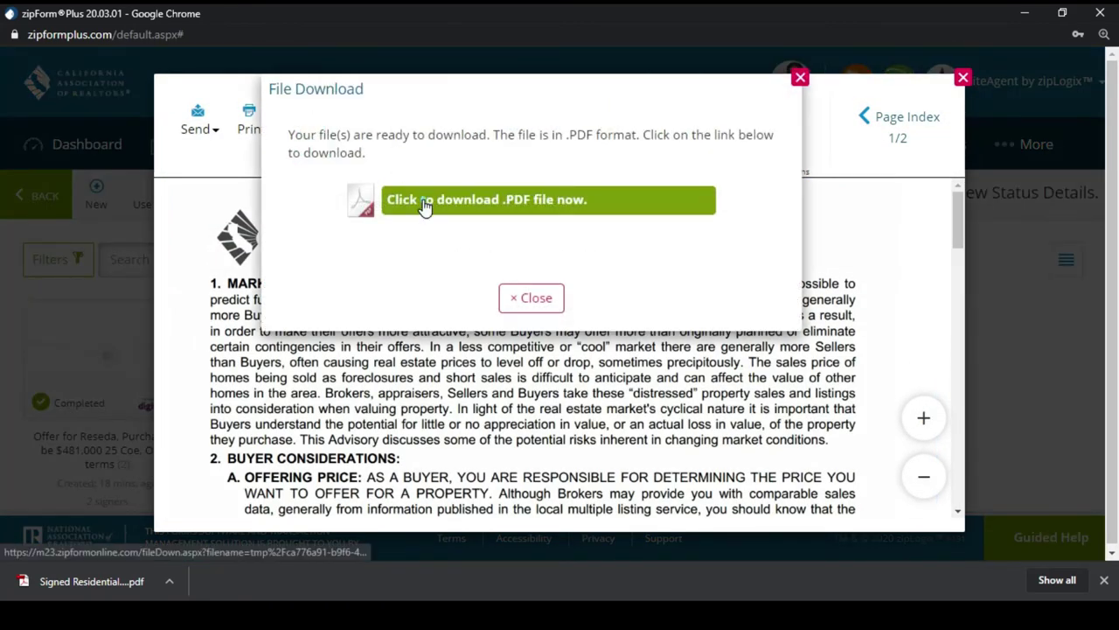
{"action": "left_click", "coordinate": [425, 205]}
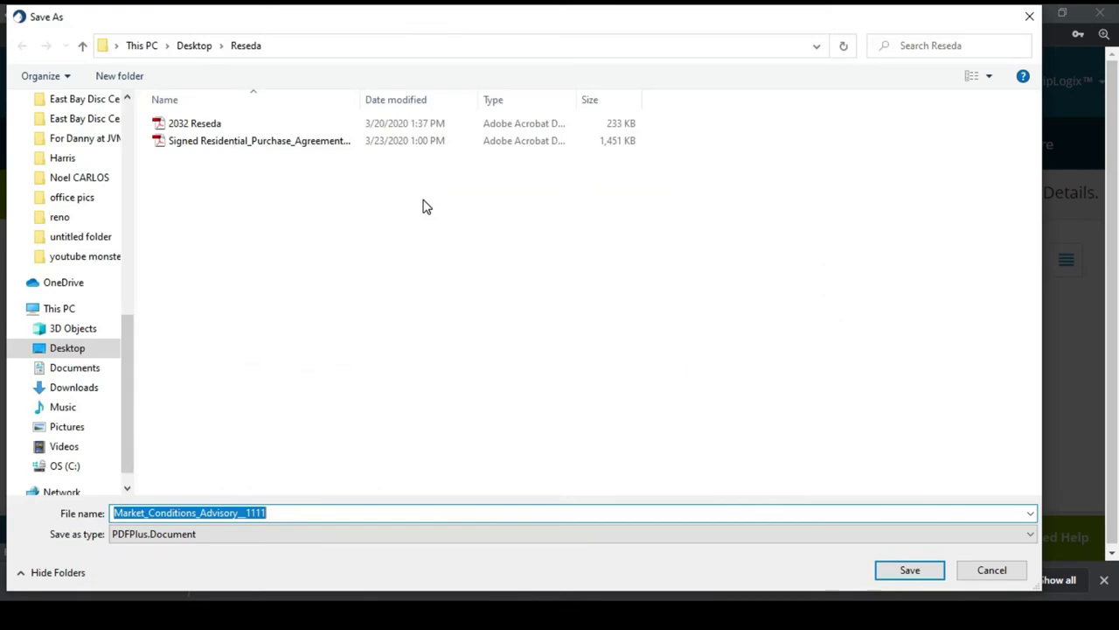
{"action": "key", "text": "End"}
{"action": "key", "text": "BackSpace"}
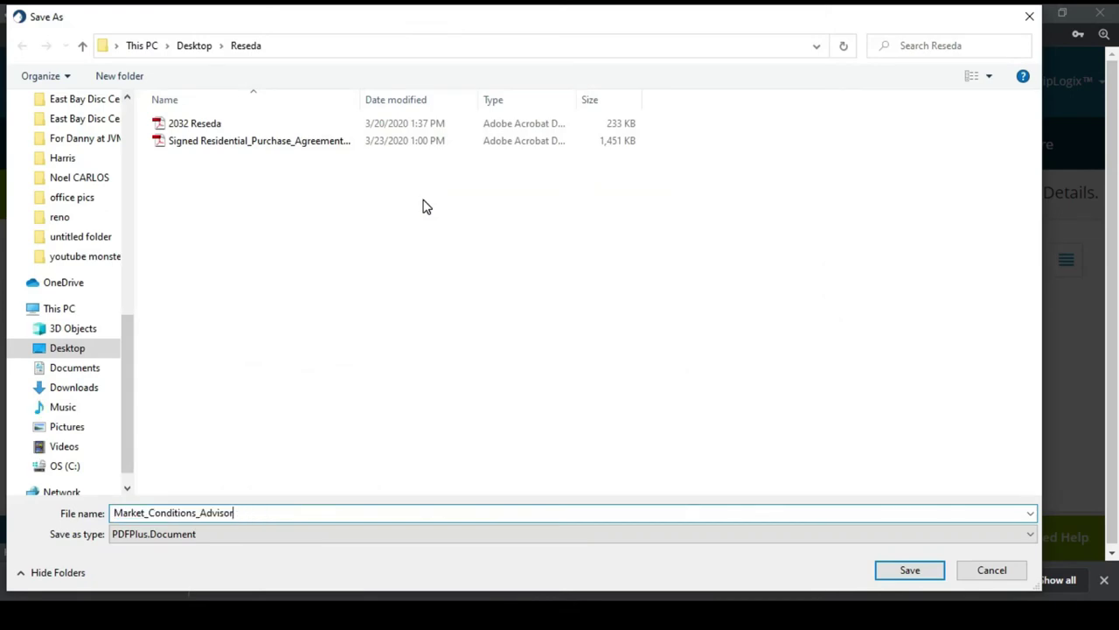
{"action": "key", "text": "Return"}
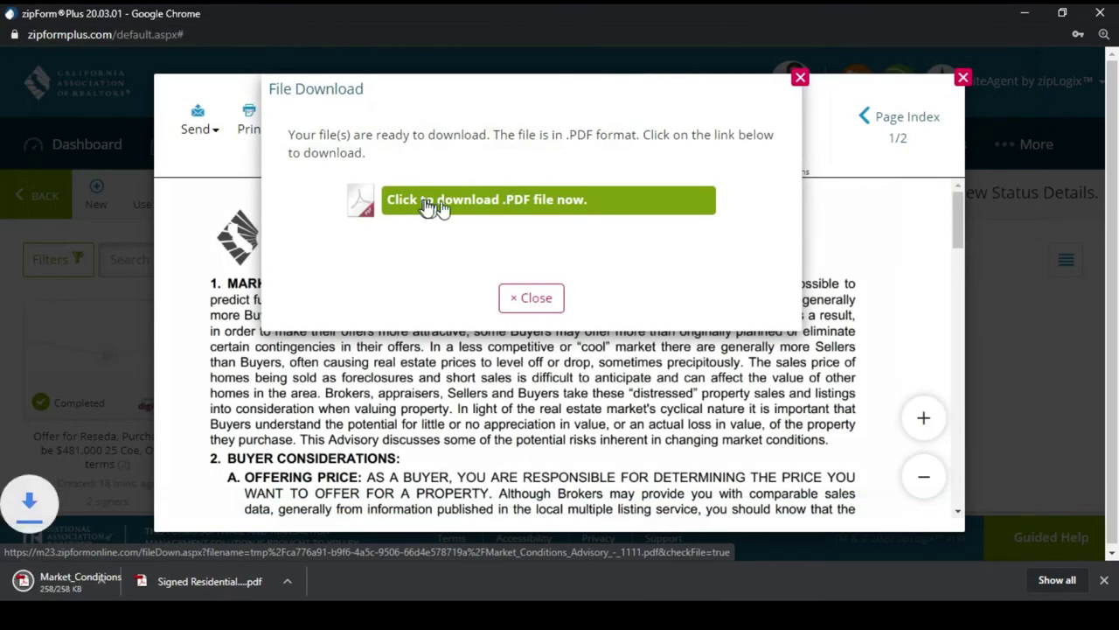
{"action": "left_click", "coordinate": [522, 298]}
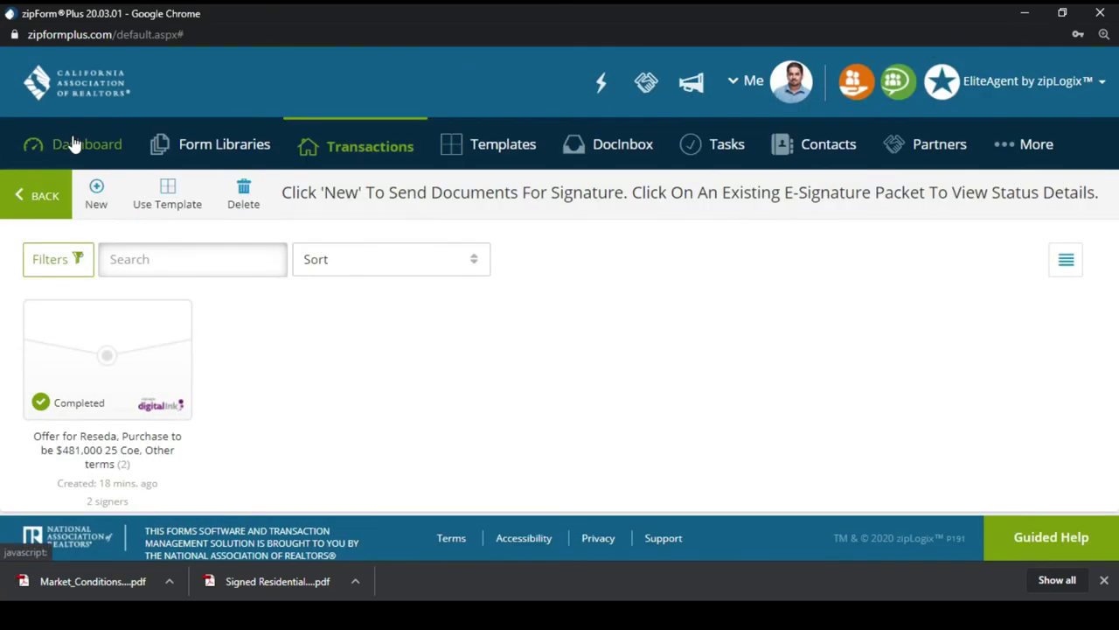
Step: Review the dashboard's sales figures and recent activity, and look through the list of transactions
{"action": "left_click", "coordinate": [75, 143]}
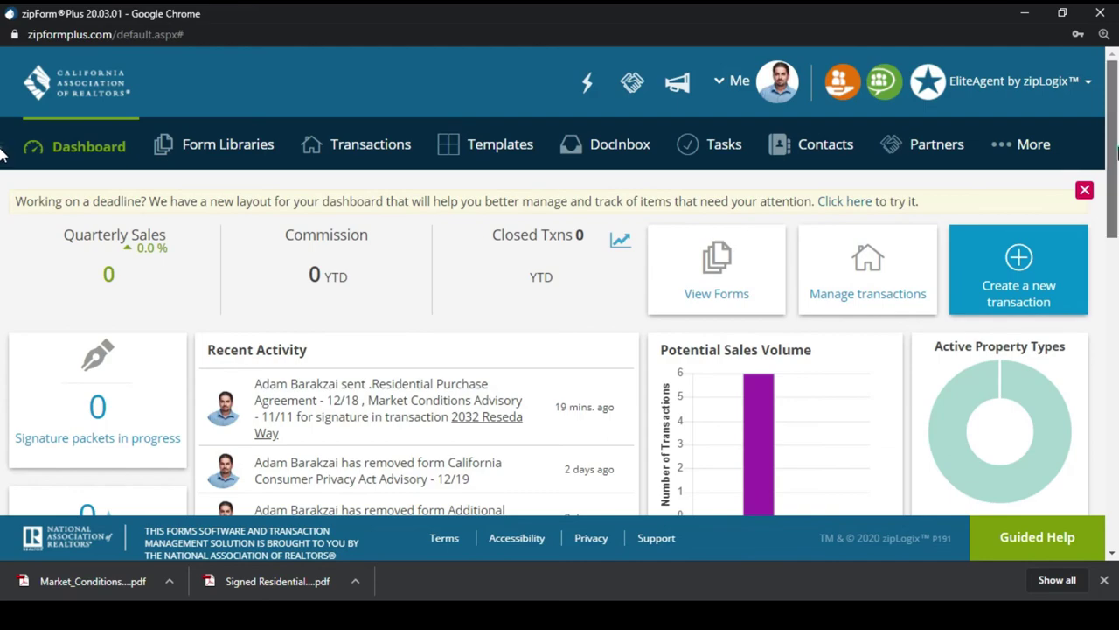
{"action": "scroll", "coordinate": [5, 157], "scroll_direction": "down", "scroll_amount": 6}
{"action": "scroll", "coordinate": [3, 263], "scroll_direction": "up", "scroll_amount": 5}
{"action": "scroll", "coordinate": [3, 175], "scroll_direction": "up", "scroll_amount": 1}
{"action": "left_click", "coordinate": [383, 160]}
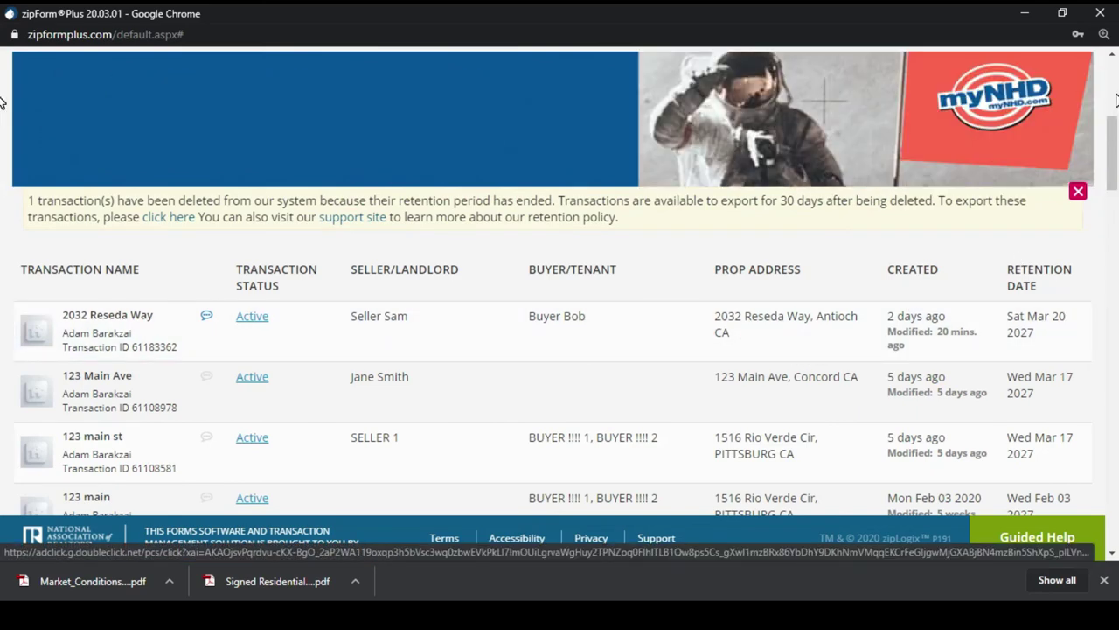
{"action": "left_click_drag", "start_coordinate": [1113, 131], "coordinate": [1110, 70]}
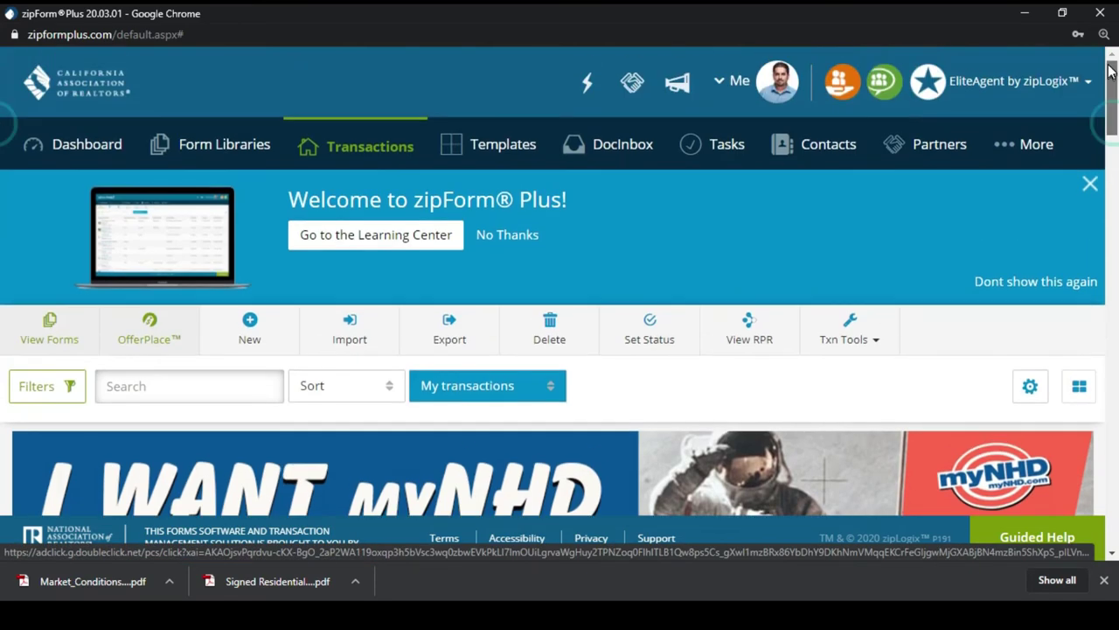
Step: Close the zipForm Plus window and check the downloaded PDFs in the Reseda folder
{"action": "left_click", "coordinate": [1093, 10]}
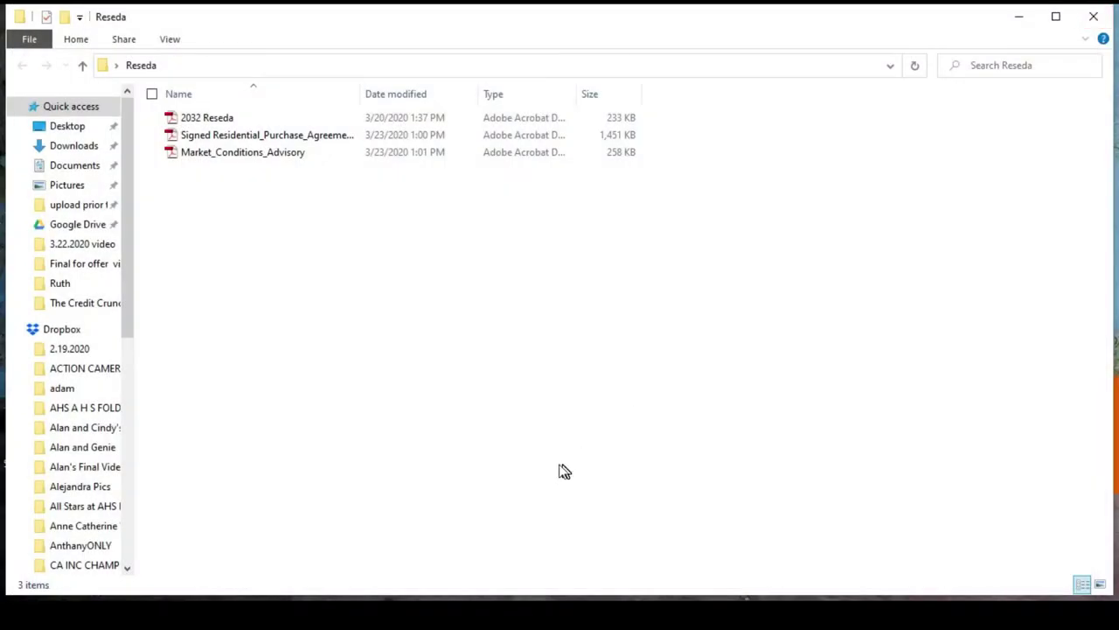
{"action": "left_click", "coordinate": [1029, 15]}
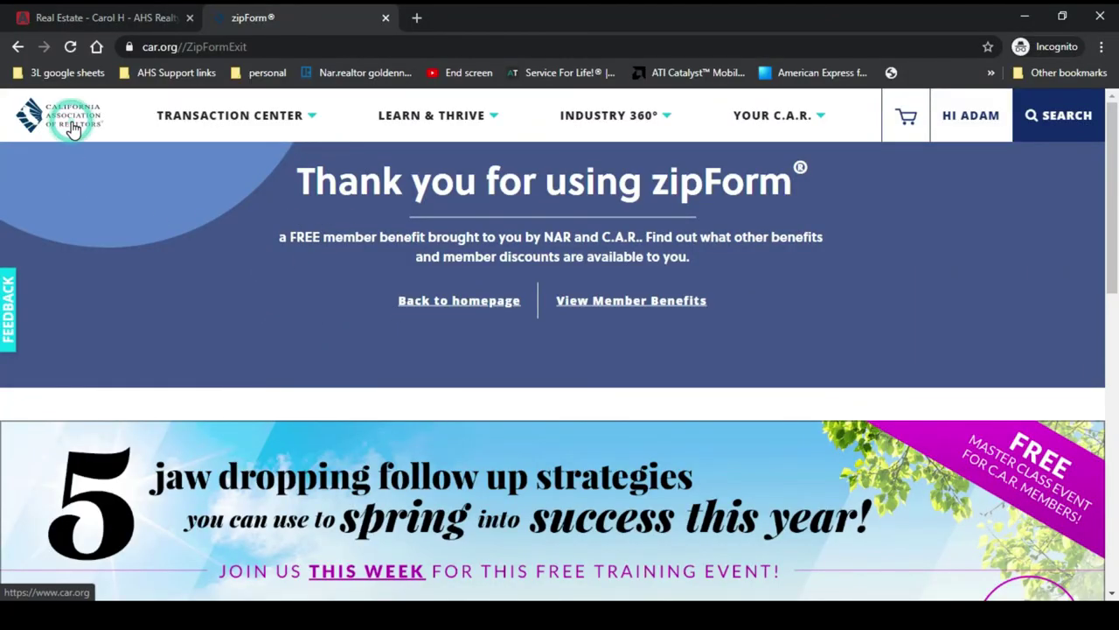
Step: Relaunch zipForm Plus from the C.A.R. homepage and quit it at the expiring libraries notice, accepting the logout redirect
{"action": "left_click", "coordinate": [72, 128]}
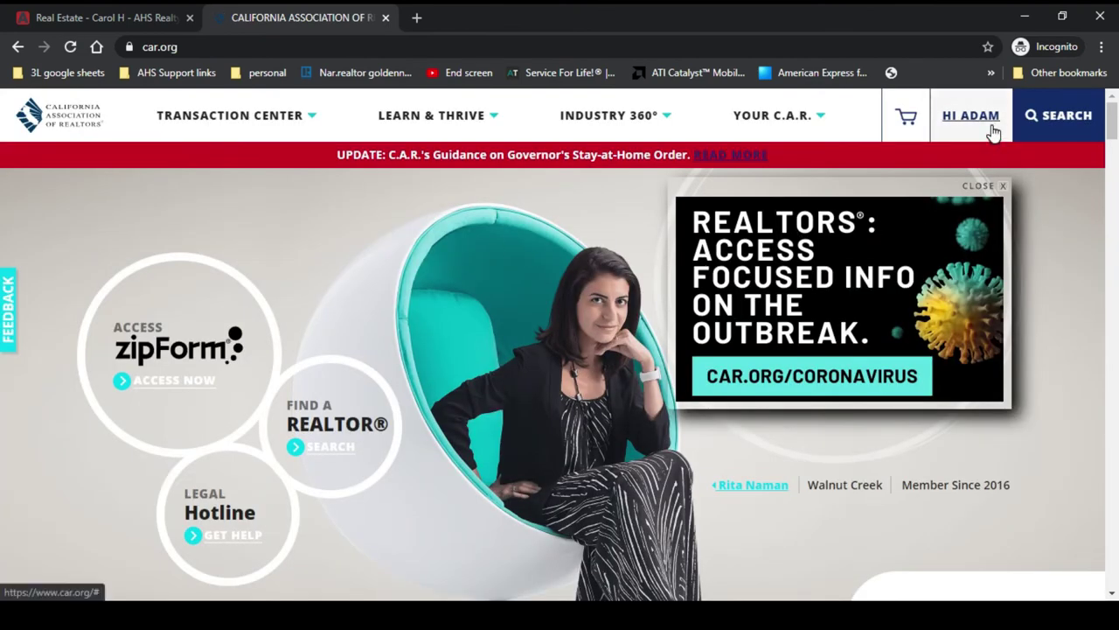
{"action": "left_click", "coordinate": [208, 397]}
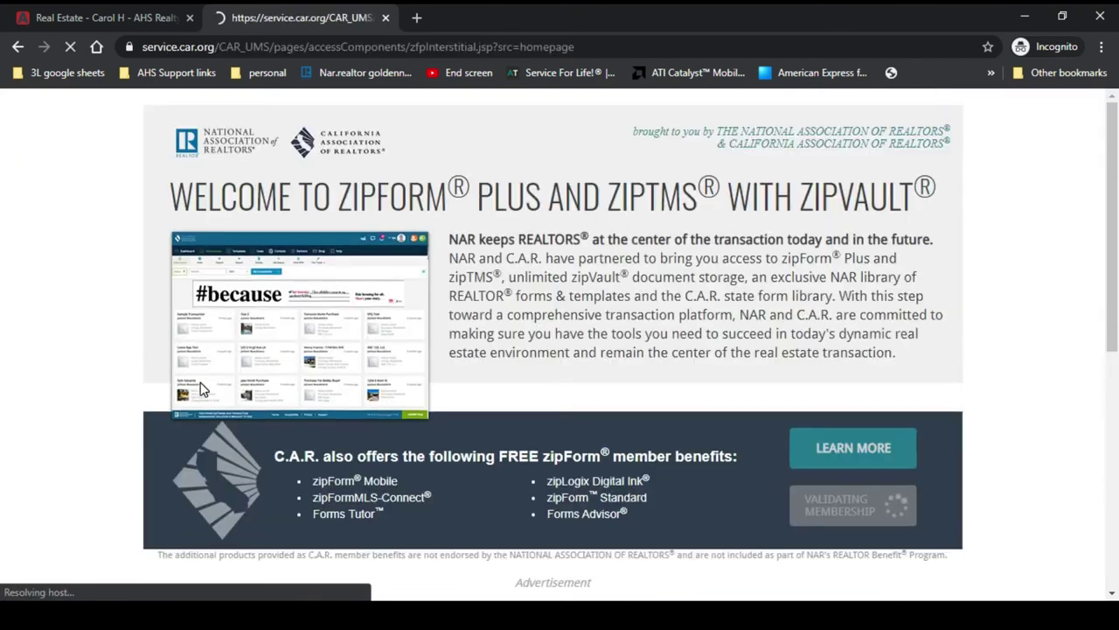
{"action": "left_click", "coordinate": [894, 513]}
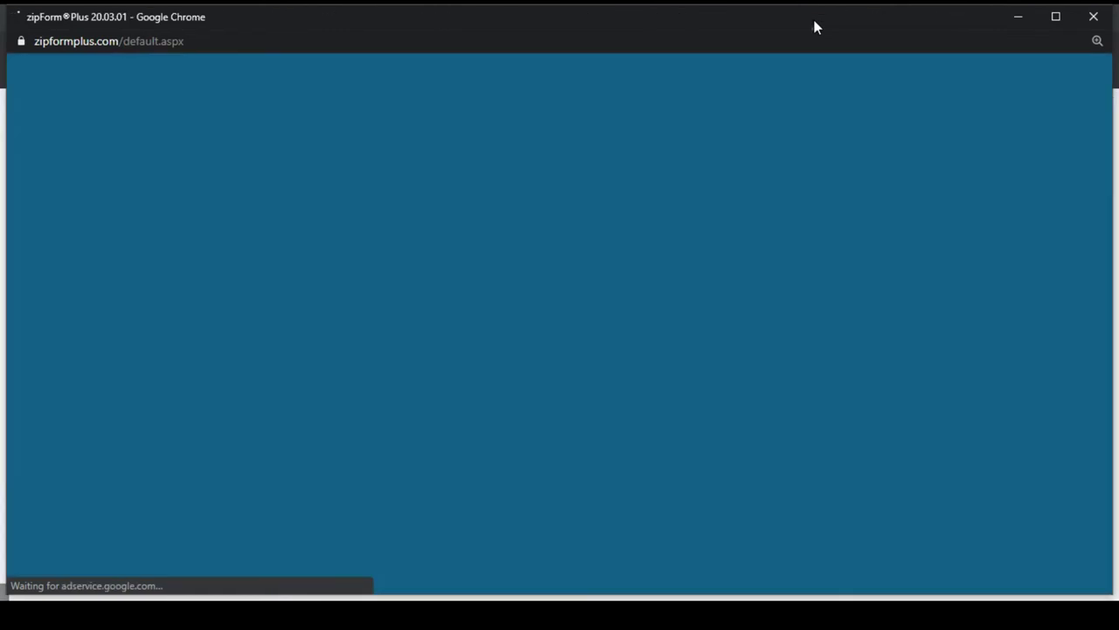
{"action": "double_click", "coordinate": [812, 27]}
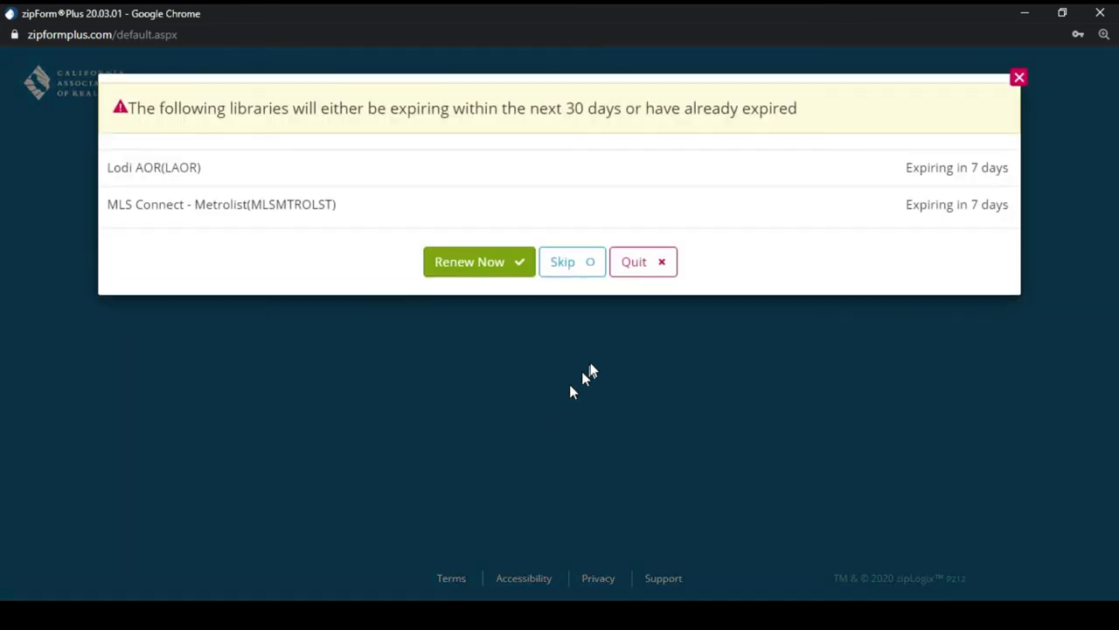
{"action": "left_click", "coordinate": [659, 276]}
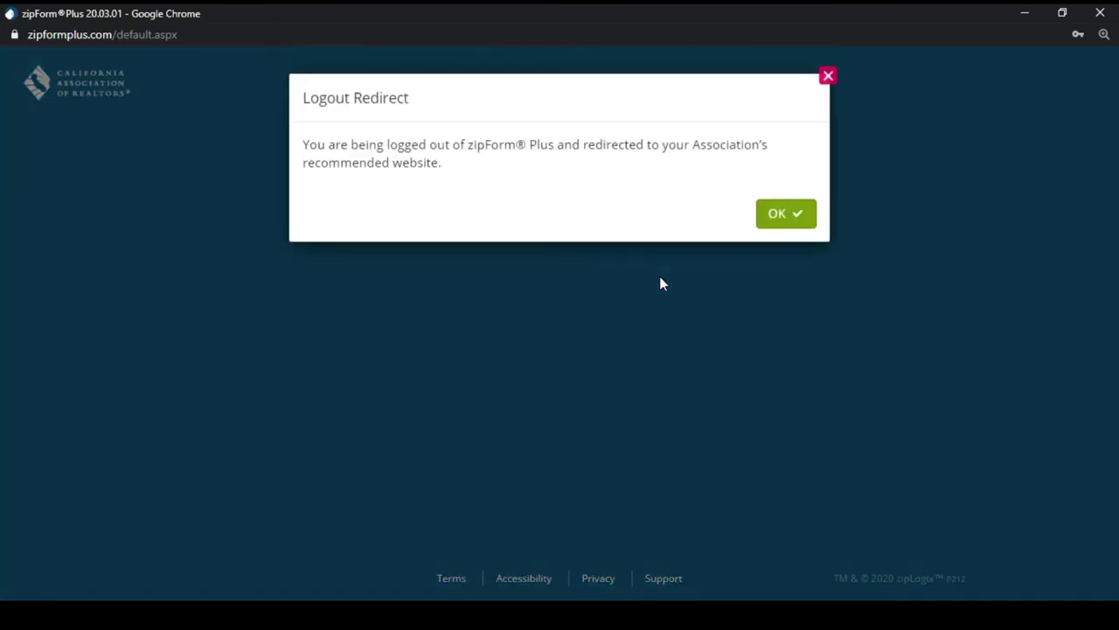
{"action": "left_click", "coordinate": [777, 223]}
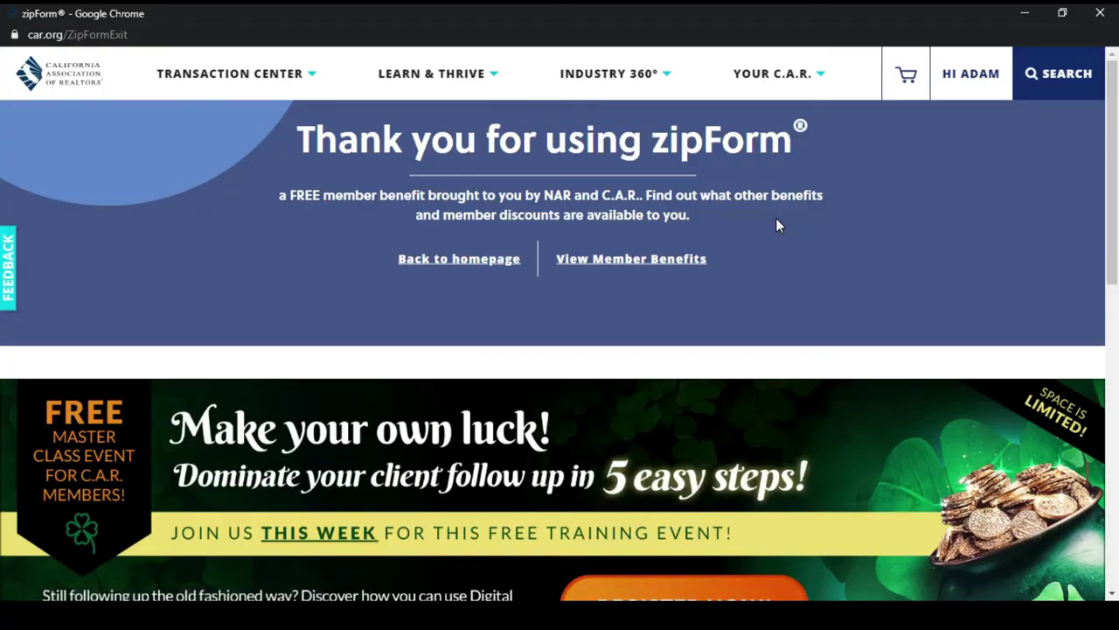